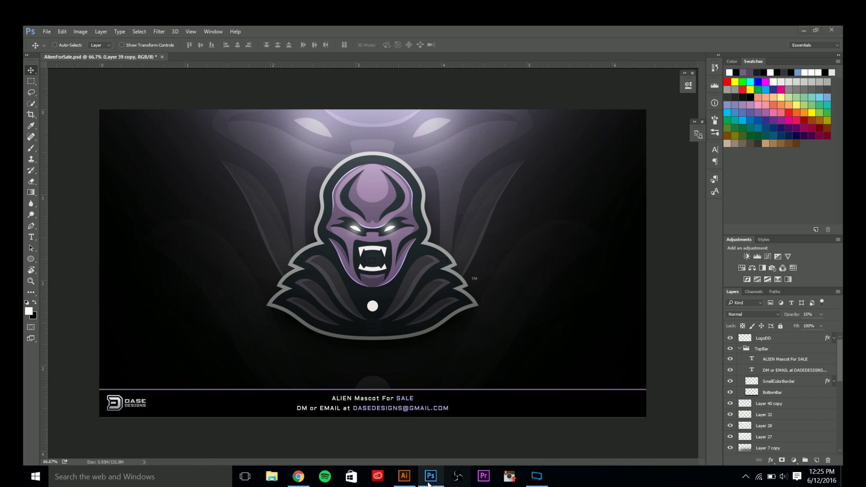
Switch to Logo.ai in Illustrator and deselect the alien logo artwork.
left_click(404, 476)
left_click(418, 450)
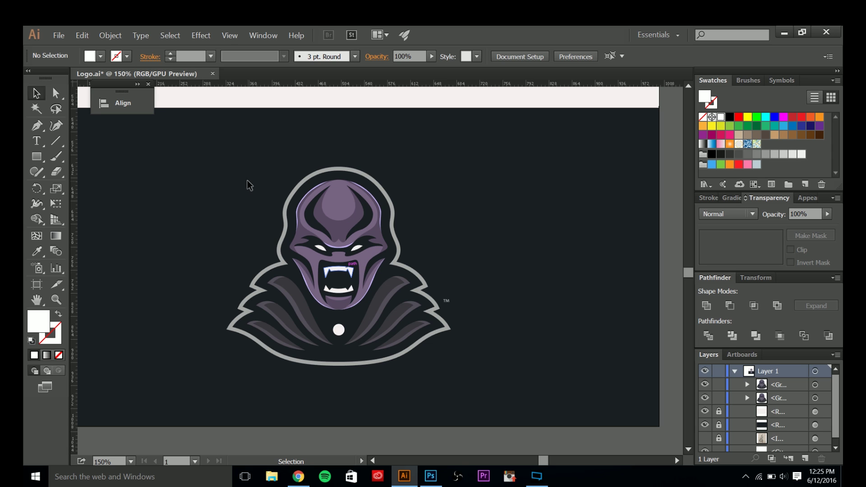
Select the whole alien logo group in Illustrator, then return to AlienForSale.psd in Photoshop.
left_click(316, 238)
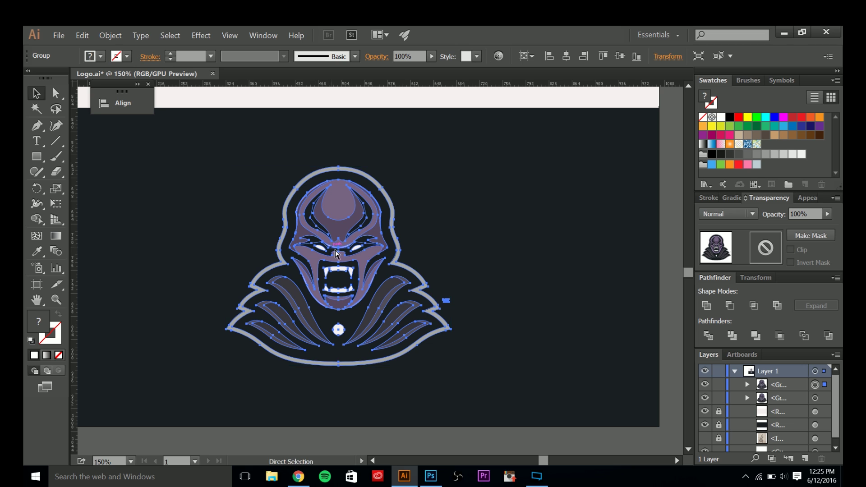
left_click(431, 477)
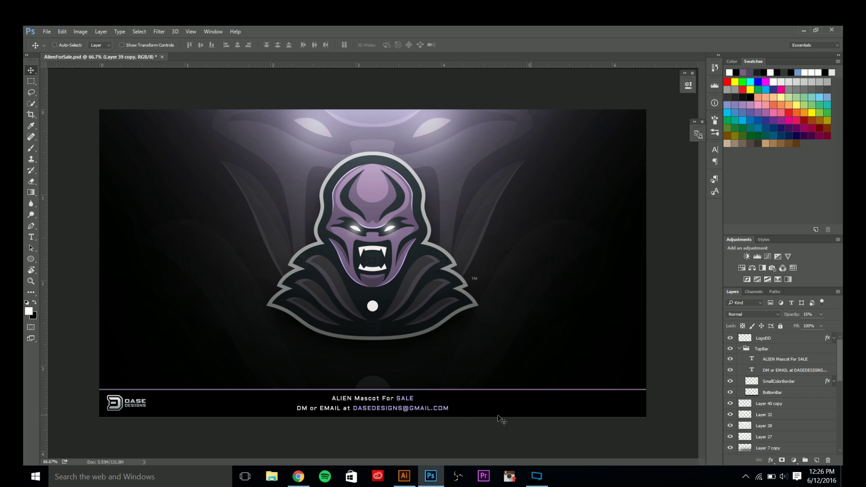
Merge the collapsed TopBar group and every layer below into one dark Layer 20, then start a new document.
scroll(774, 428, "down", 8)
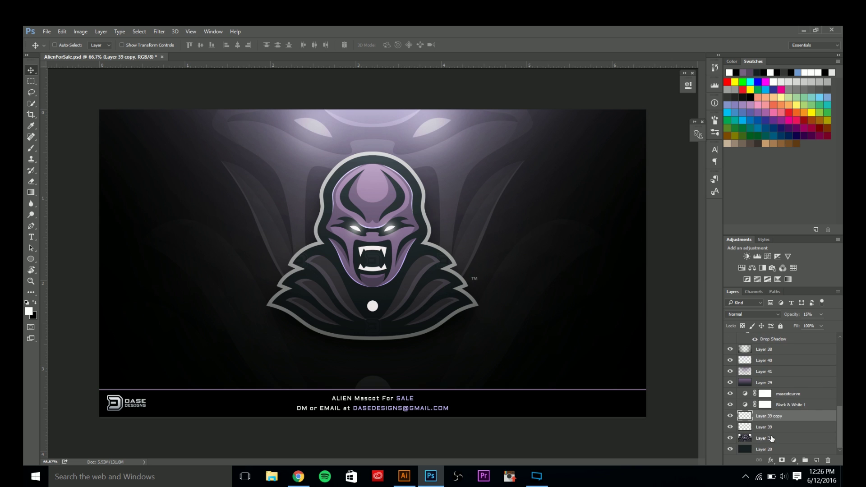
left_click(772, 439)
scroll(767, 406, "up", 8)
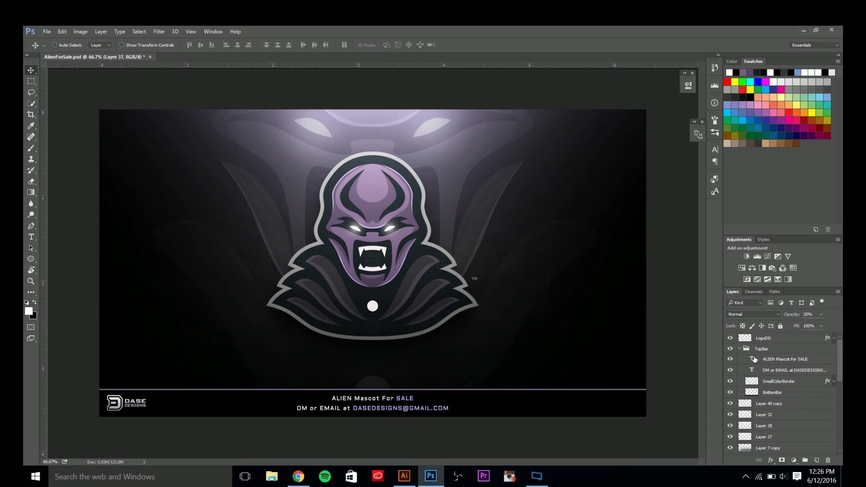
left_click(739, 348)
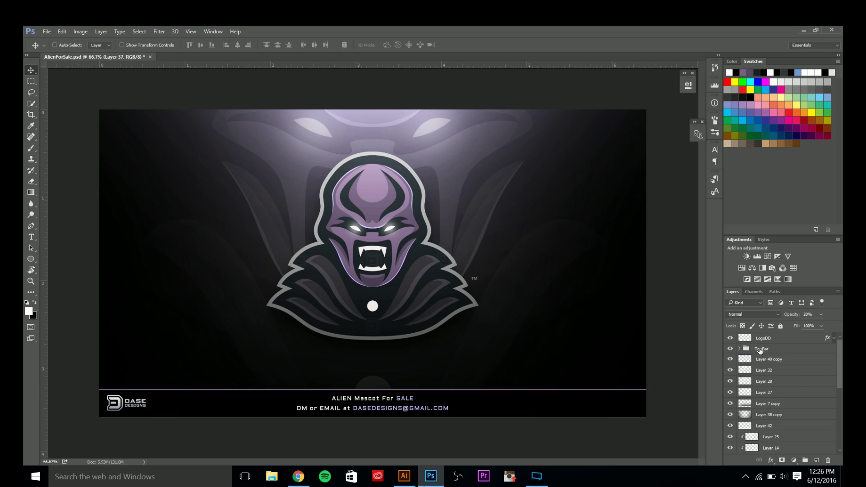
left_click(761, 350, "shift")
key("ctrl+e")
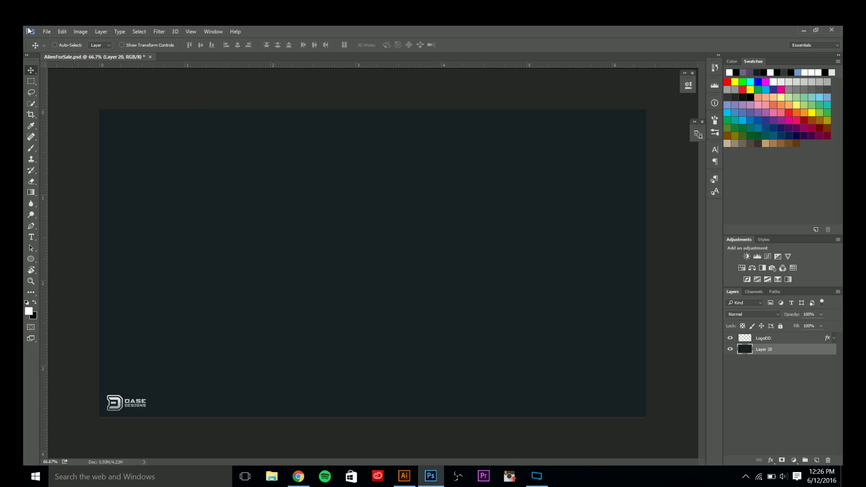
left_click(47, 31)
left_click(58, 44)
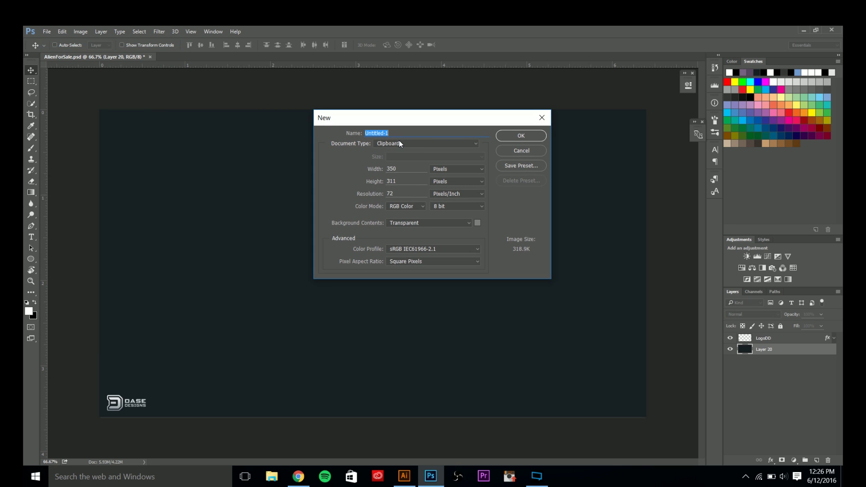
Try a Clipboard-preset document at 1920 × 1080 px and 300 ppi, then cancel it.
left_click(399, 143)
left_click(401, 152)
double_click(402, 169)
type("1920")
key("Tab")
type("1080")
key("Tab")
type("300")
left_click(404, 205)
left_click(513, 152)
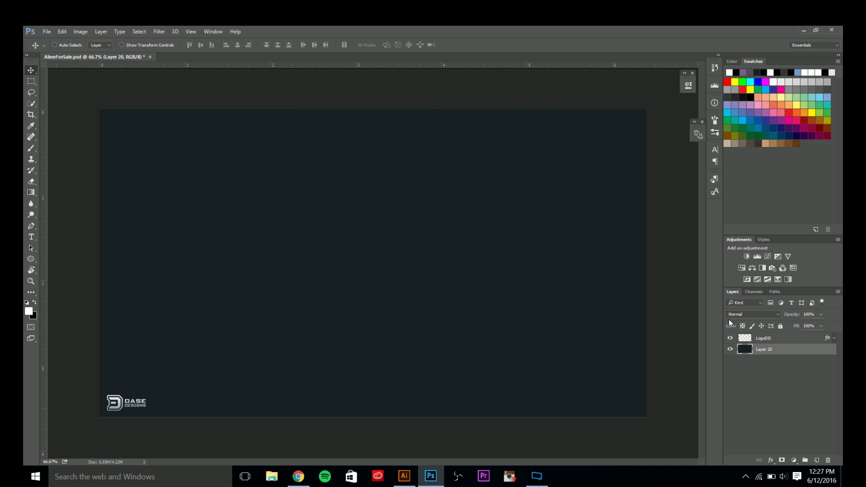
Fill Layer 20 with white, keep the LogoDD layer visible, and copy the alien logo from Illustrator.
left_click(730, 338)
key("alt+BackSpace")
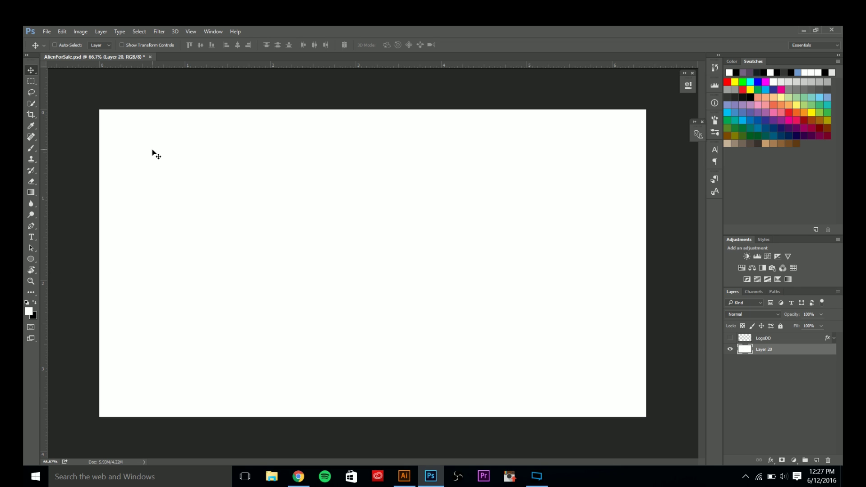
left_click(779, 326)
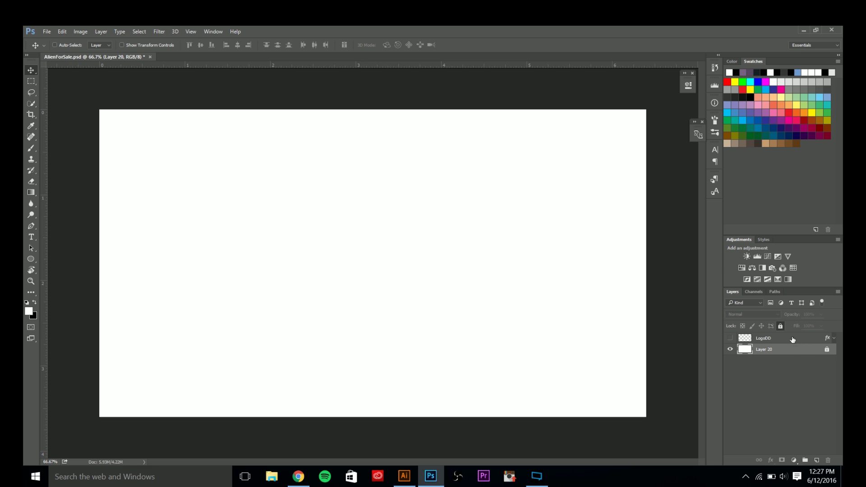
left_click(780, 325)
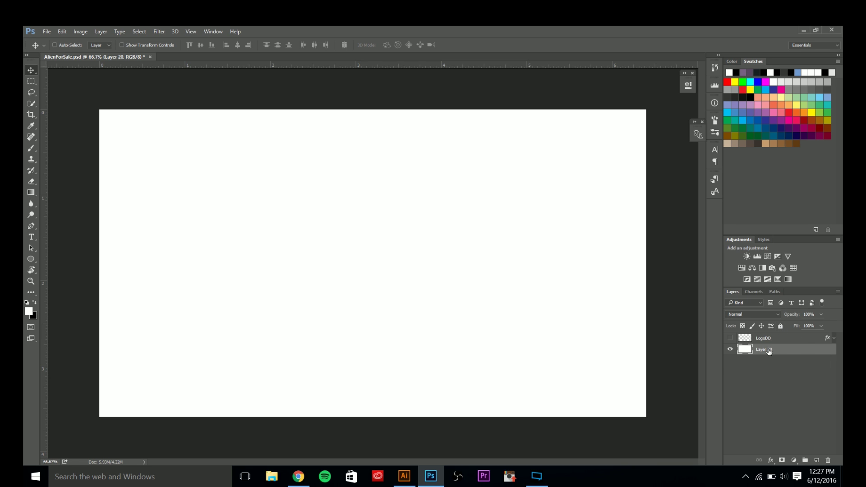
key("ctrl+BackSpace")
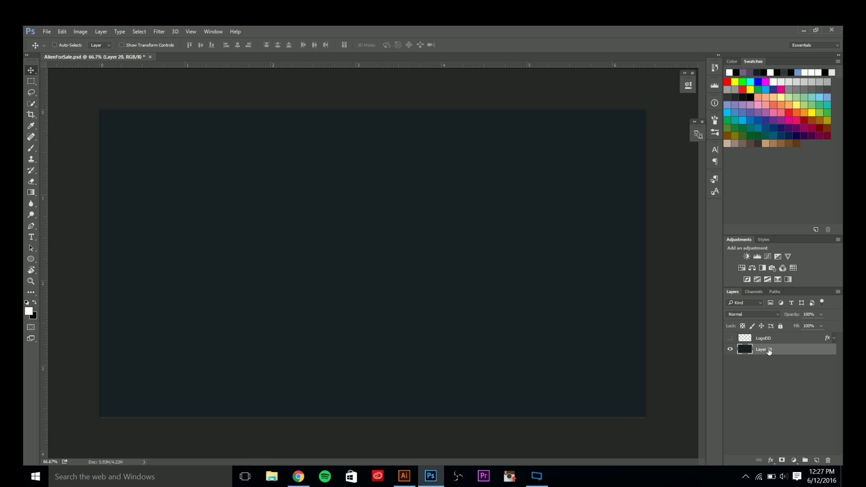
key("alt+BackSpace")
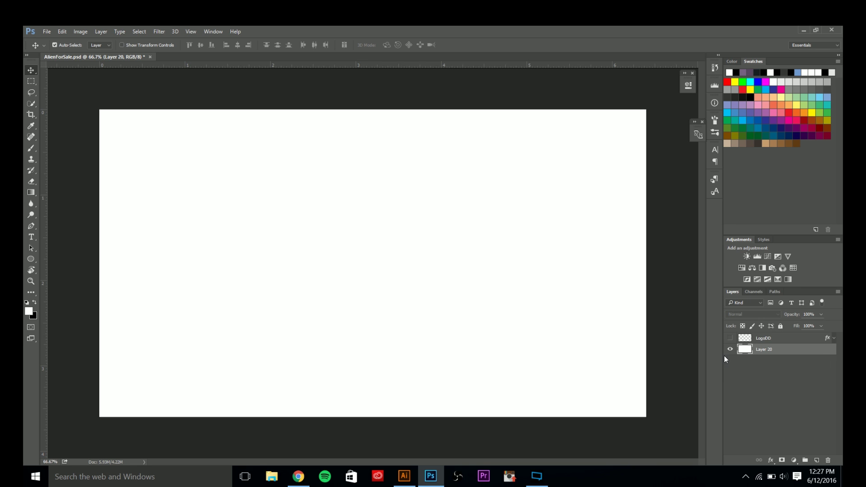
left_click(730, 337)
left_click(404, 476)
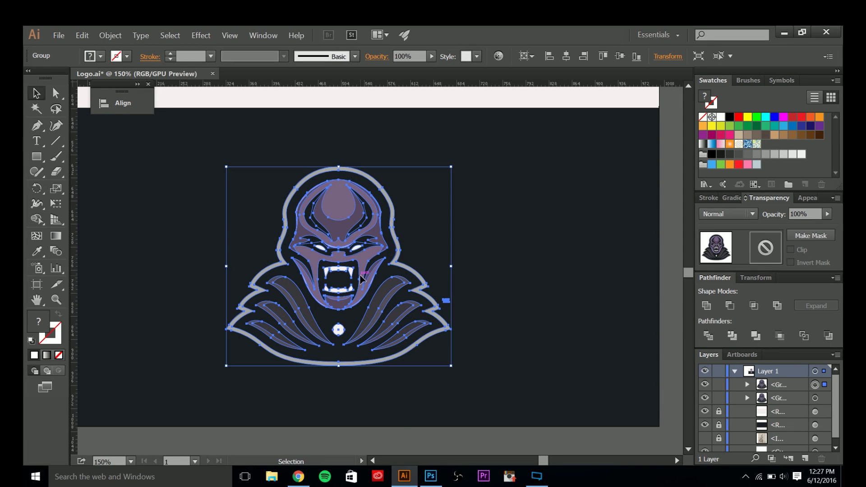
left_click(431, 476)
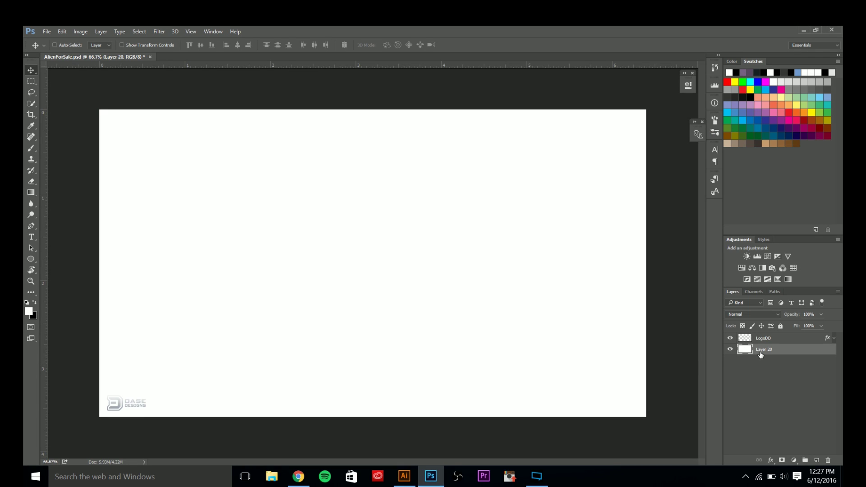
Paste the alien logo as pixels at about 45% size and remove both centre guides.
key("ctrl")
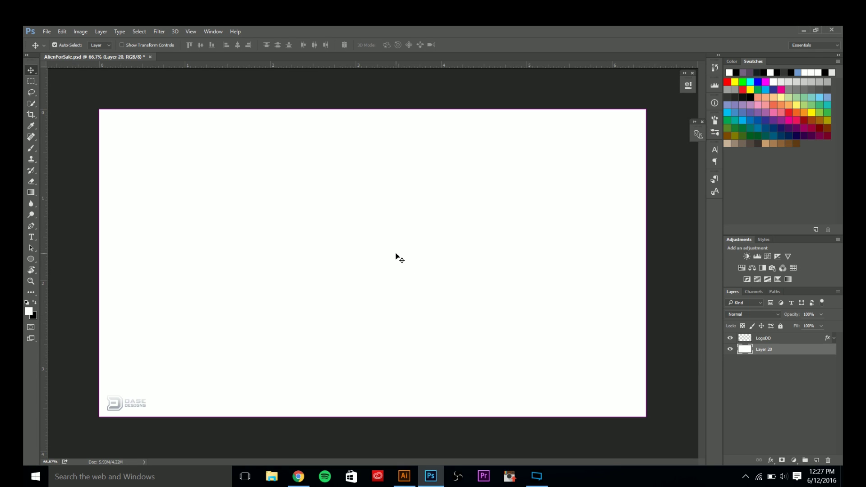
key("ctrl+v")
left_click(480, 172)
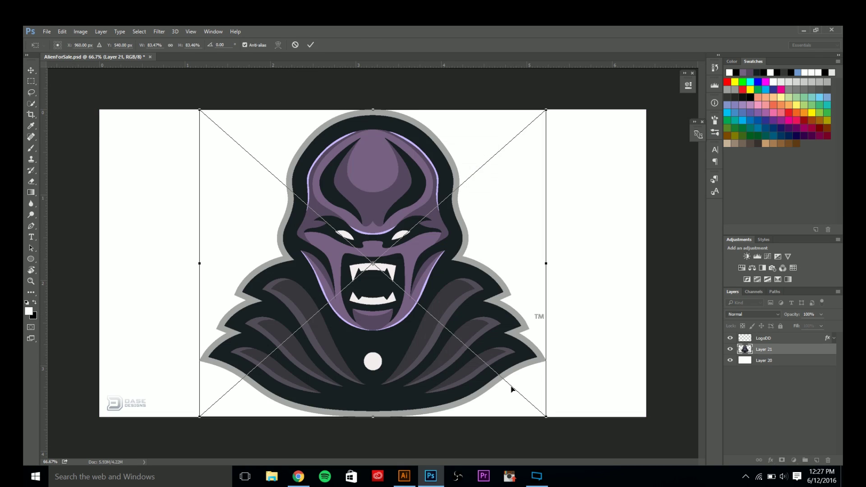
left_click_drag(547, 416, 464, 340)
key("Return")
key("ctrl+semicolon")
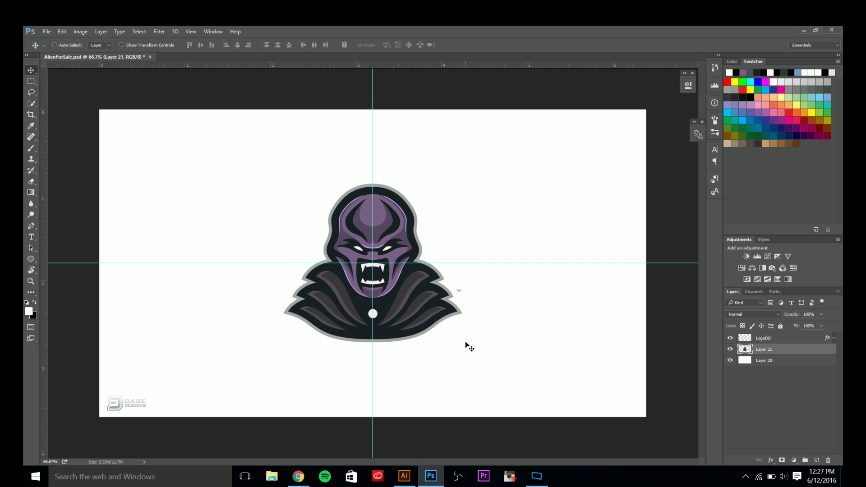
left_click_drag(479, 263, 428, 63)
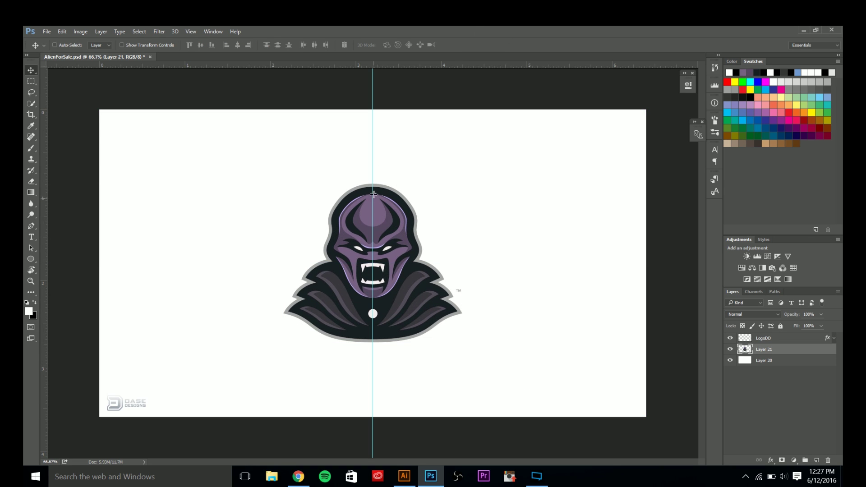
left_click_drag(373, 194, 45, 141)
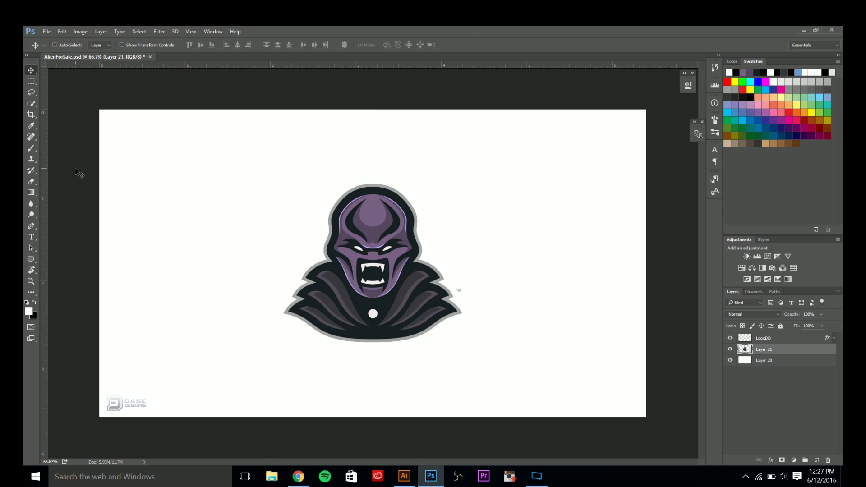
Fill background Layer 20 with the alien's dark cloak colour sampled from the logo.
left_click(770, 361)
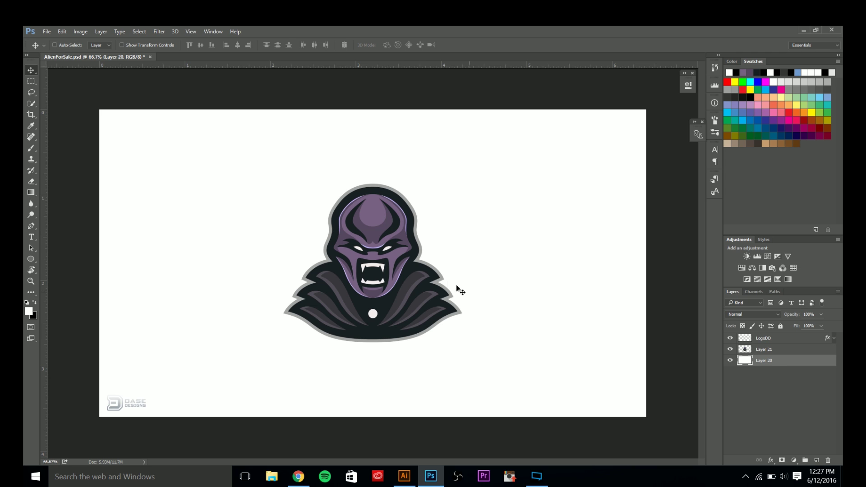
key("i")
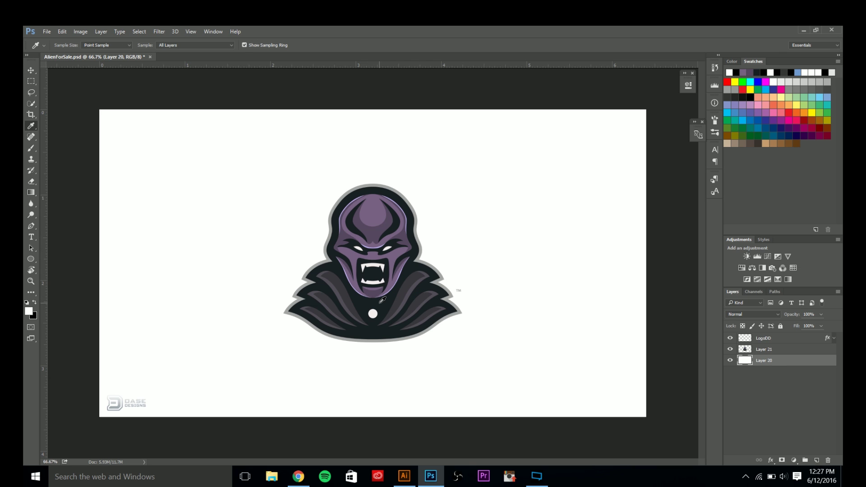
left_click(379, 304)
key("alt+BackSpace")
Nudge alien logo Layer 21 upward and add a horizontal guide at about 3.26 in.
key("v")
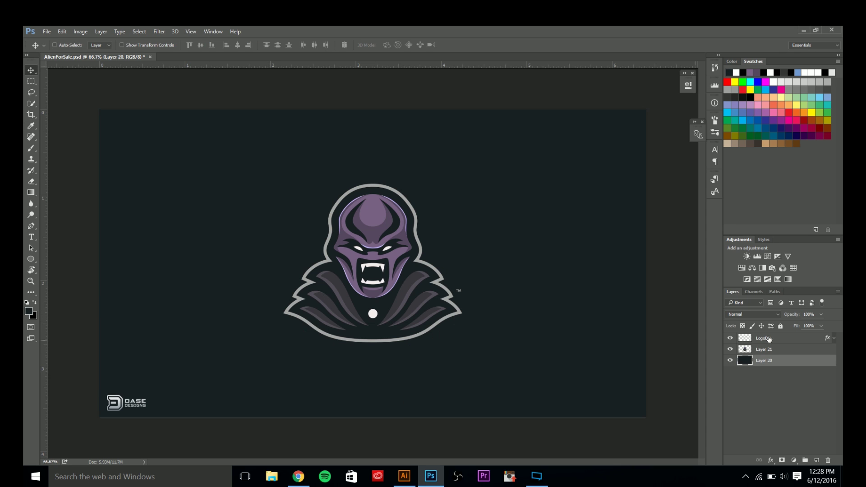
left_click(776, 347)
key("shift+Up")
key("shift+Up")
key("shift+Up")
key("shift+Up")
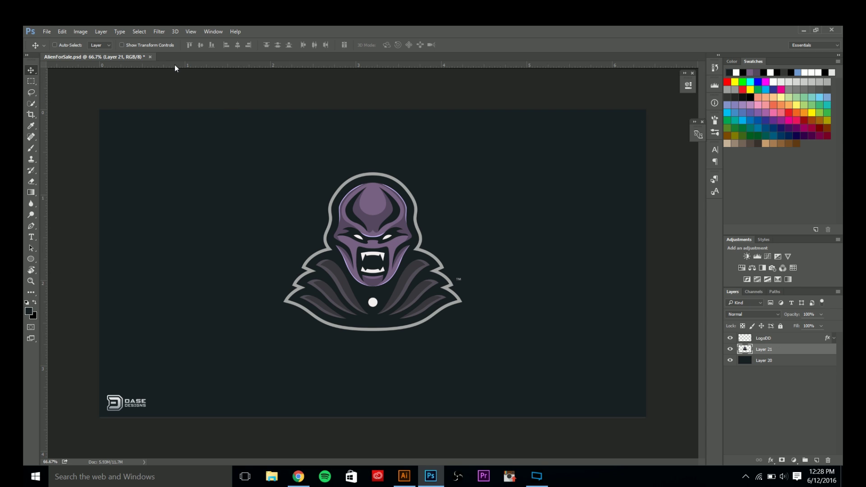
mouse_move(174, 67)
left_mouse_down()
mouse_move(191, 196)
mouse_move(140, 389)
left_mouse_up()
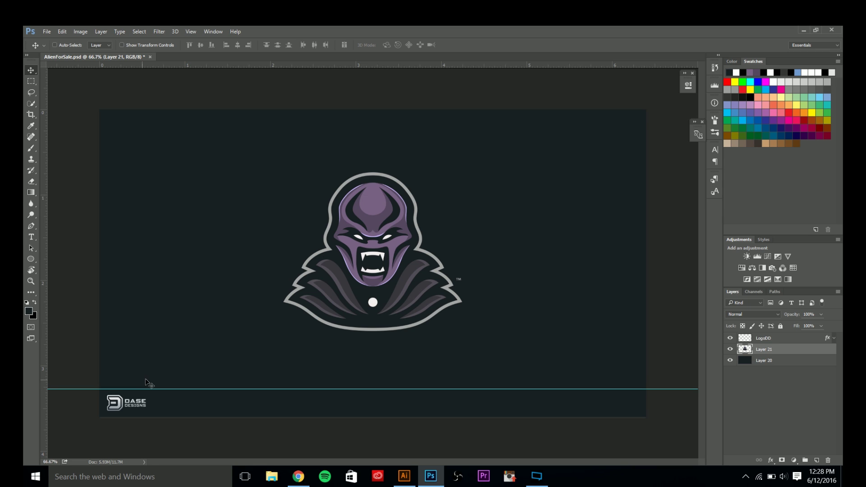
left_click(30, 80)
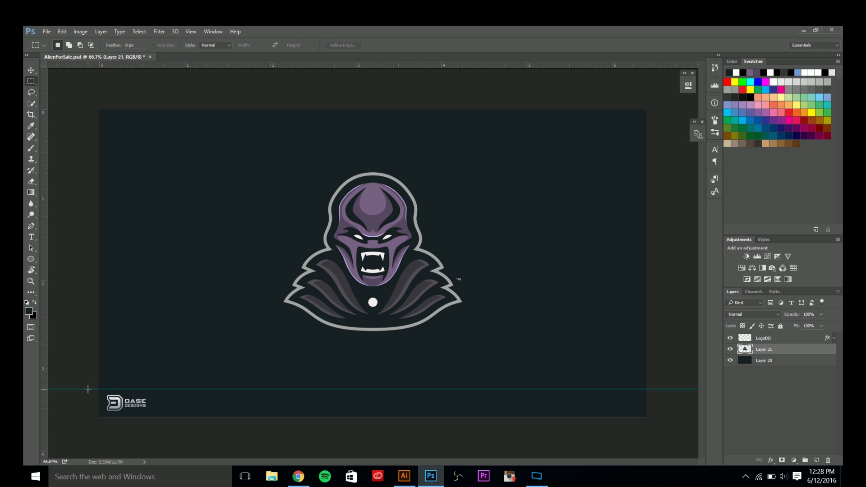
Fill the strip below the guide with black on new Layer 22, behind the DASE logo.
left_click_drag(104, 392, 136, 419)
left_click(131, 412)
left_click_drag(100, 388, 582, 415)
key("alt+BackSpace")
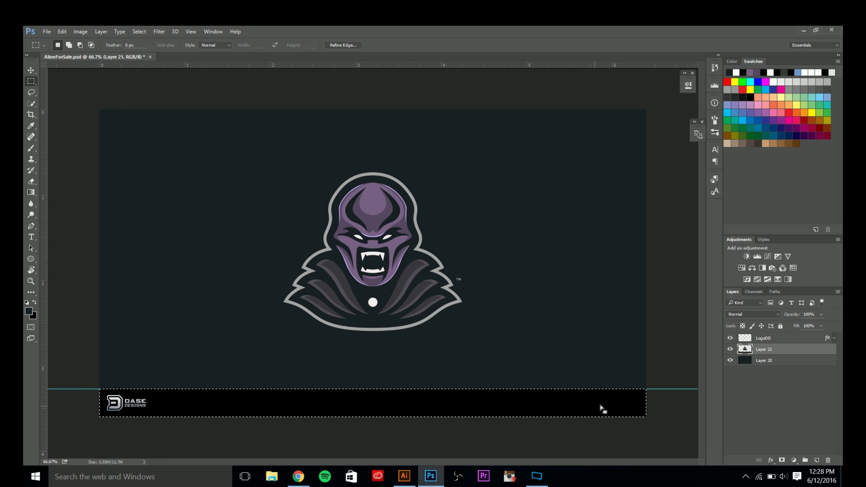
key("ctrl+z")
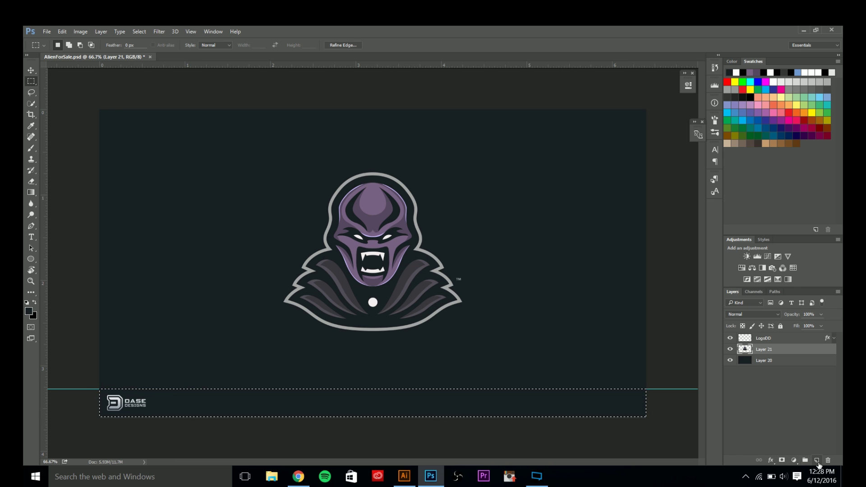
left_click(767, 360)
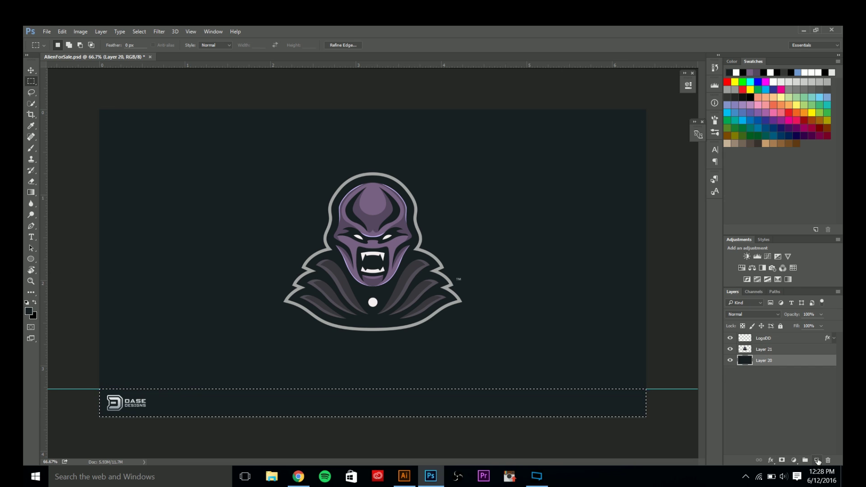
left_click(817, 460)
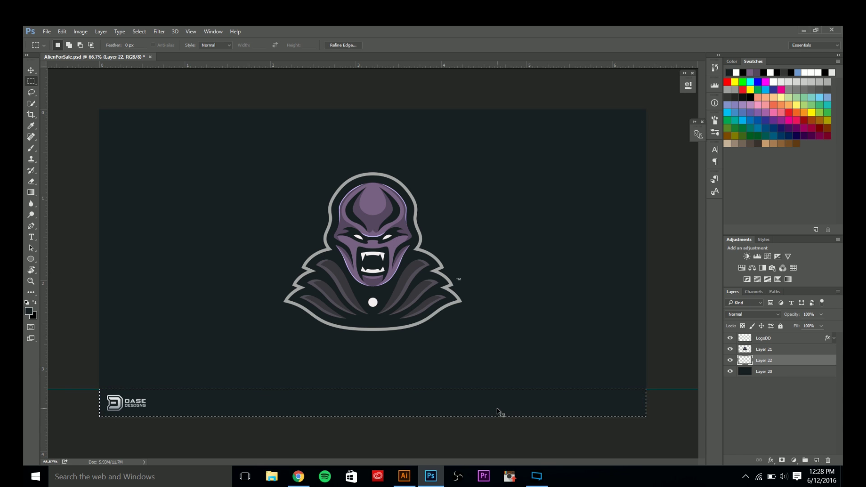
key("alt+BackSpace")
key("ctrl+d")
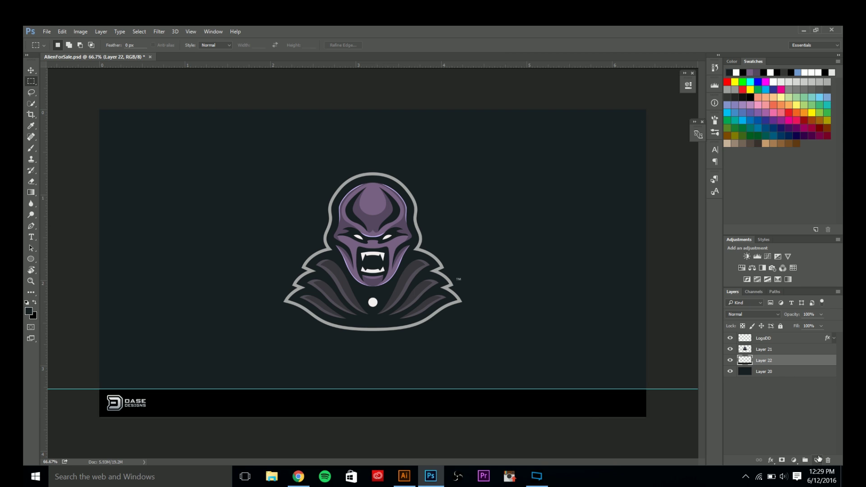
On new Layer 23, fill a thin strip above the black bar with the alien's purple.
left_click(818, 458)
left_click_drag(98, 386, 179, 386)
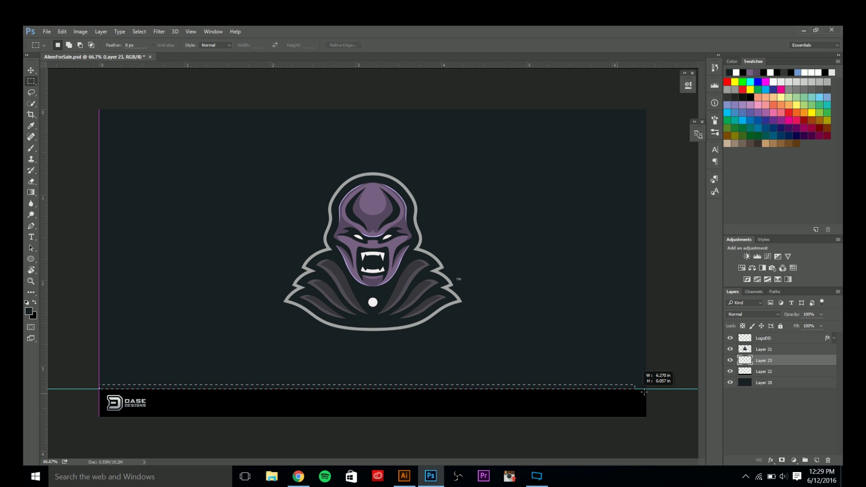
mouse_move(644, 392)
left_mouse_down()
mouse_move(672, 392)
mouse_move(652, 389)
left_mouse_up()
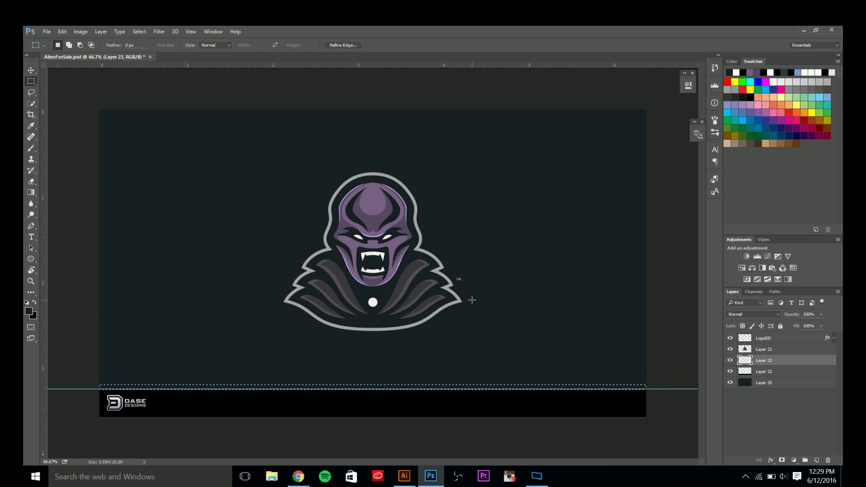
key("i")
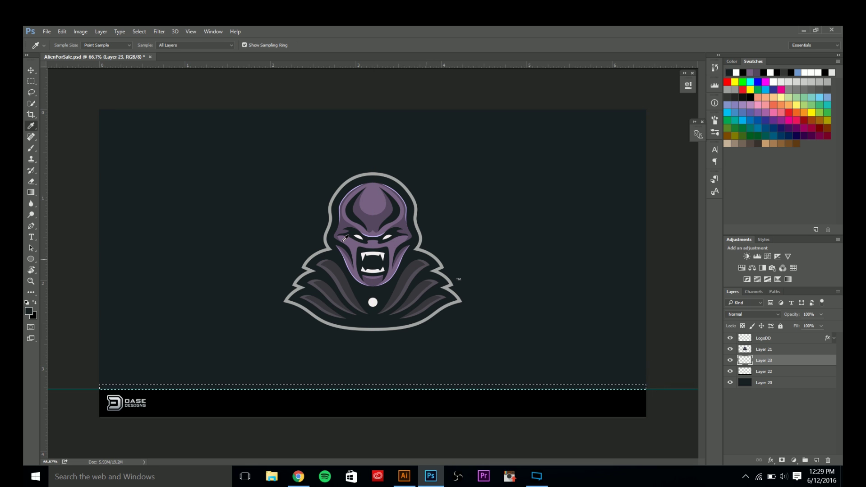
left_click(380, 194)
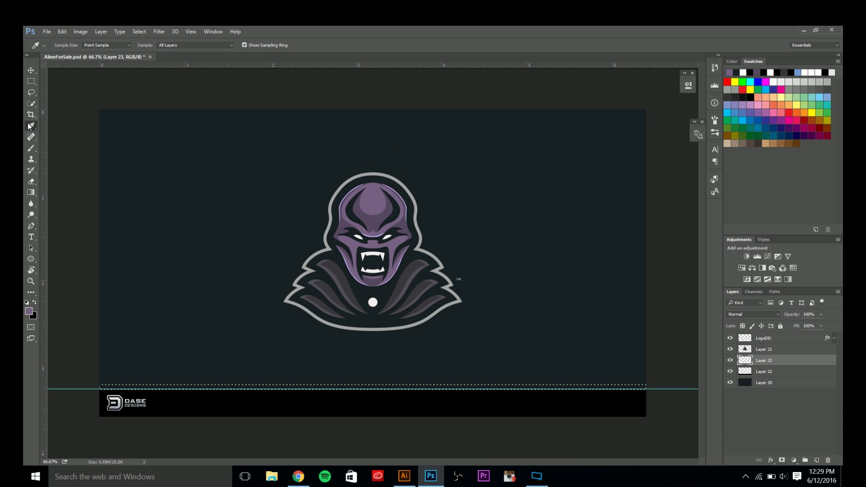
left_click(370, 204)
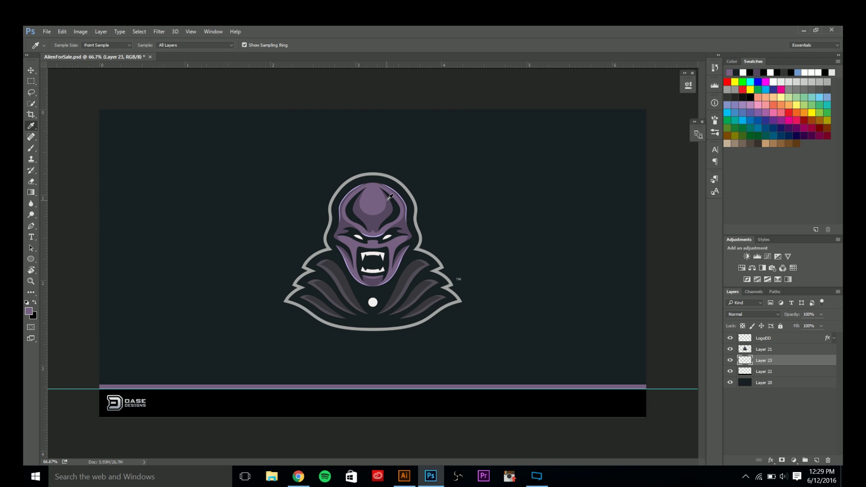
key("v")
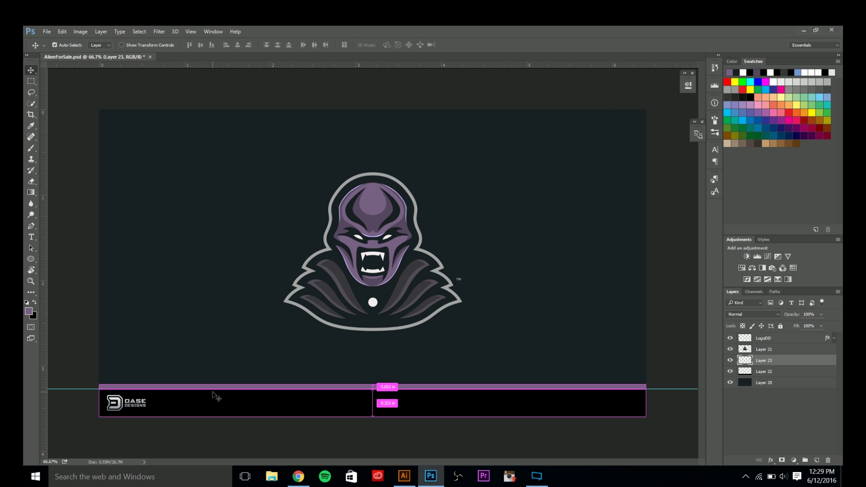
key("ctrl+semicolon")
Scale the Layer 23 purple stripe to about 53% height, leaving a fine line atop the bar.
scroll(164, 423, "up", 3)
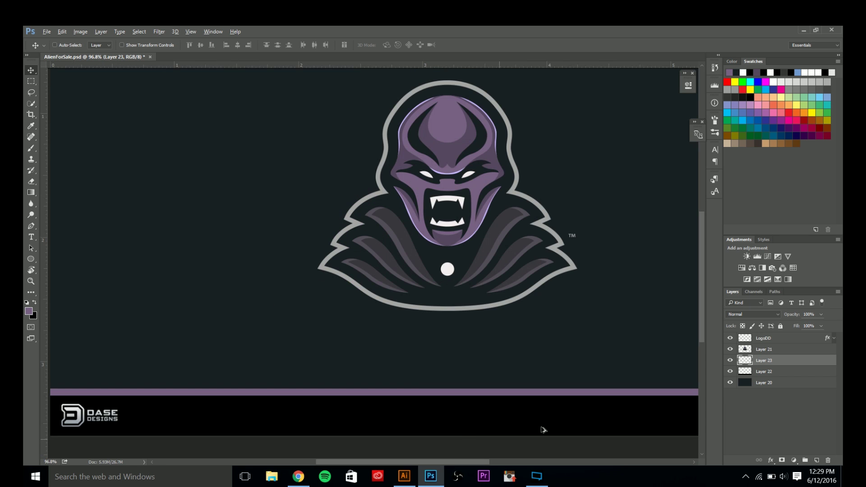
scroll(543, 429, "up", 3)
scroll(492, 413, "up", 1)
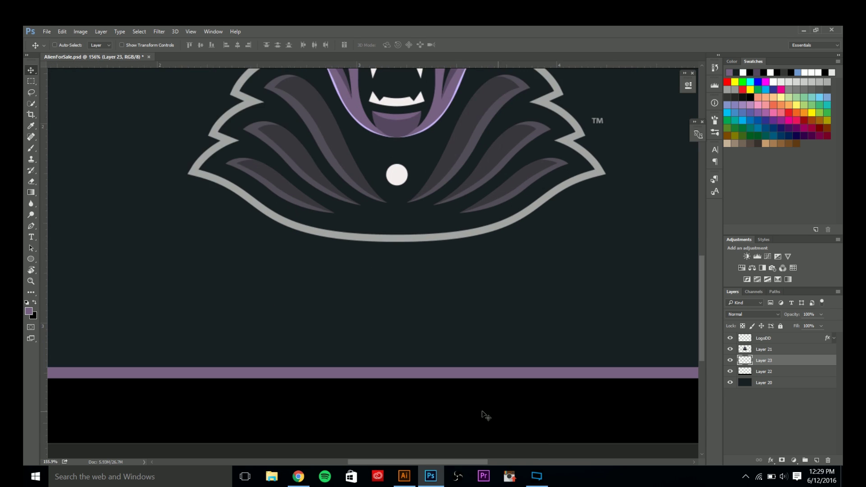
scroll(471, 409, "up", 1)
scroll(471, 410, "down", 3)
scroll(467, 410, "up", 1)
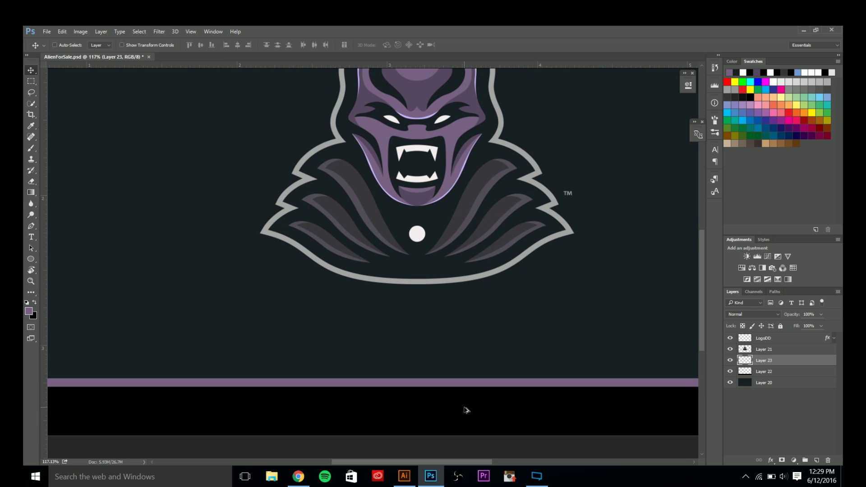
scroll(466, 409, "down", 1)
scroll(466, 409, "up", 1)
scroll(467, 410, "down", 1)
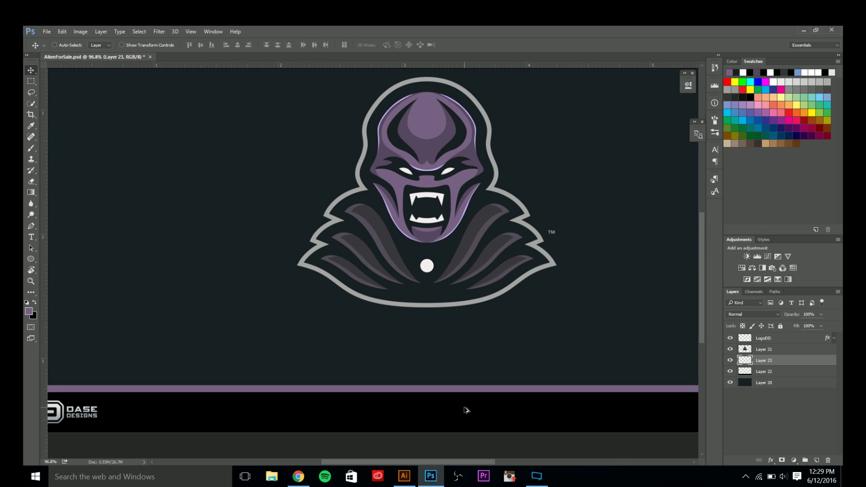
scroll(447, 413, "down", 1)
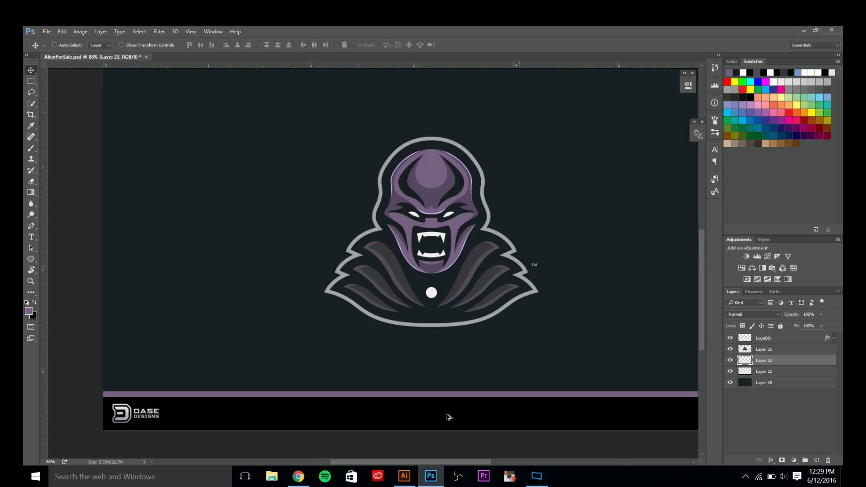
scroll(448, 415, "up", 2)
scroll(448, 417, "down", 1)
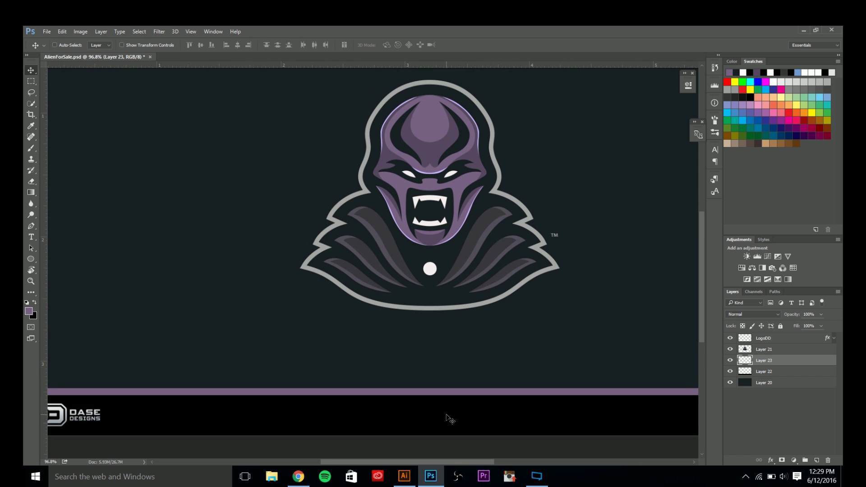
scroll(450, 418, "up", 1)
key("ctrl")
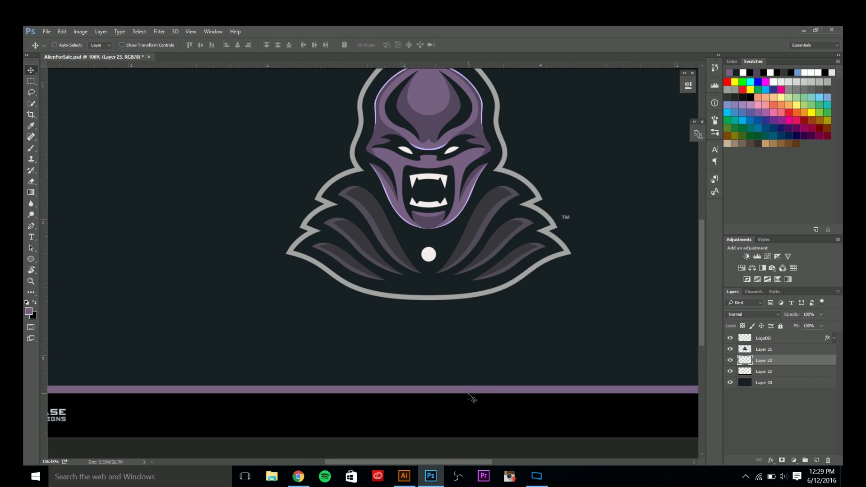
key("ctrl")
key("ctrl+t")
scroll(436, 397, "up", 4)
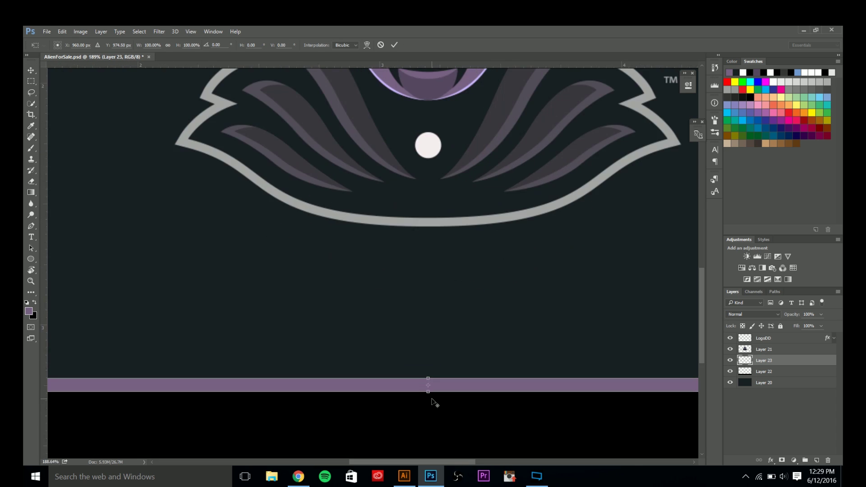
left_click_drag(428, 390, 428, 384)
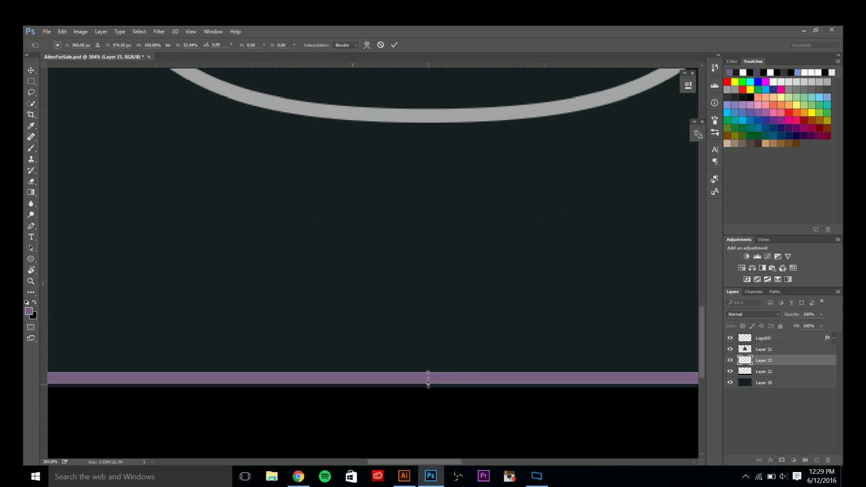
left_click(394, 44)
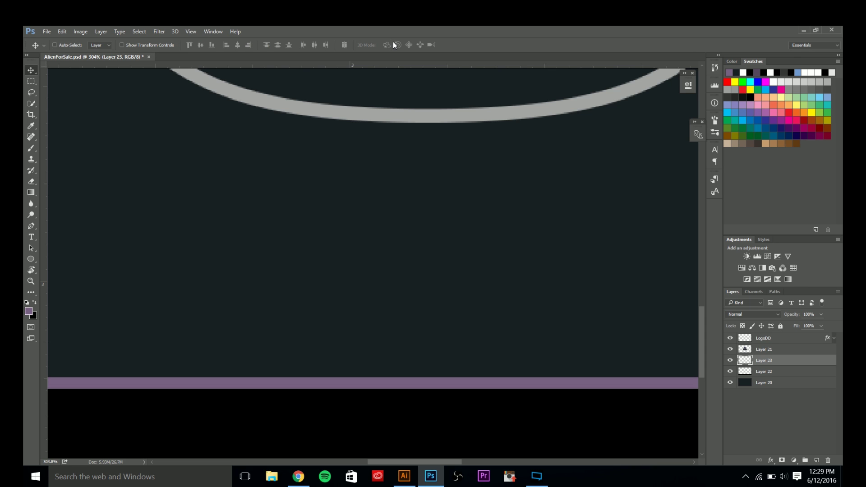
scroll(377, 196, "down", 5)
scroll(365, 209, "down", 3)
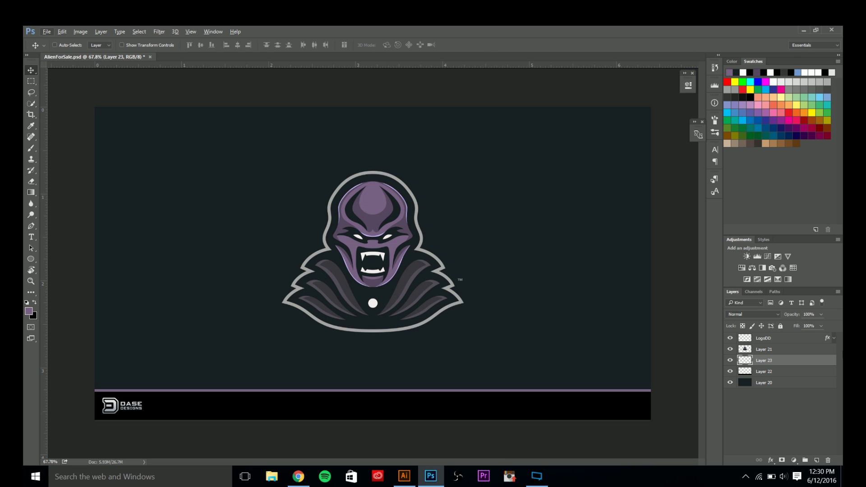
Marquee the banner area above the info-bar guide and add a new empty layer above Layer 20.
left_click(791, 383)
key("ctrl+;")
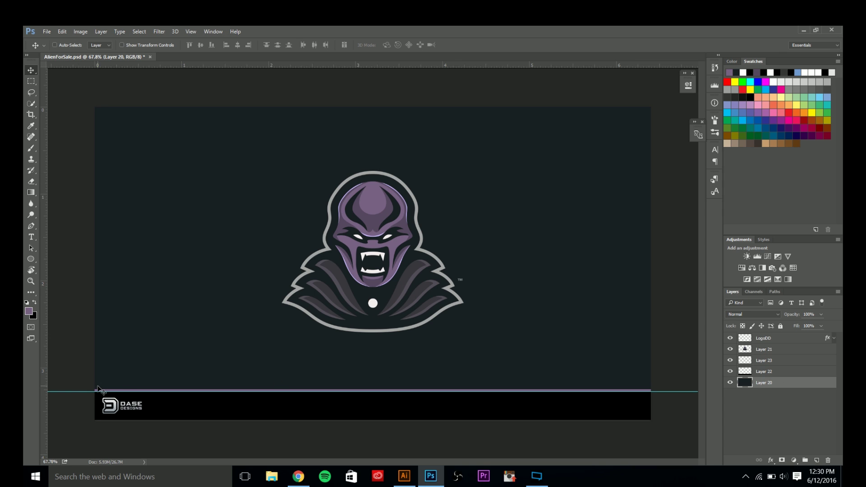
key("m")
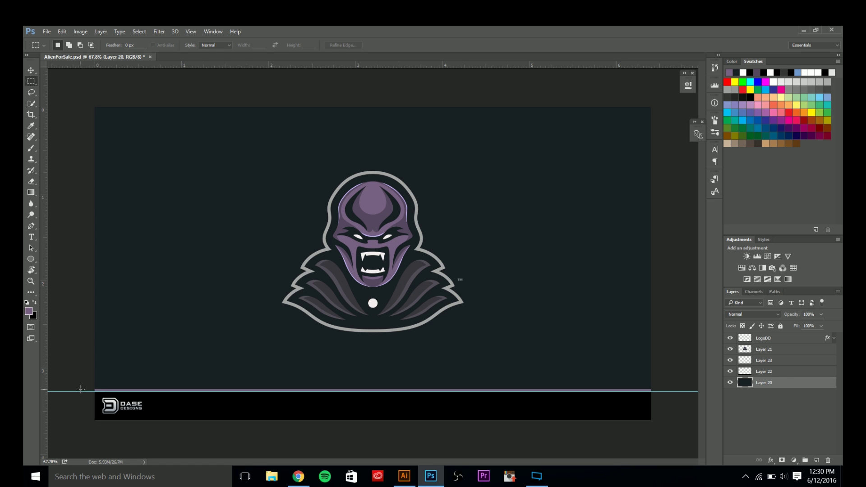
left_click_drag(77, 391, 700, 110)
left_click(816, 460)
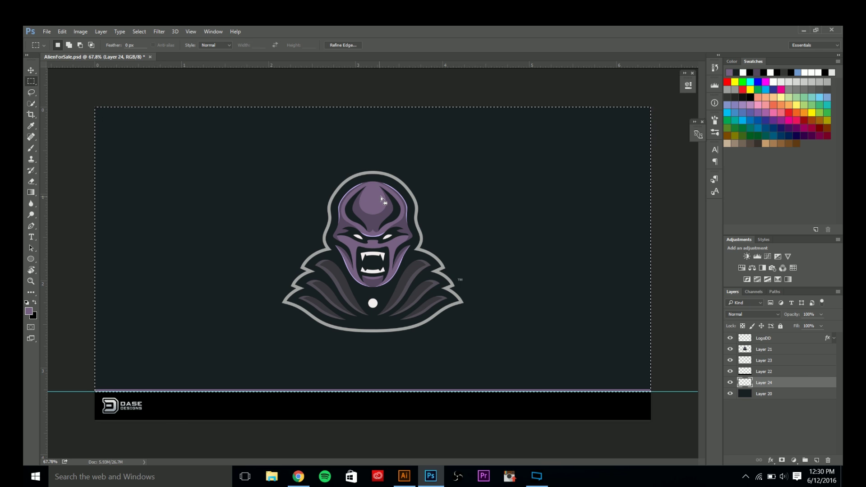
Fill the selection with the dark background colour sampled from the artwork, then deselect.
key("i")
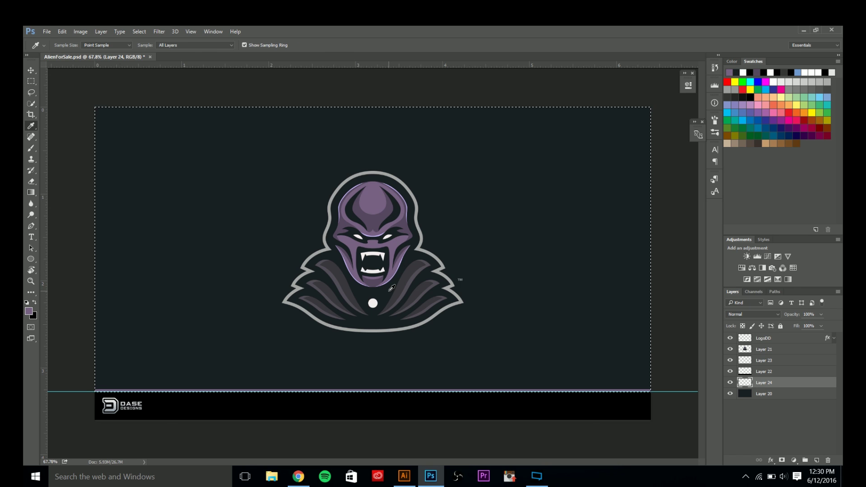
left_click(391, 288)
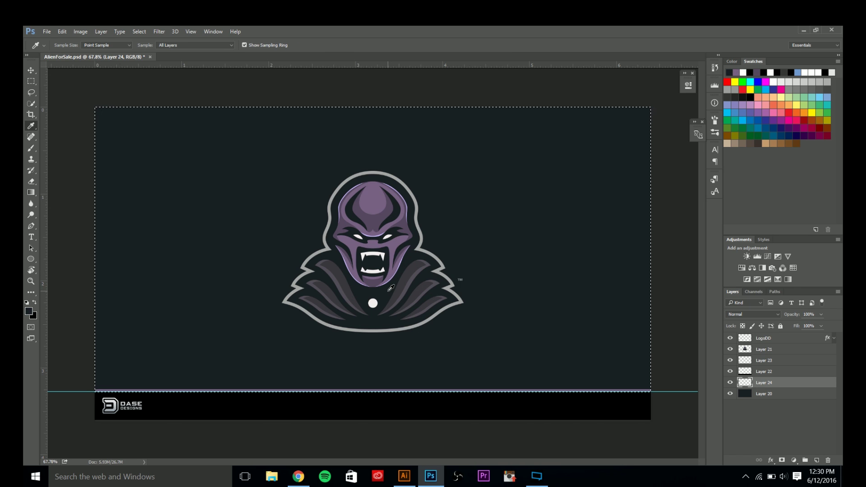
key("alt+BackSpace")
key("ctrl+d")
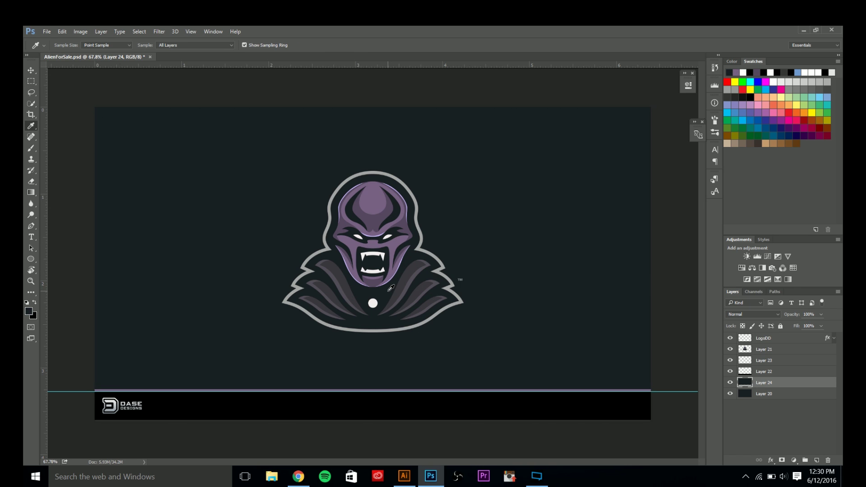
key("v")
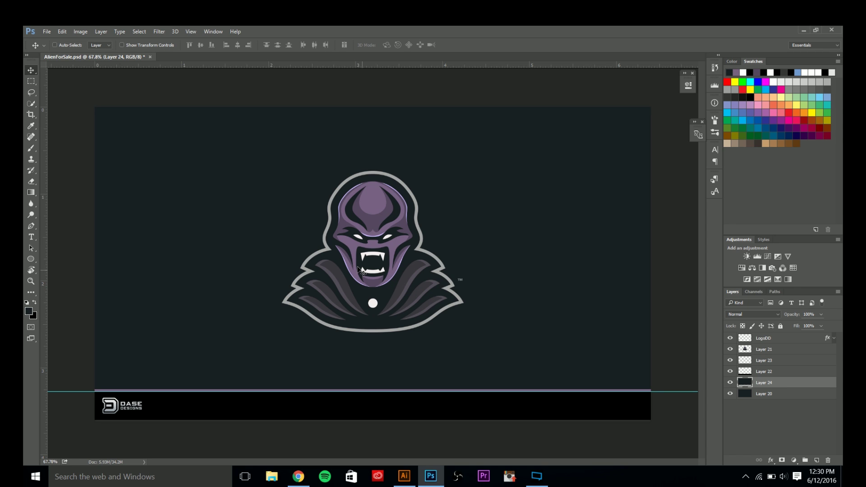
key("ctrl+t")
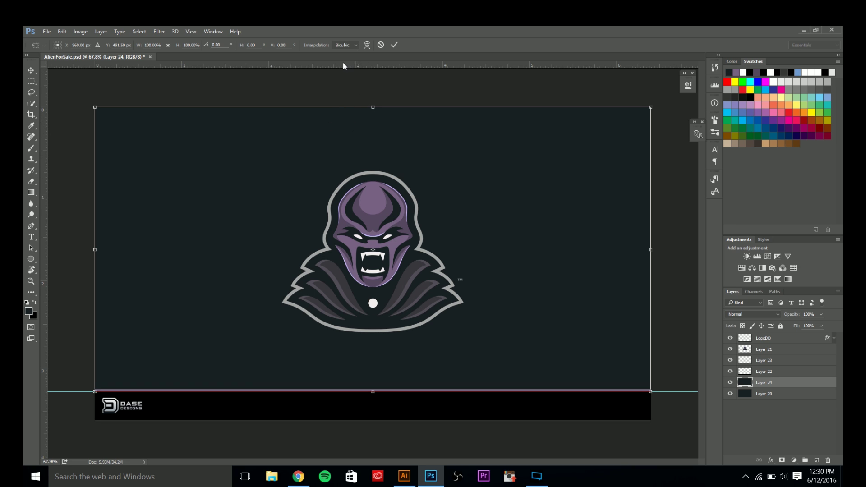
Drag horizontal and vertical guides to the banner's centre and commit the dark fill transform.
left_click_drag(342, 66, 174, 249)
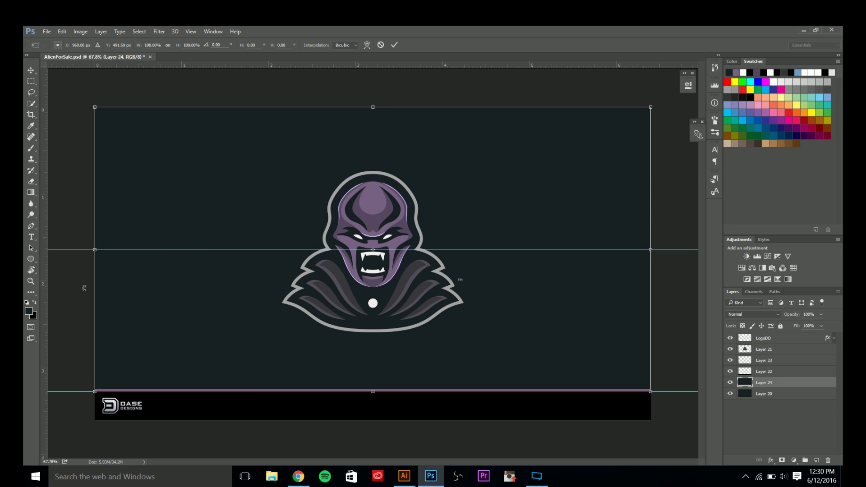
left_click_drag(44, 312, 373, 275)
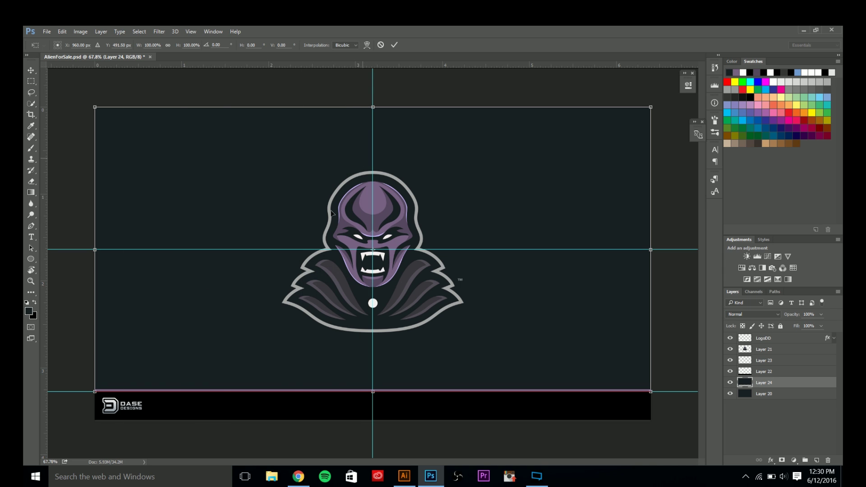
left_click(393, 44)
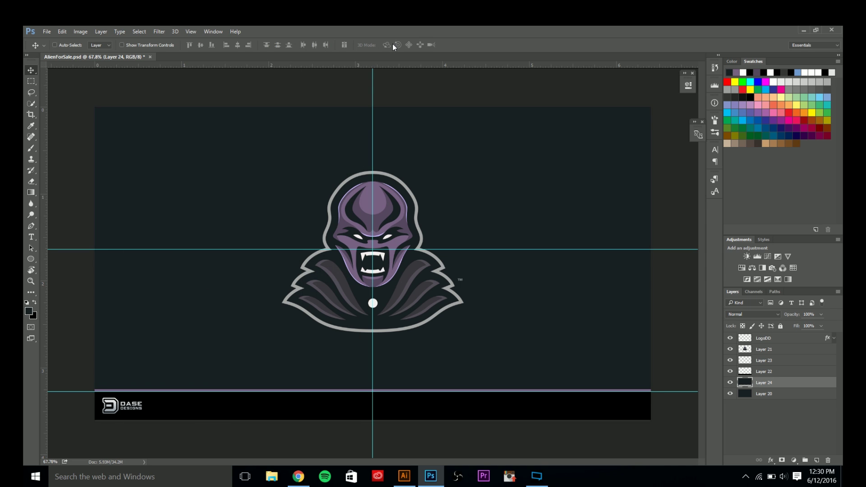
key("ctrl")
key("ctrl")
Delete the dark fill layer, nudge the alien logo upward, and hide the guides.
left_click(831, 461)
left_click(758, 351)
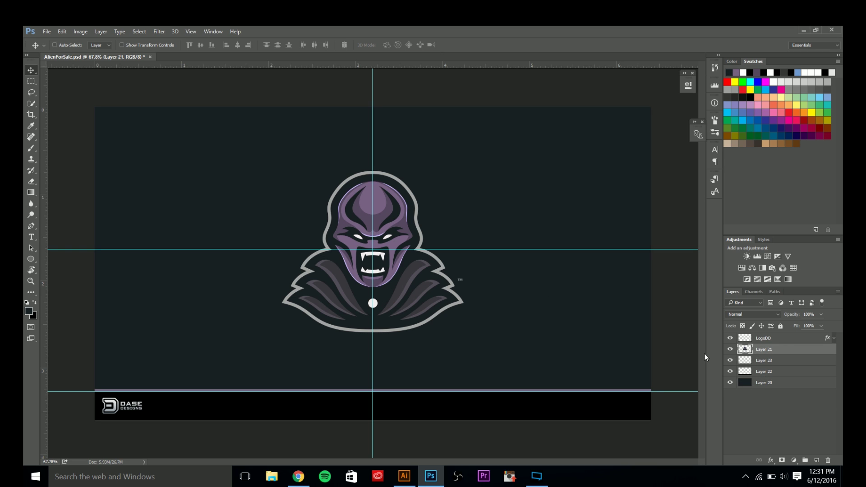
key("ctrl+t")
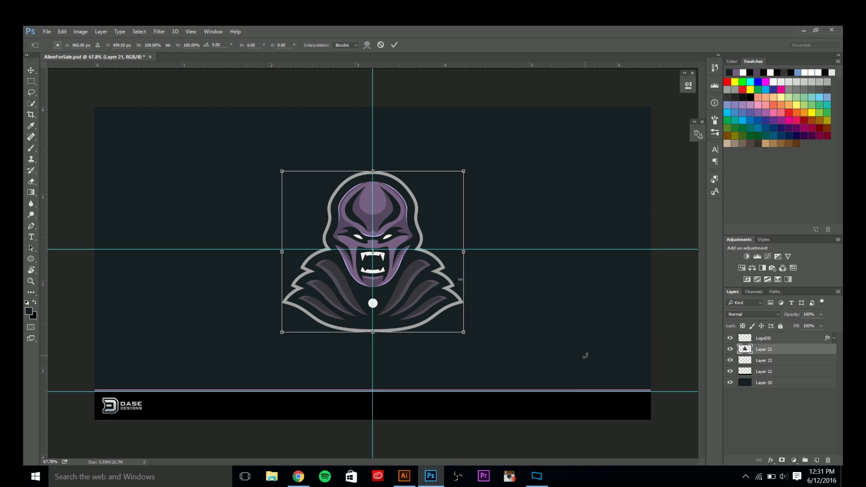
key("shift+Up")
key("Left")
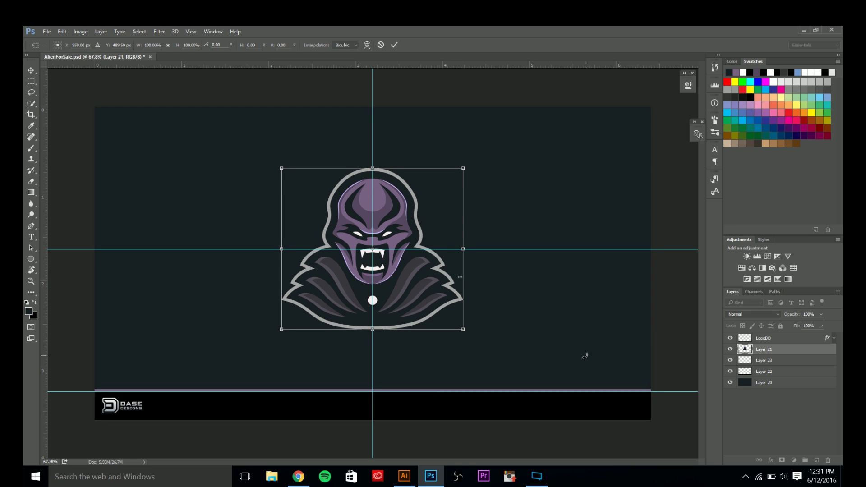
key("Return")
key("ctrl+semicolon")
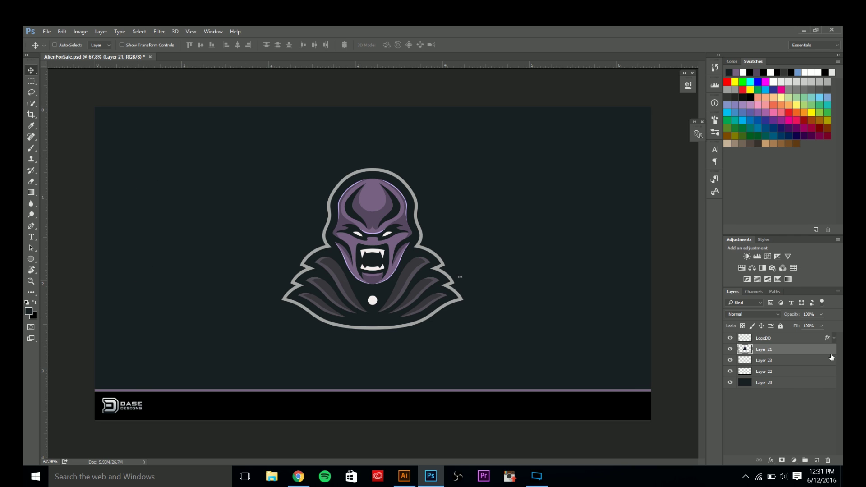
Above Layer 23, type 'ALIEN Mascot for SALE' on the black bar at the centre guide.
left_click(778, 372)
key("ctrl+semicolon")
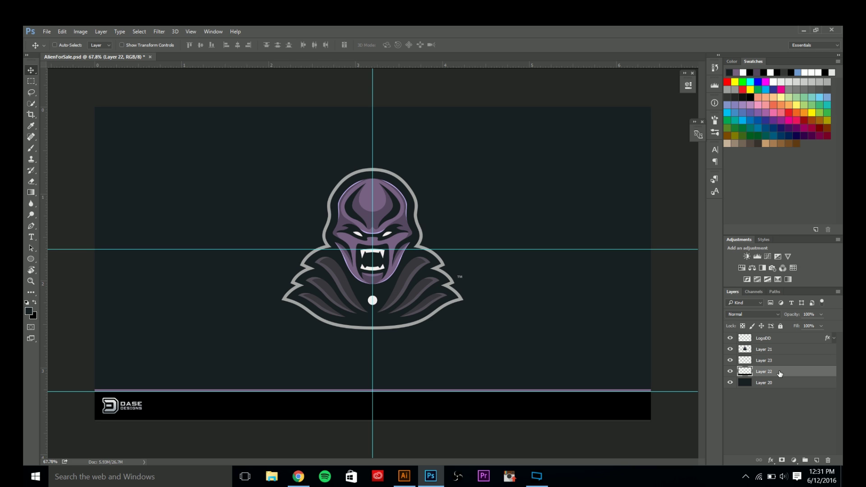
left_click(770, 365)
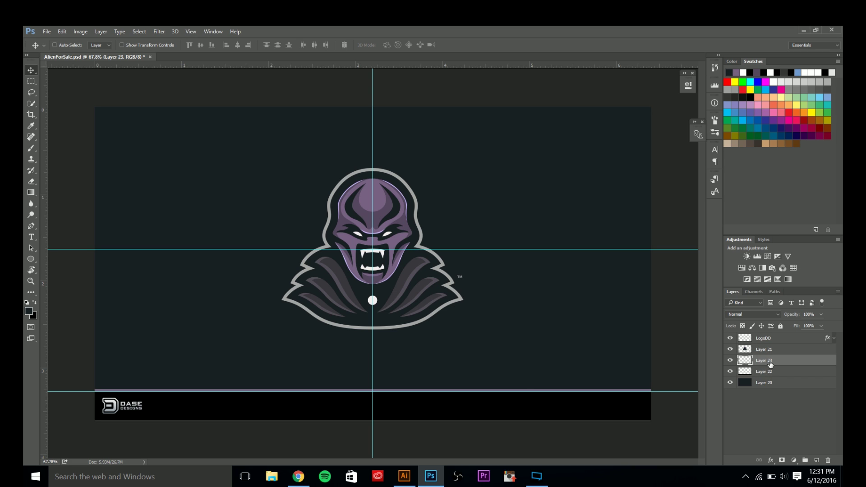
key("t")
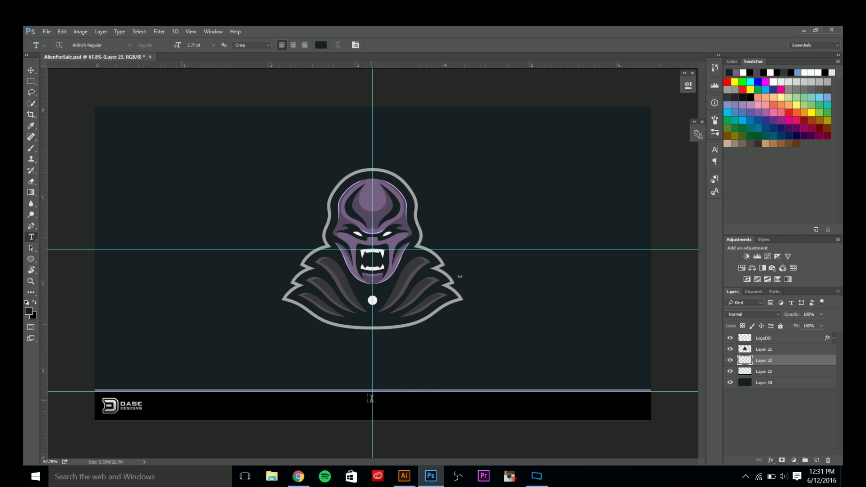
left_click(372, 400)
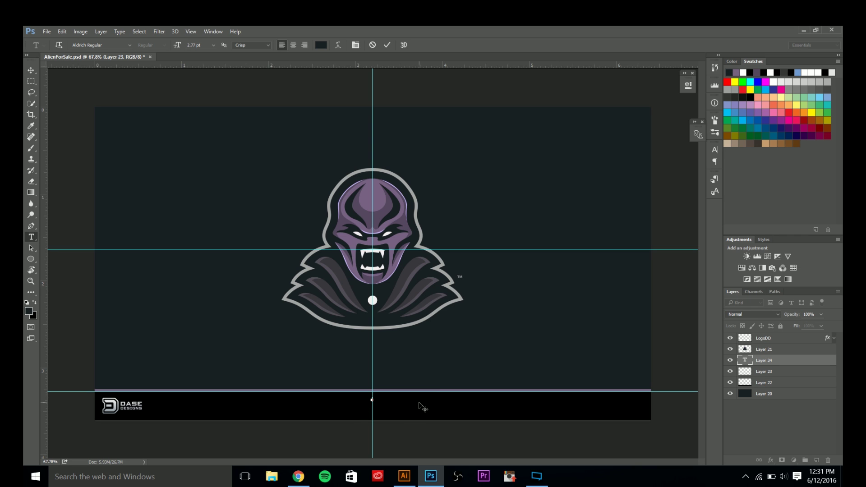
type("ALIEN FORALE")
left_click(387, 45)
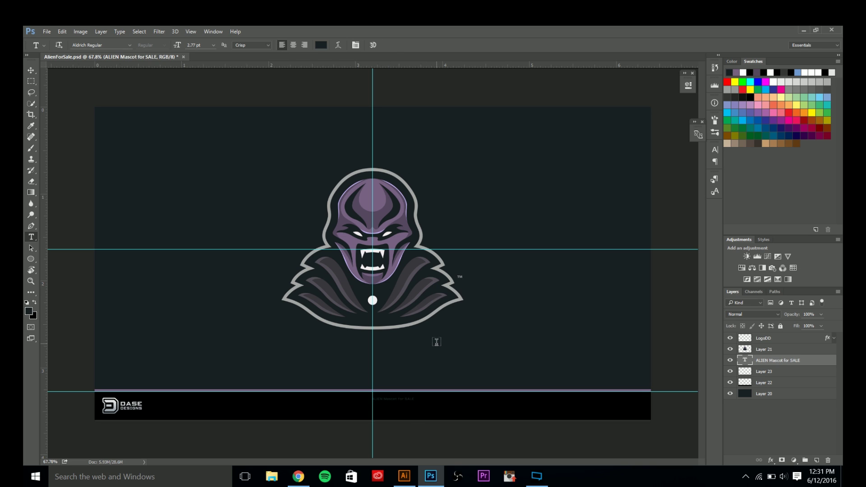
Scale the title text to 200% and nudge it left to recentre it.
key("ctrl+t")
scroll(406, 422, "up", 3)
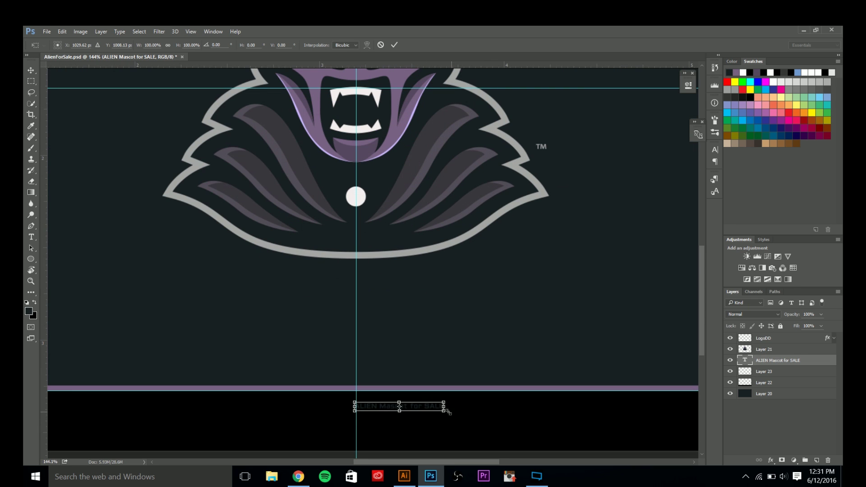
left_click_drag(444, 410, 489, 416)
key("shift+Left")
key("shift+Left")
key("shift+Left")
key("shift+Left")
key("shift+Left")
key("shift+Left")
key("shift+Left")
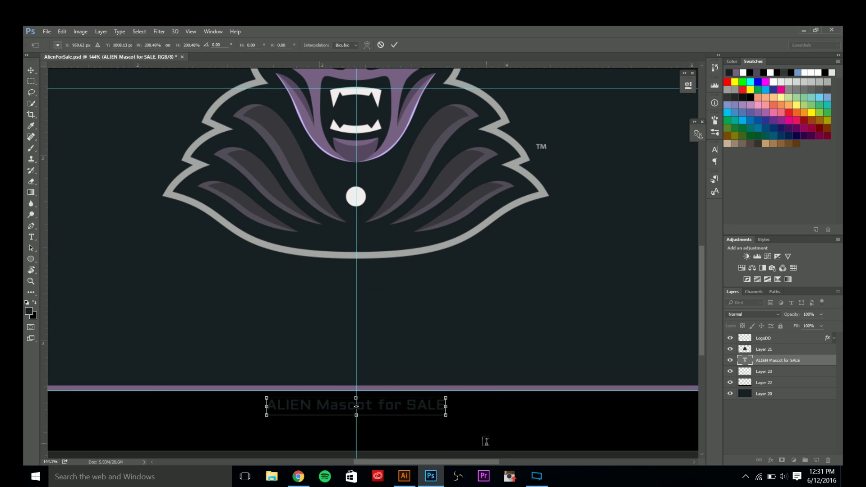
key("Return")
Colour the whole title grey, sampled from the mascot's outline.
key("t")
left_click_drag(271, 405, 593, 410)
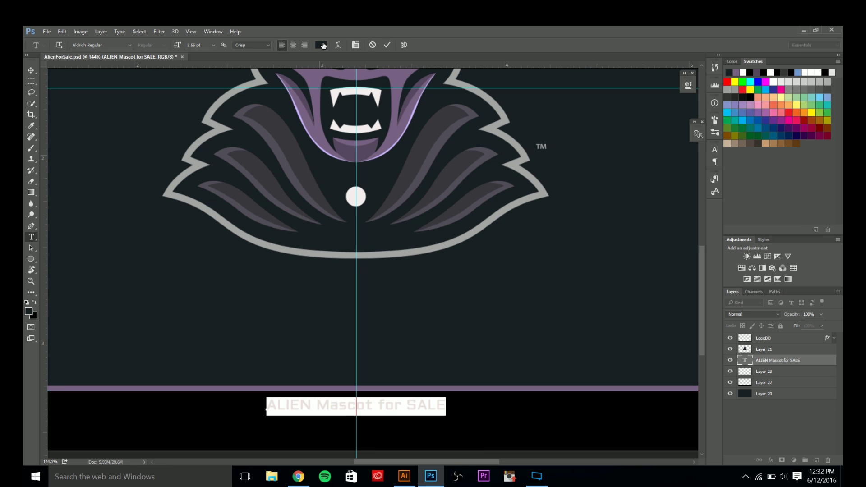
left_click(323, 45)
left_click(198, 165)
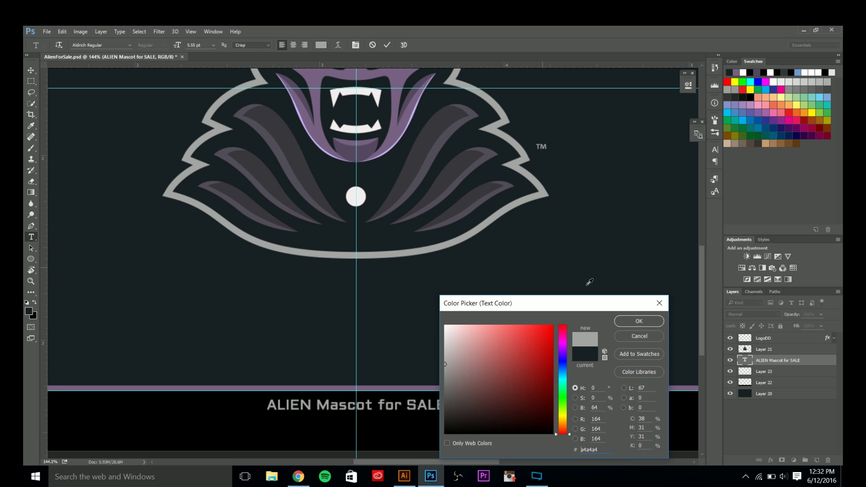
left_click(639, 321)
Colour the word SALE lavender #c8b8ff, sampled from the mouth edge.
left_click_drag(408, 403, 484, 402)
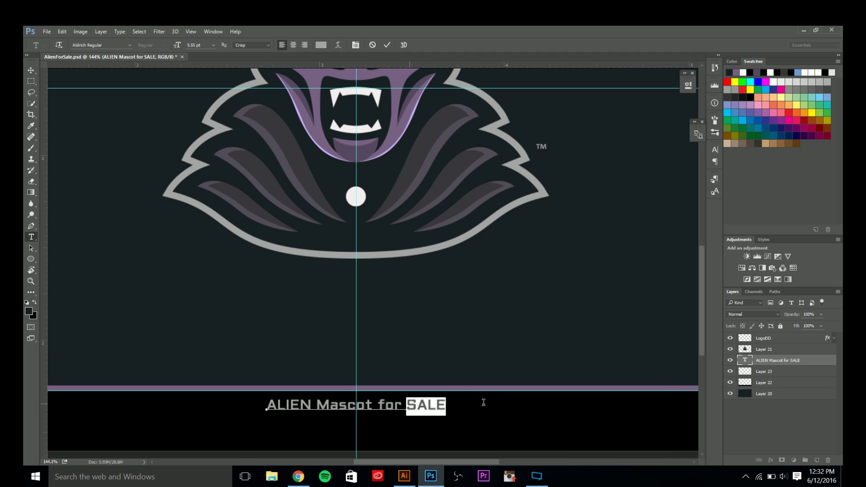
left_click(321, 45)
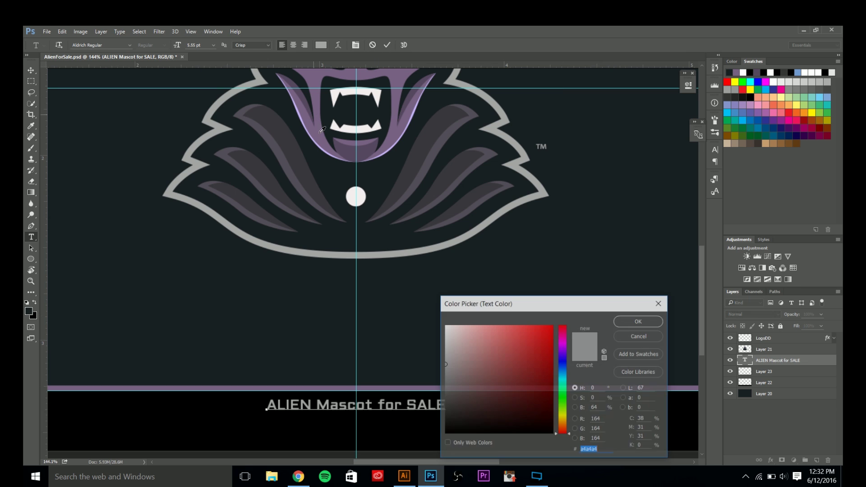
left_click(393, 144)
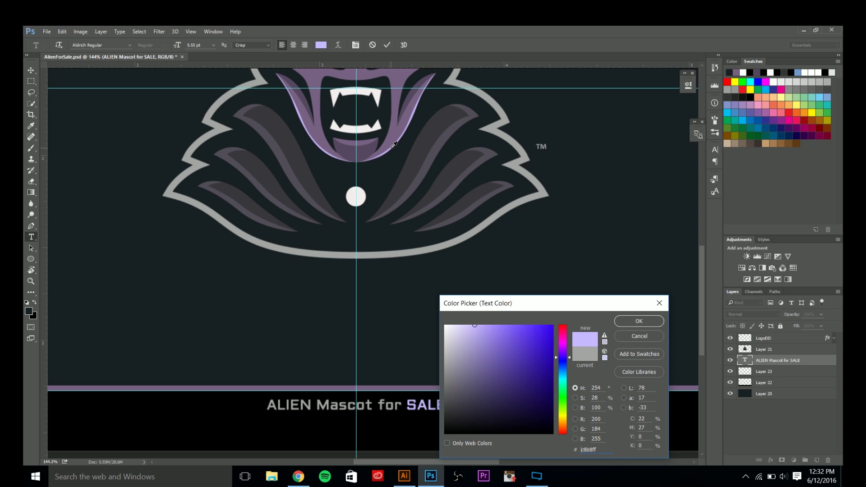
left_click(624, 321)
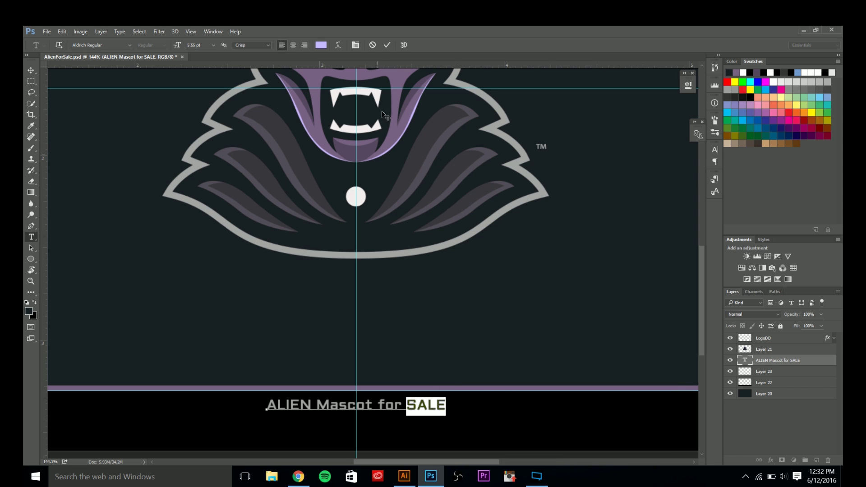
left_click(387, 45)
Colour the word ALIEN white, sampled from the fangs.
left_click_drag(267, 404, 313, 404)
left_click(321, 45)
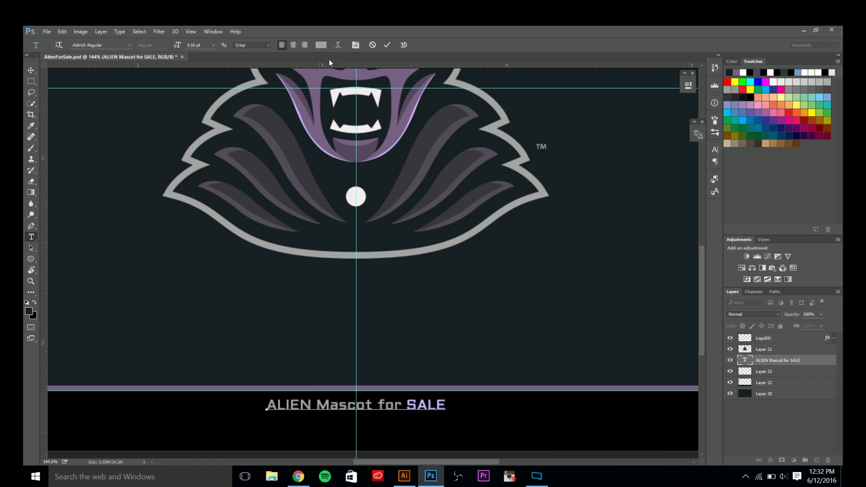
left_click(351, 91)
left_click(626, 325)
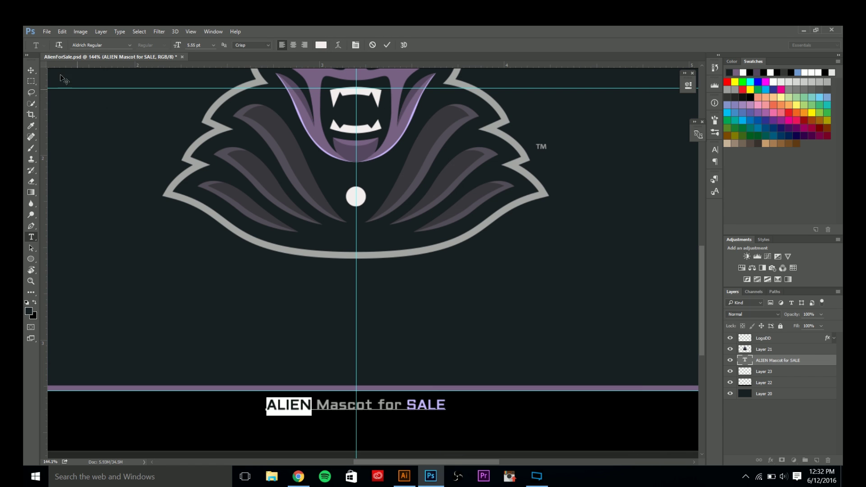
left_click(386, 45)
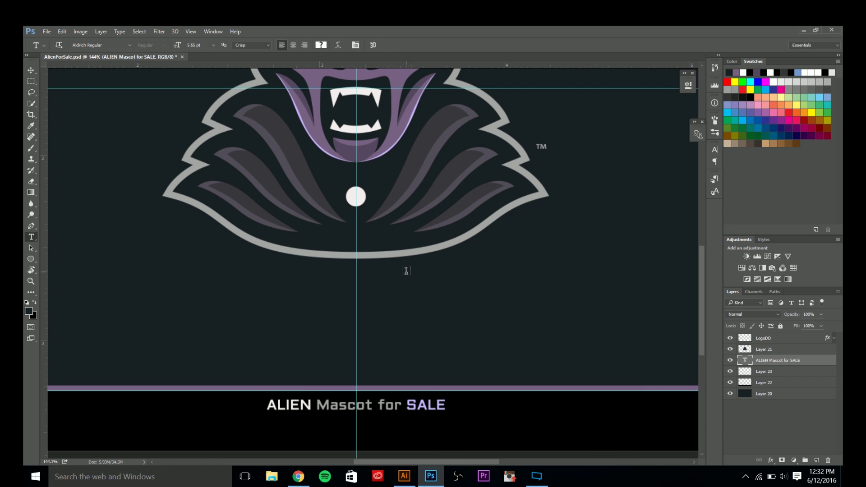
scroll(389, 325, "down", 2)
scroll(376, 382, "up", 2)
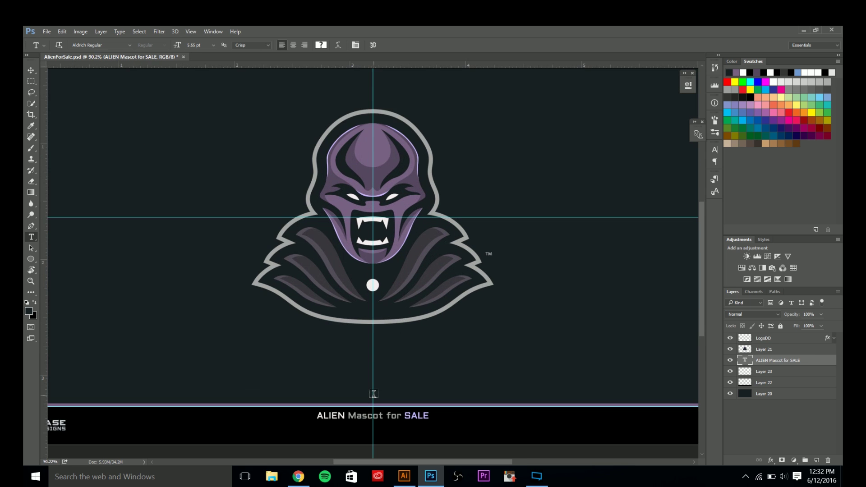
key("v")
scroll(373, 394, "down", 2)
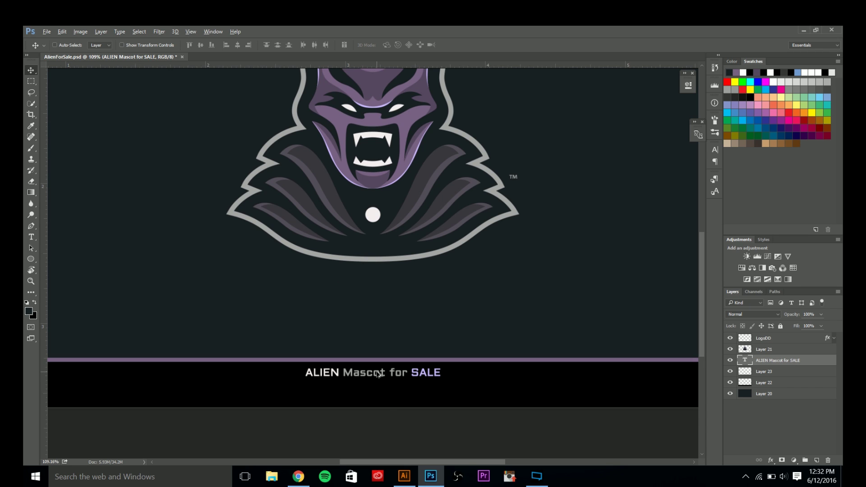
Duplicate the title below itself and change its text to 'DM or Email at' plus the contact e-mail.
left_click_drag(378, 375, 381, 390)
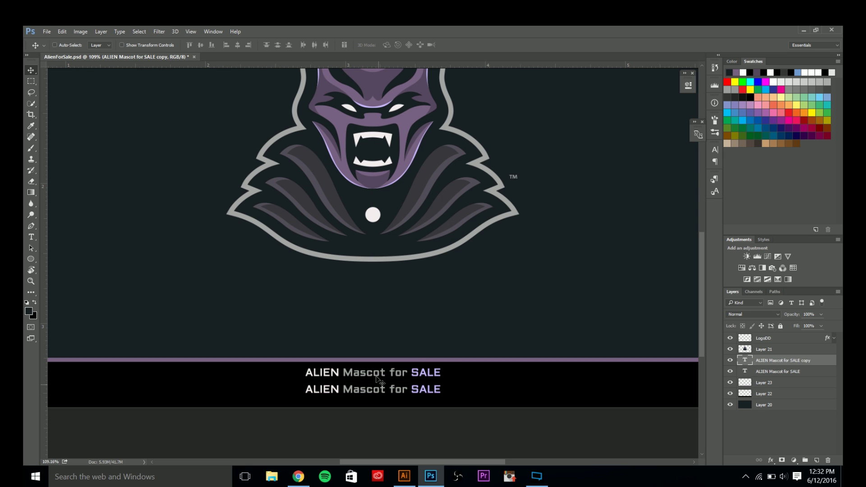
key("t")
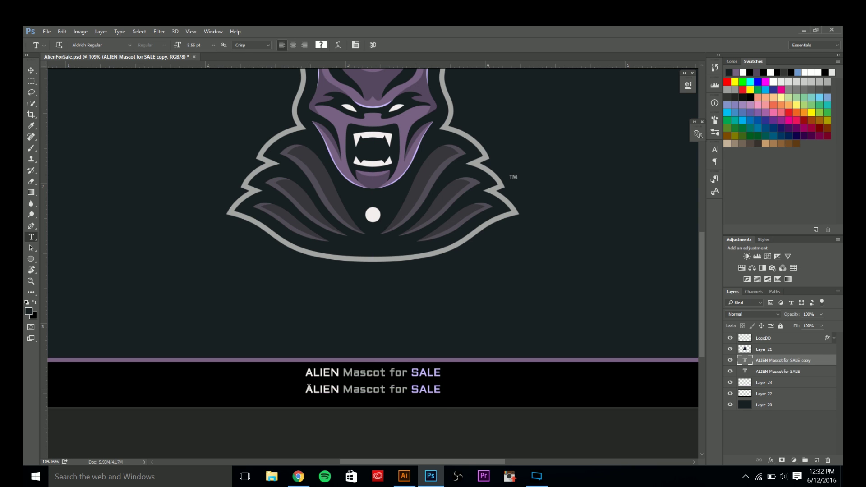
left_click_drag(309, 387, 489, 385)
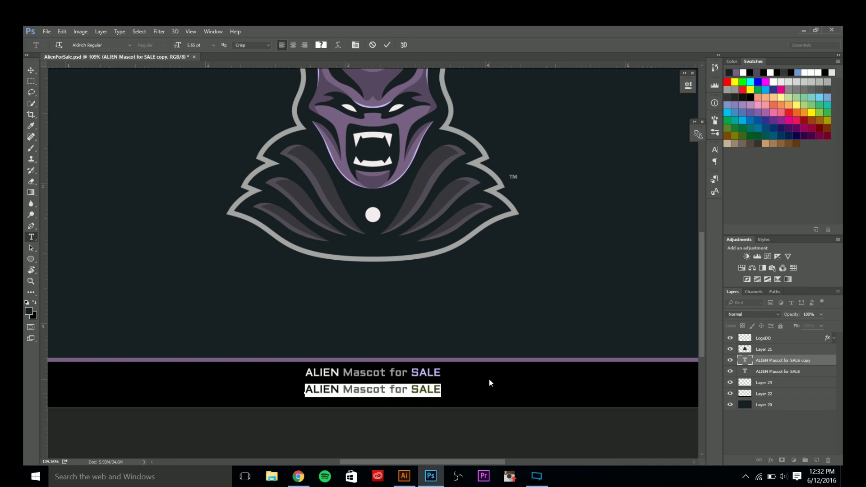
type("DM ")
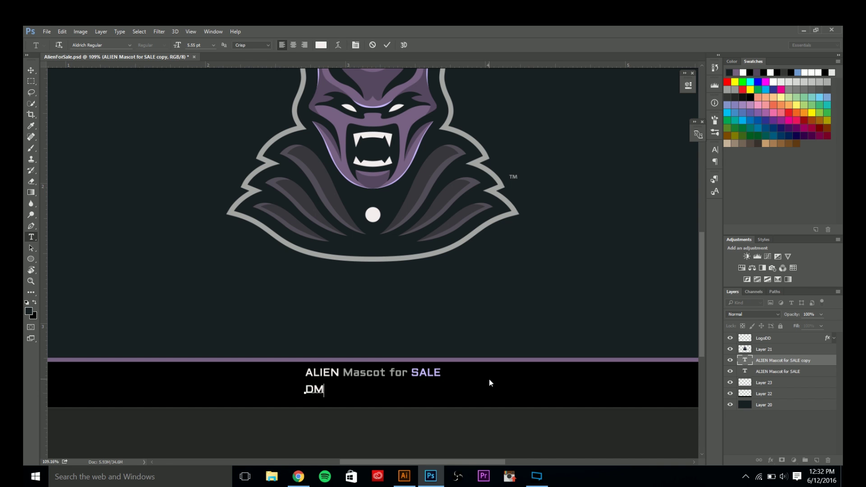
type("or EM")
key("BackSpace")
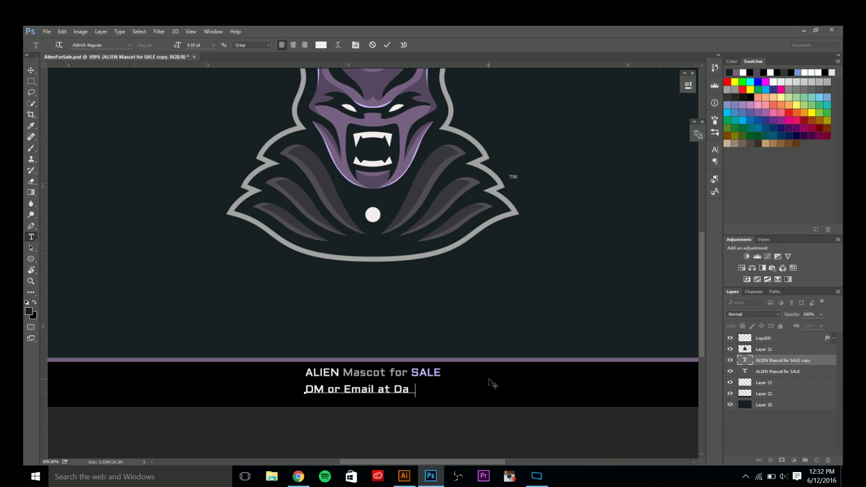
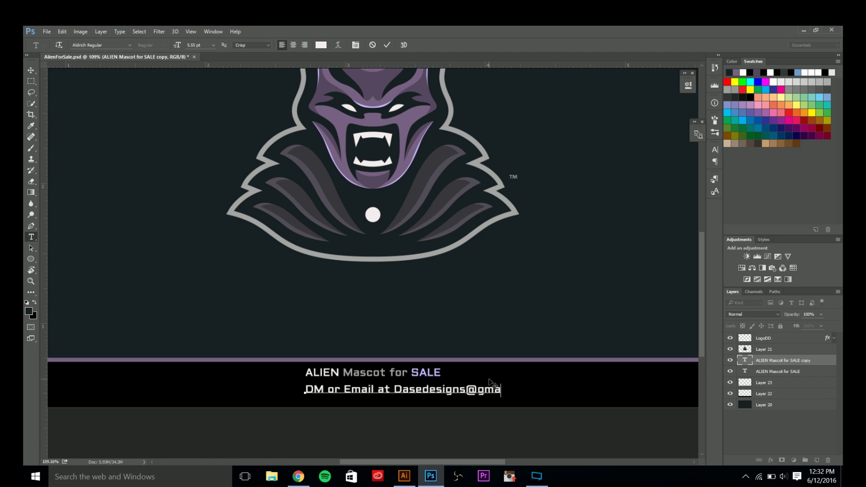
left_click(388, 45)
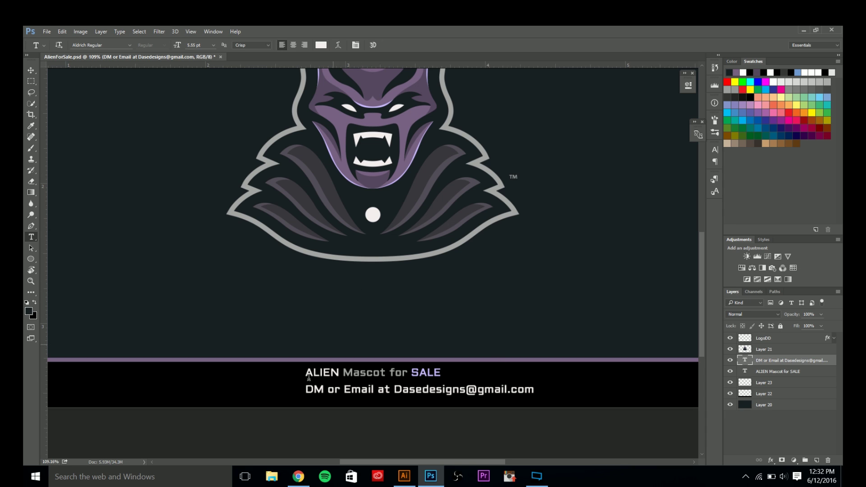
Recolour the contact line's text with a newly sampled colour.
left_click_drag(313, 390, 607, 406)
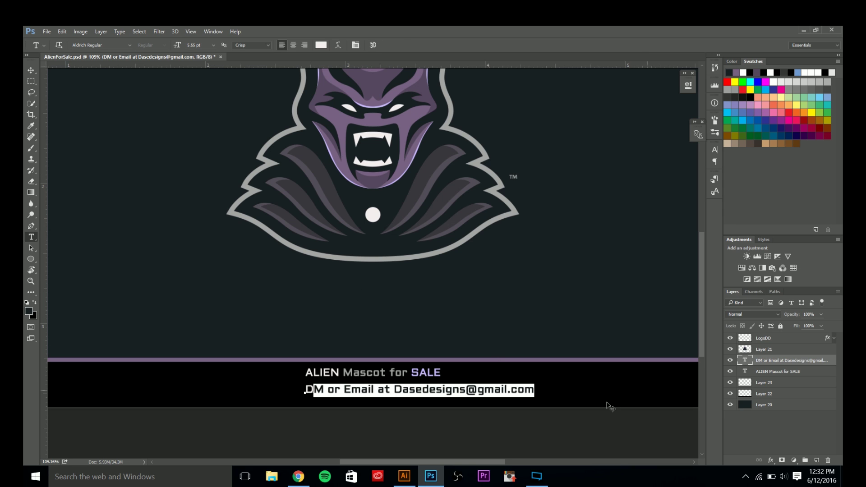
left_click(321, 44)
left_click(455, 260)
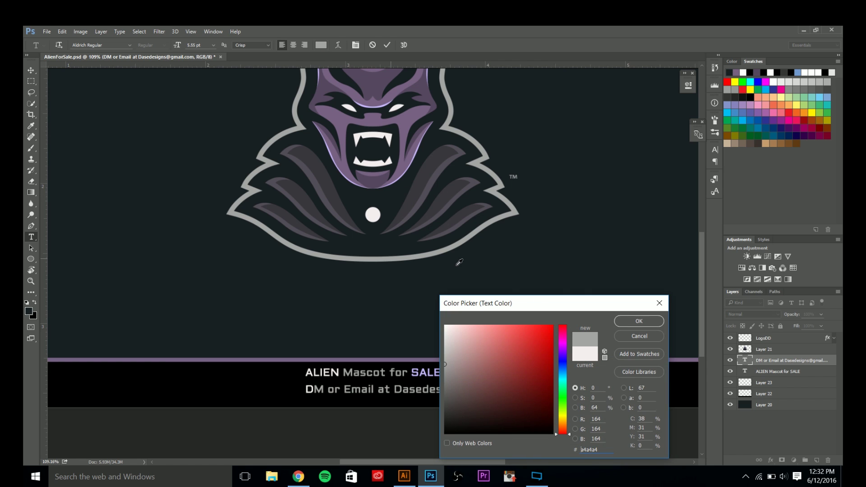
left_click(639, 321)
left_click(388, 46)
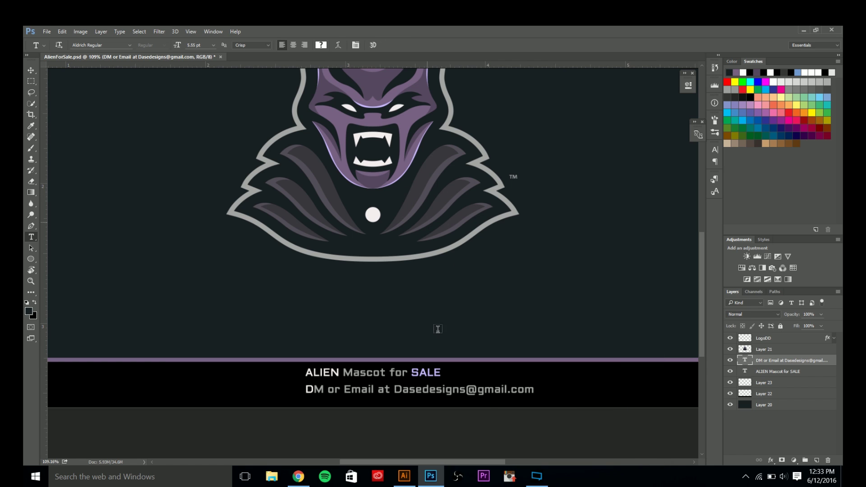
left_click_drag(310, 388, 657, 367)
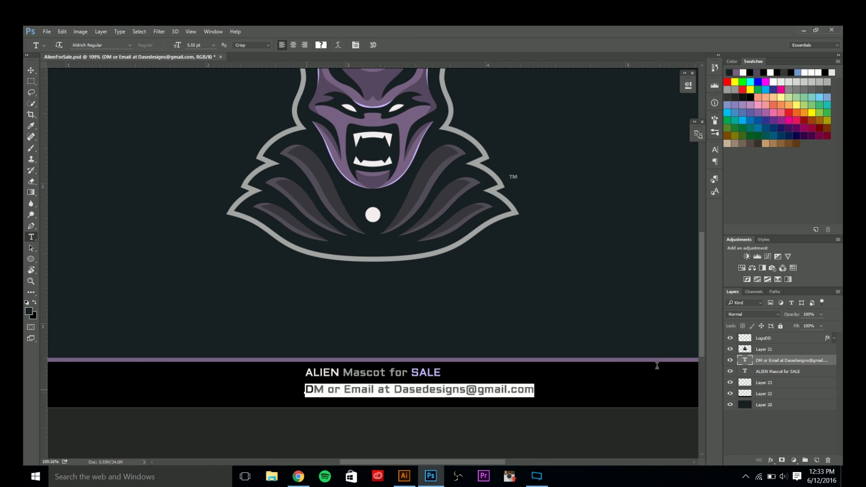
left_click(321, 45)
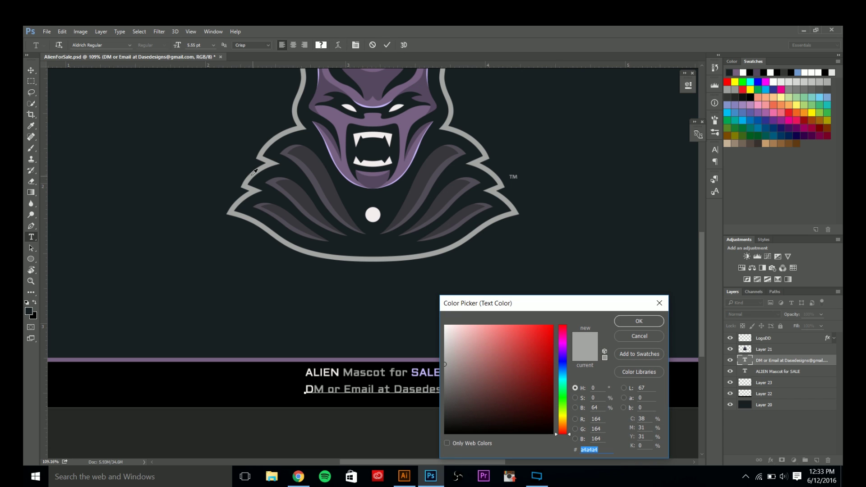
Make the contact line grey a4a4a4 and its e-mail address lavender sampled from the mascot.
left_click(256, 173)
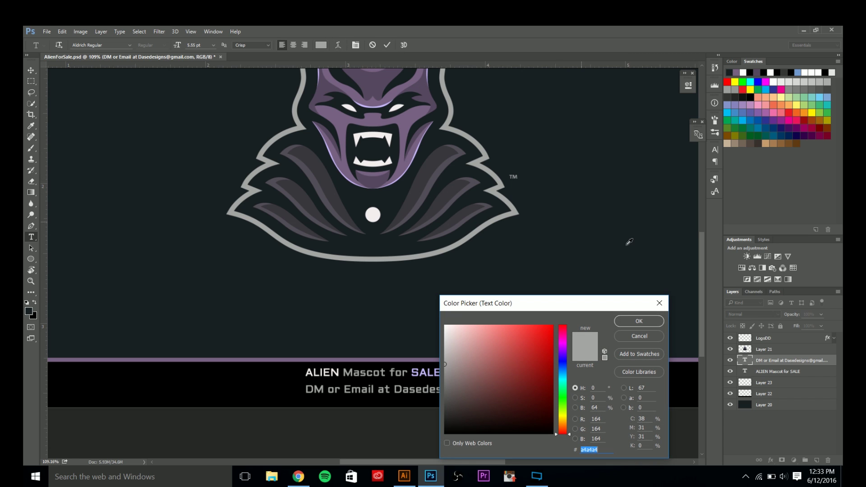
left_click(618, 325)
left_click_drag(395, 390, 534, 390)
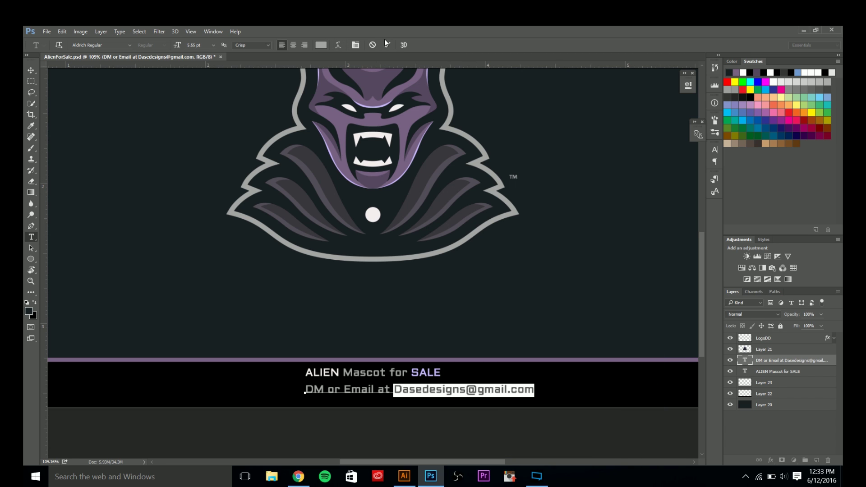
left_click(326, 47)
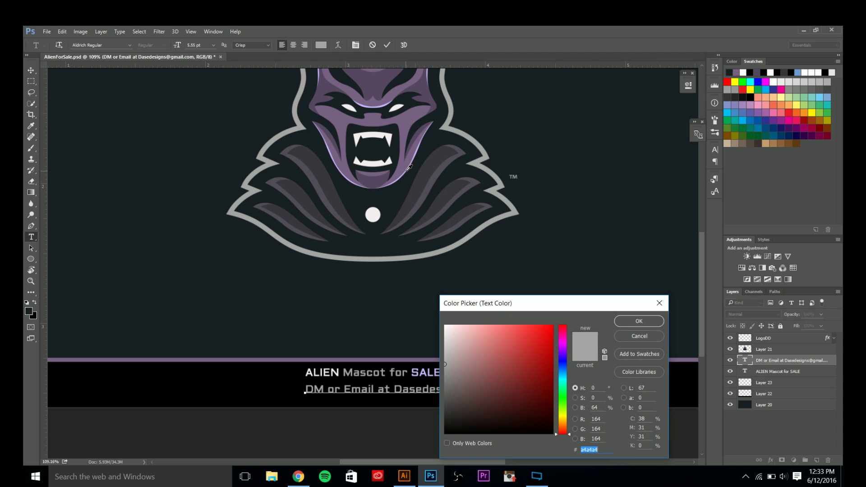
left_click(408, 167)
left_click(632, 321)
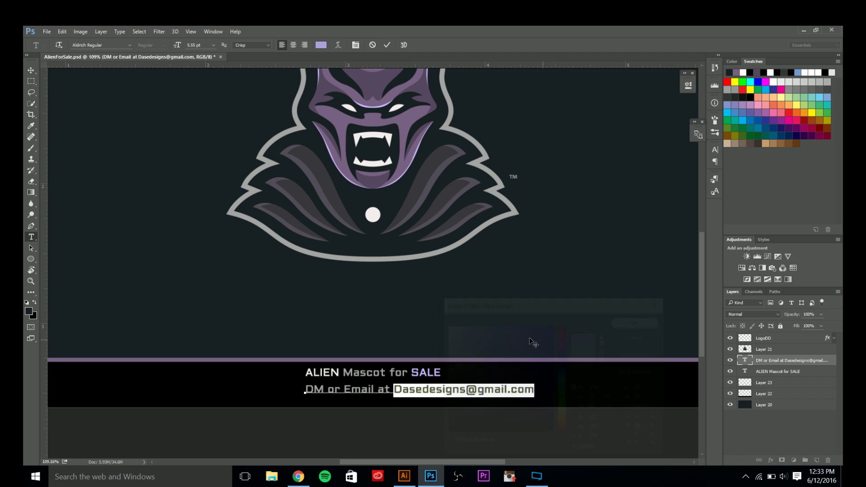
left_click(383, 45)
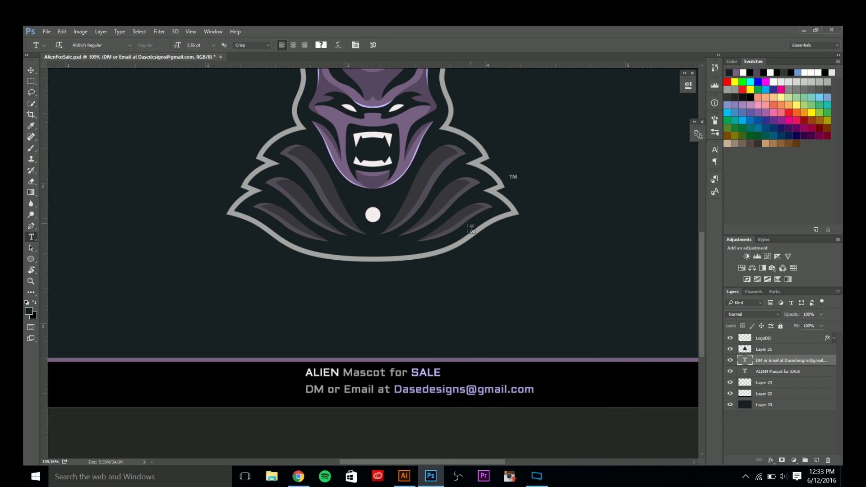
Centre the DM or Email line horizontally on the canvas using a Select All reference.
scroll(425, 317, "down", 3)
scroll(404, 333, "up", 1)
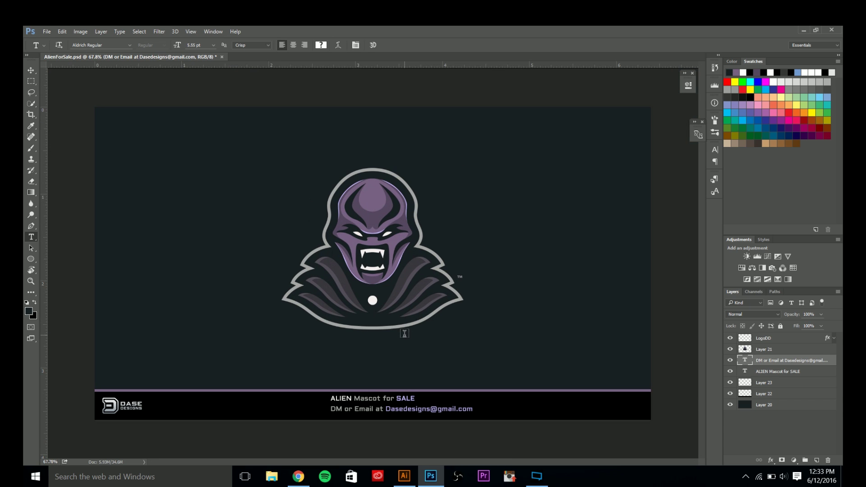
key("v")
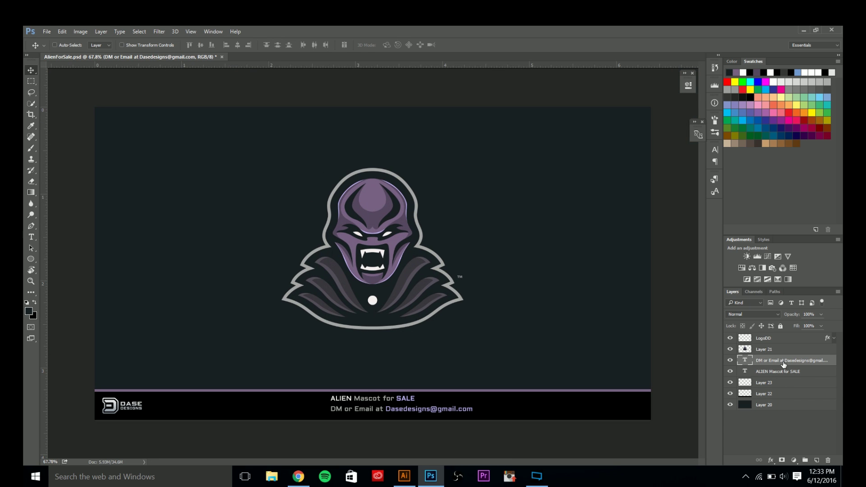
key("ctrl+a")
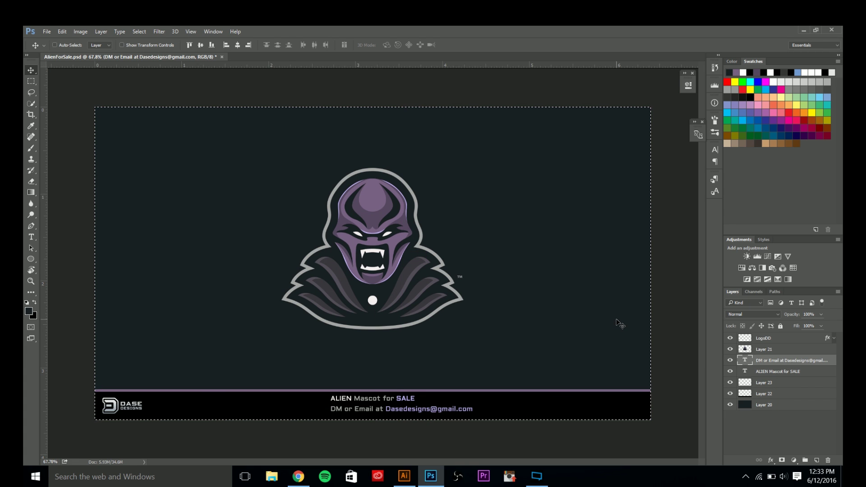
left_click(764, 370)
left_click(763, 363)
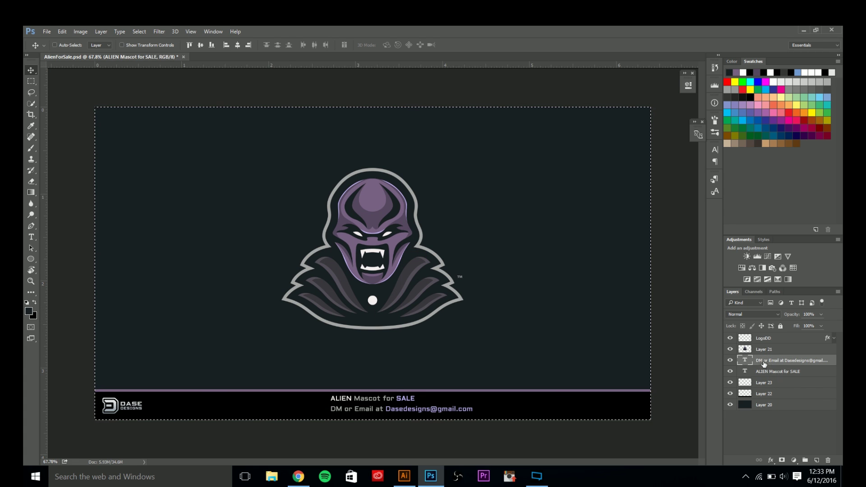
left_click(237, 45)
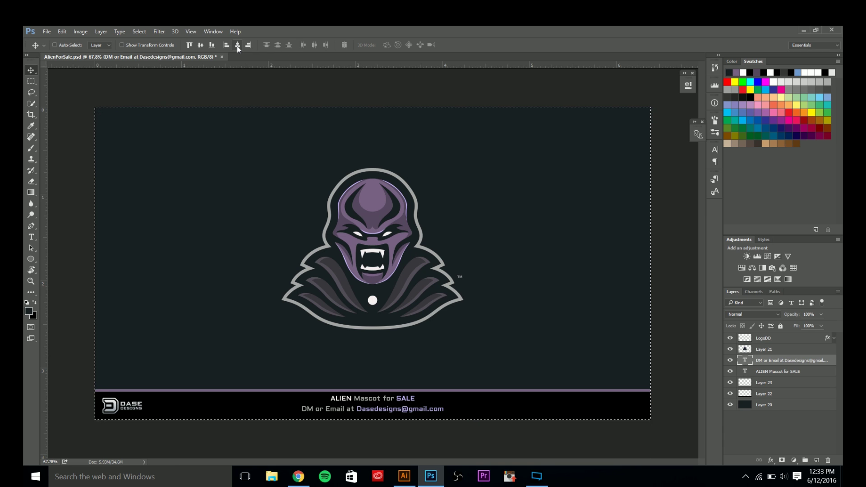
key("ctrl+d")
Select both text lines together, apply a transform to them, and hide the guides.
key("ctrl+semicolon")
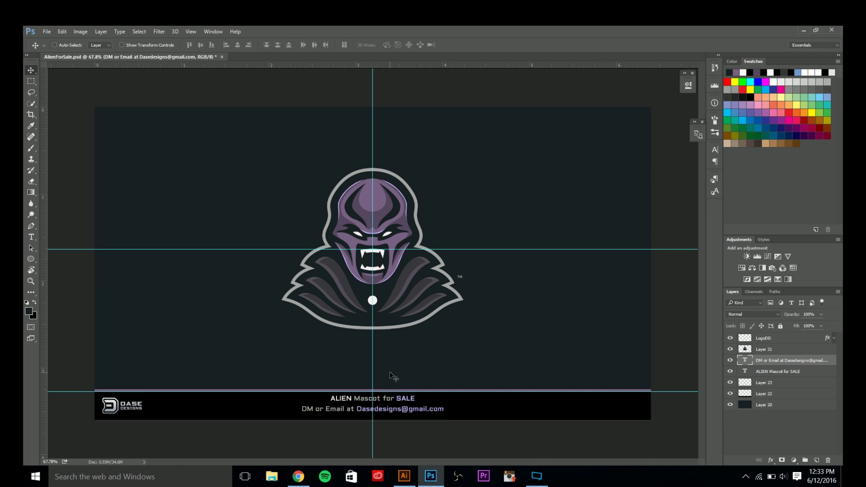
left_click(800, 371, "ctrl")
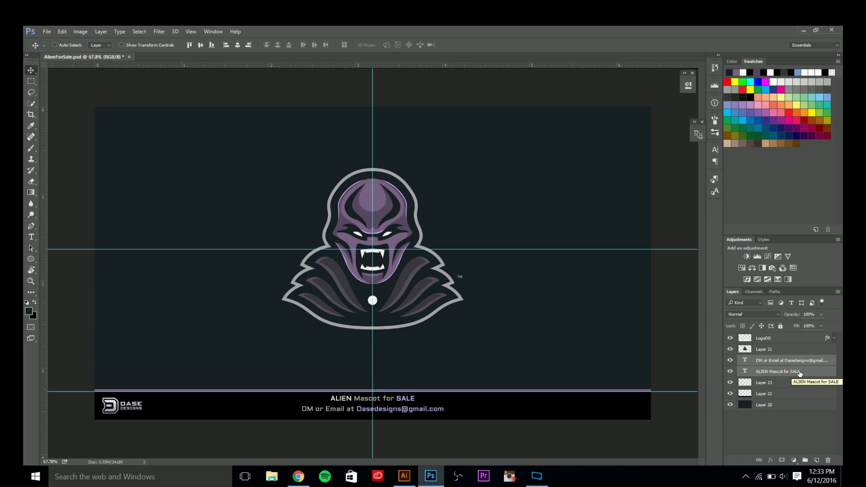
key("ctrl+t")
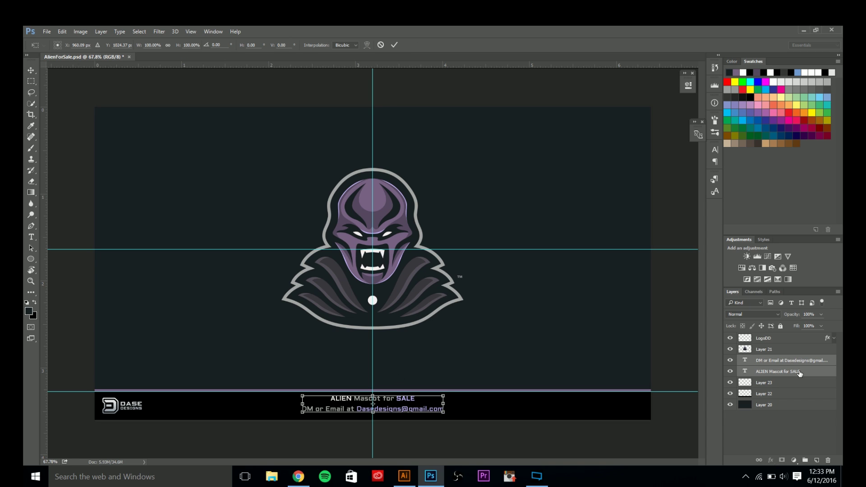
key("Return")
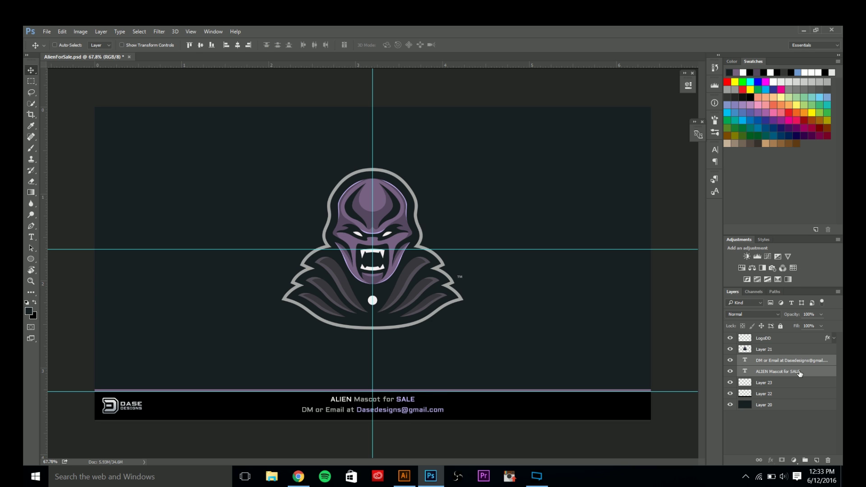
key("ctrl+h")
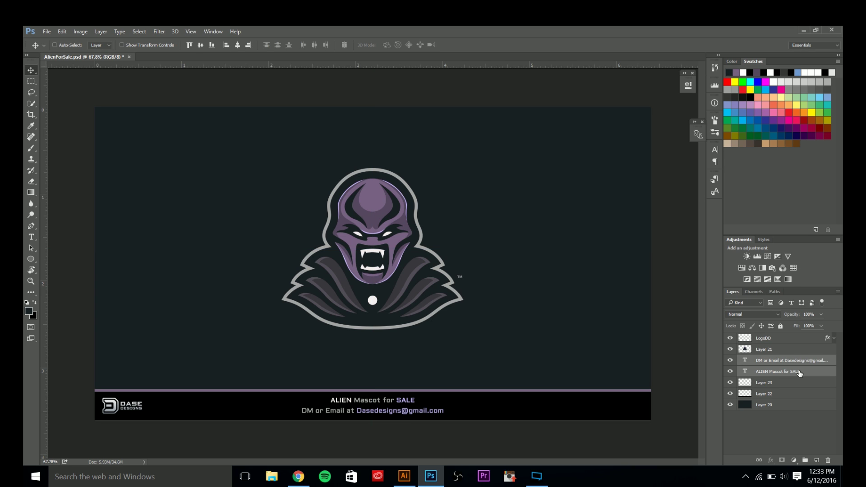
Move LogoDD below Layer 21 and group LogoDD through Layer 22 as 'BottomBar'.
left_click(770, 394)
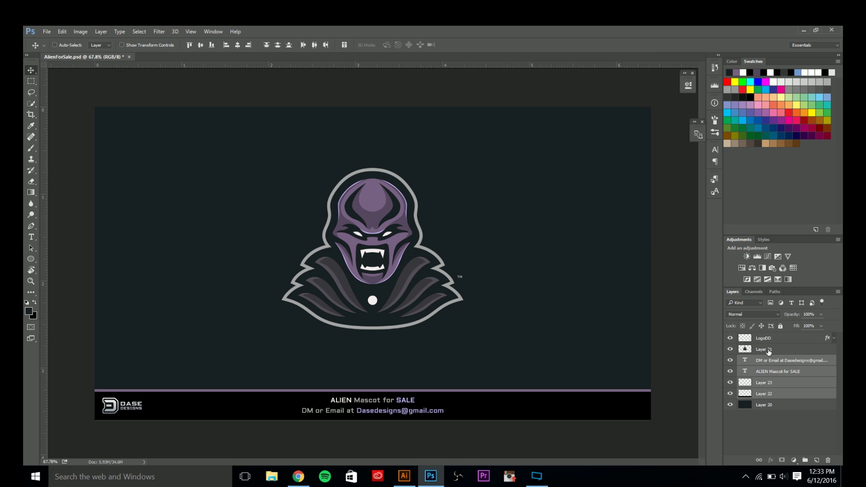
left_click_drag(764, 339, 770, 359)
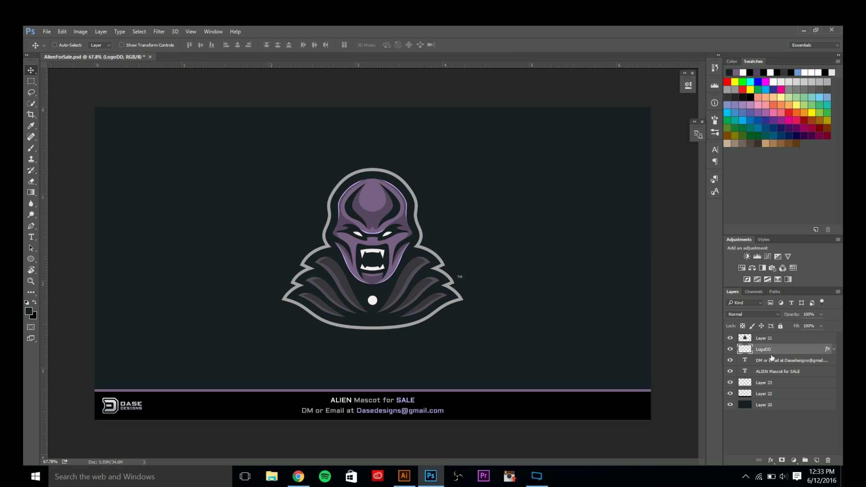
left_click(767, 393, "shift")
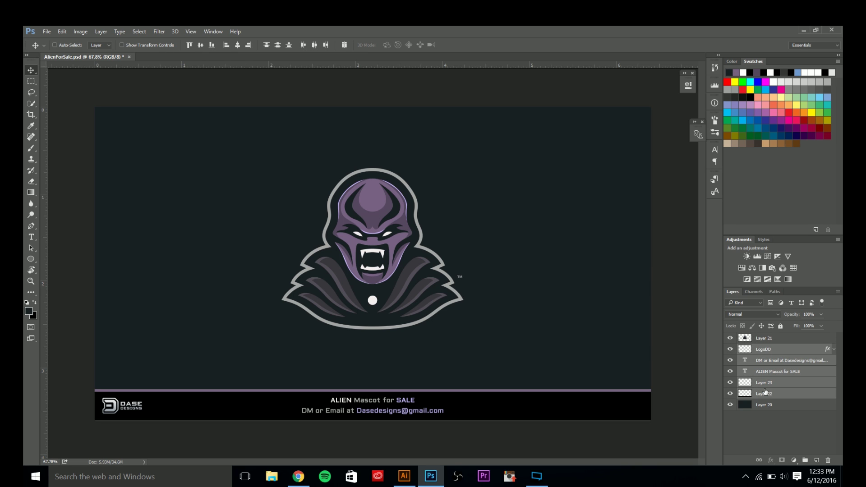
key("ctrl+g")
double_click(759, 349)
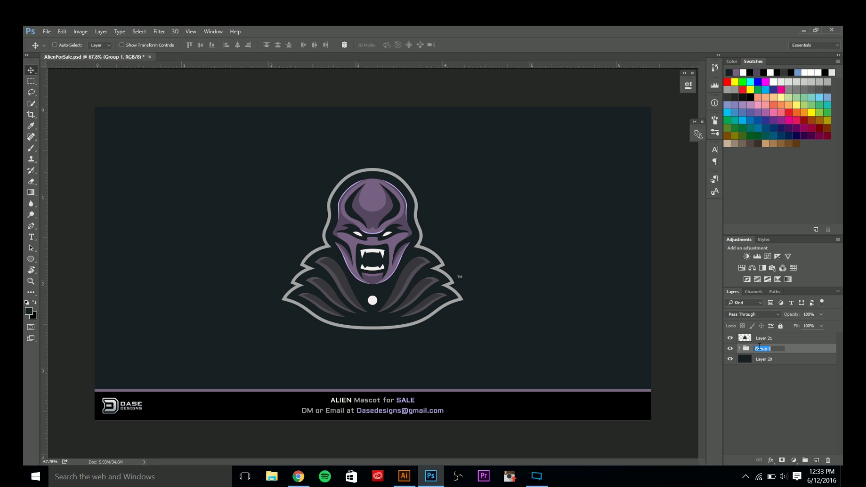
type("BottomBar")
key("Return")
Move the BottomBar group to the top of the layer stack.
key("ctrl+bracketright")
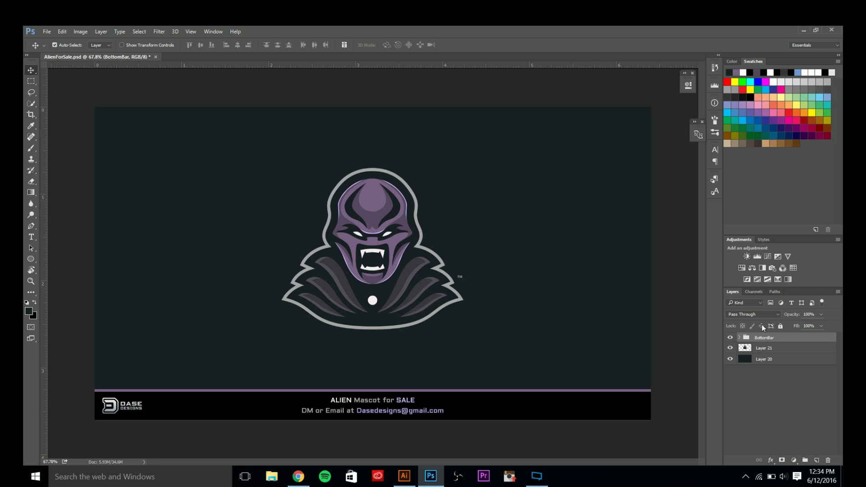
key("ctrl+shift+bracketleft")
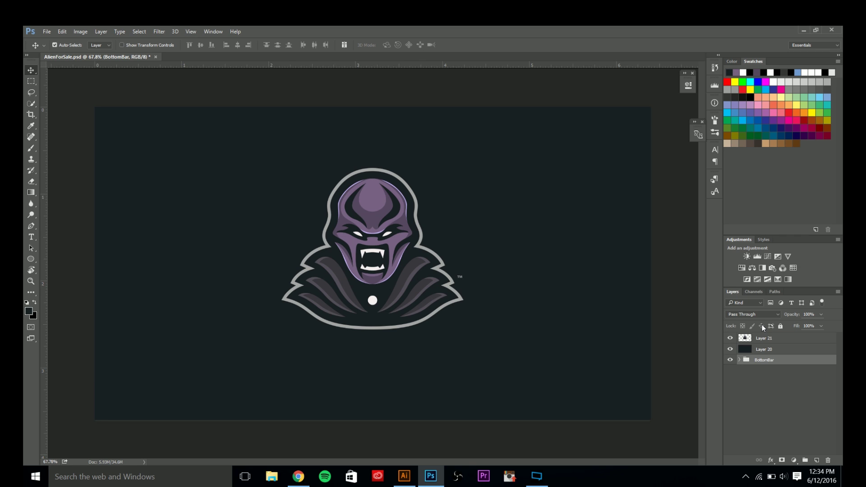
key("ctrl+shift+bracketright")
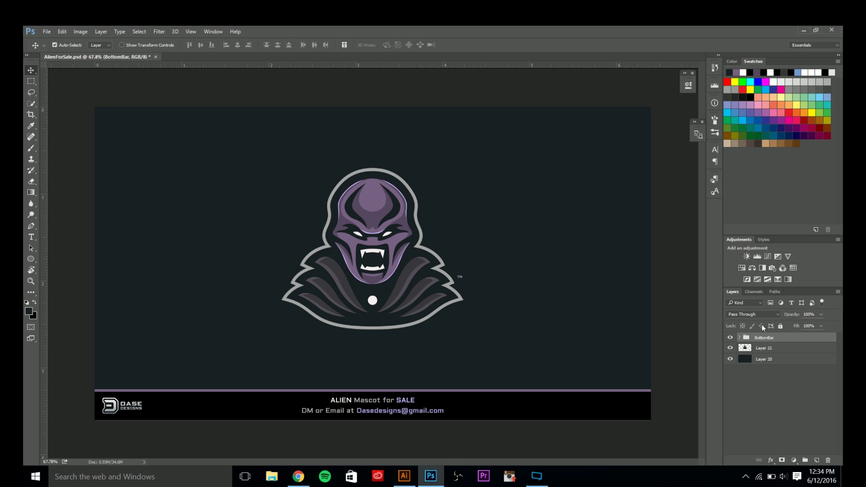
key("ctrl+bracketleft")
key("ctrl+bracketright")
key("ctrl+bracketleft")
key("ctrl+bracketright")
key("ctrl+shift+bracketleft")
key("ctrl+bracketright")
key("ctrl+bracketright")
Give Layer 21 a Multiply drop shadow: 50% opacity, 90° angle, 50 px distance, 75 px size.
left_click(759, 363)
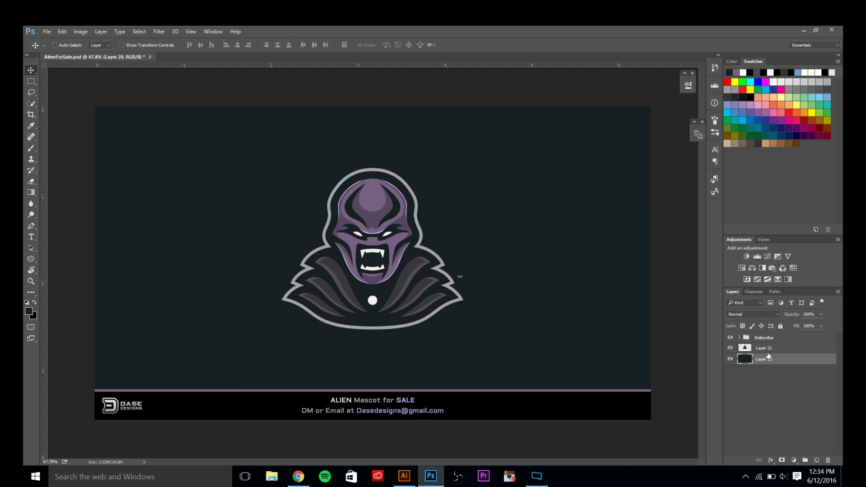
left_click(769, 354)
double_click(829, 353)
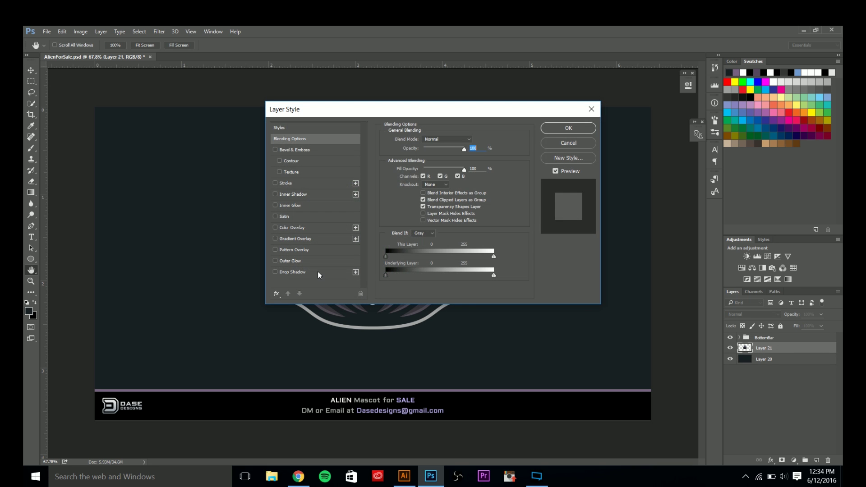
left_click(318, 273)
left_click_drag(437, 115, 134, 120)
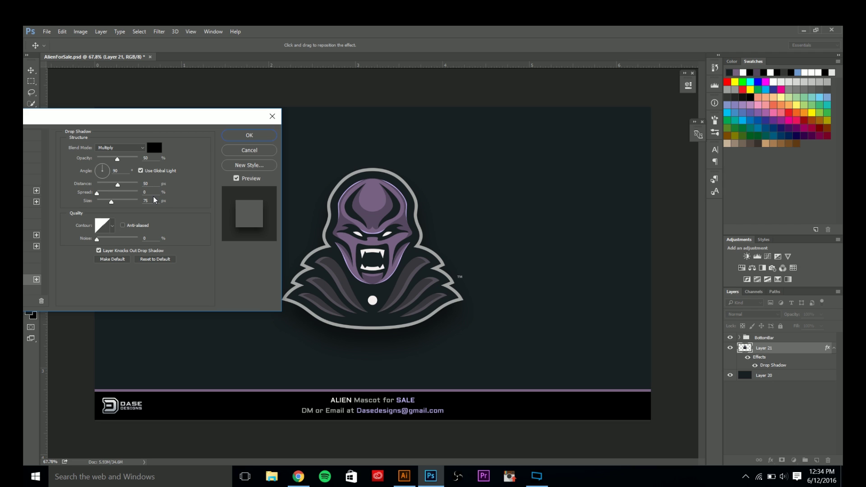
left_click(247, 134)
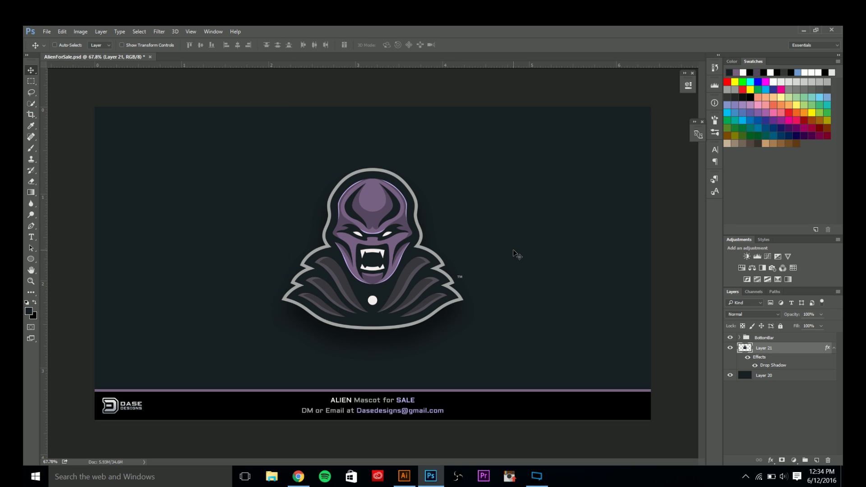
left_click(834, 348)
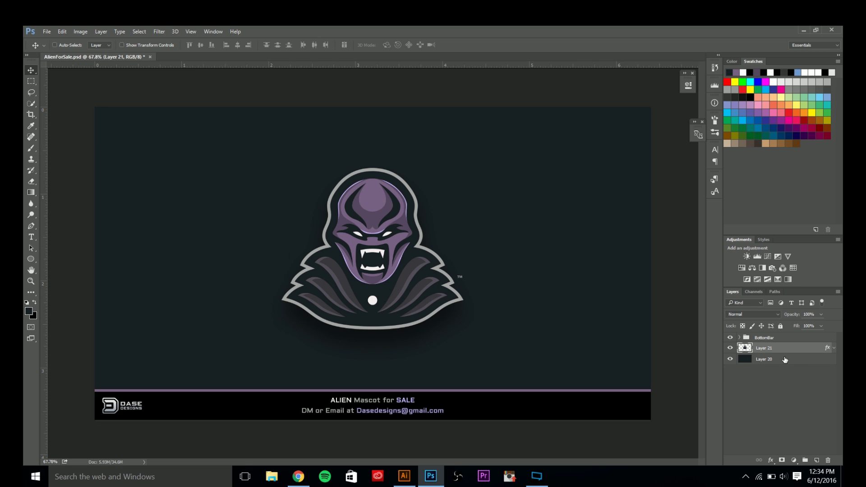
Paste the mascot from Illustrator as pixels, enlarge it to about 199%, and raise it.
left_click(785, 360)
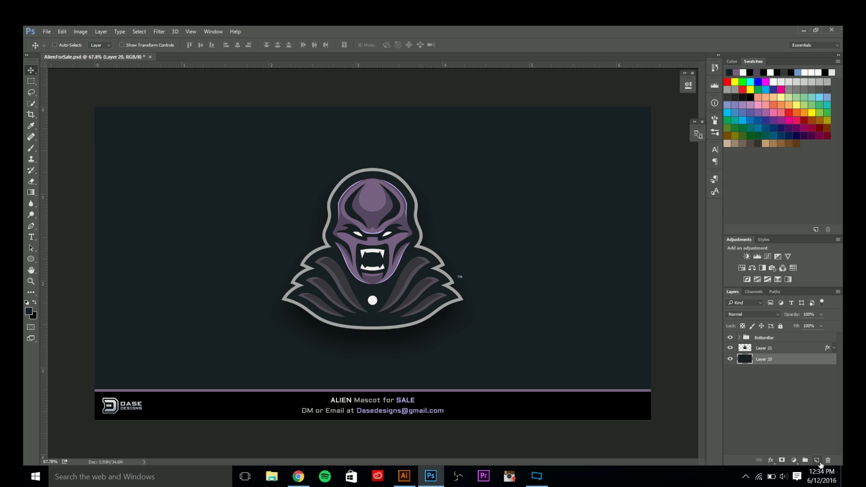
left_click(404, 476)
key("ctrl+v")
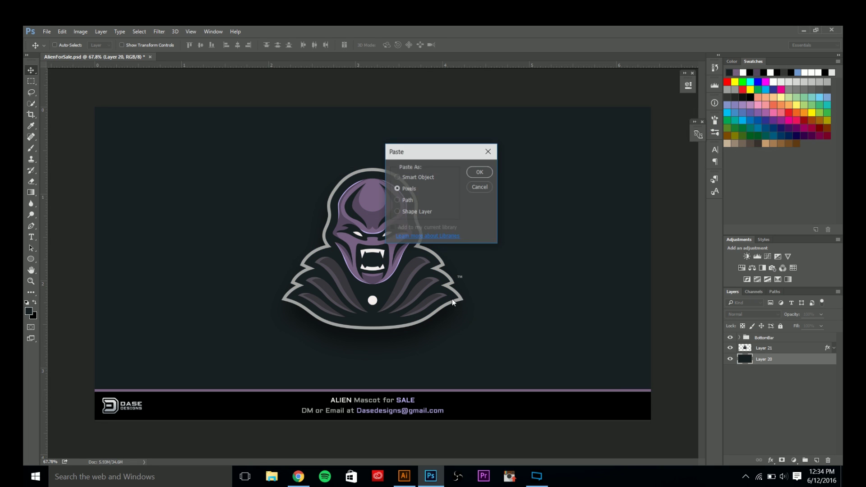
left_click(479, 172)
scroll(470, 366, "down", 5)
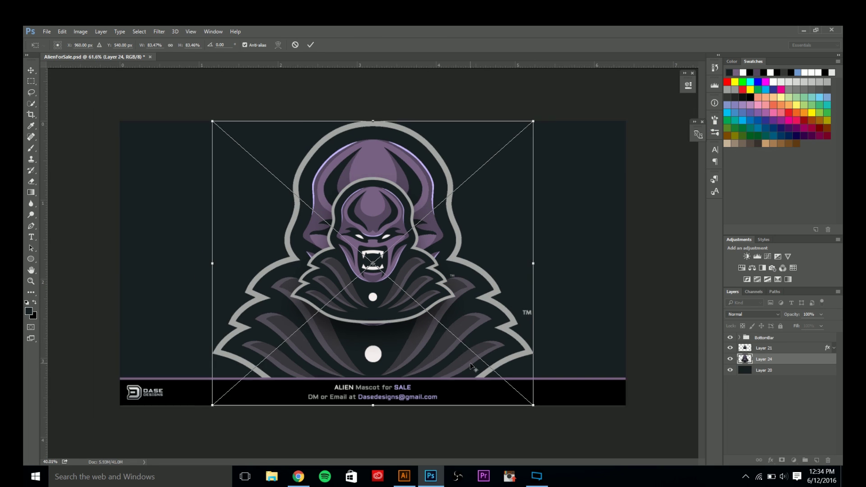
left_click_drag(438, 322, 529, 402)
left_click_drag(440, 294, 440, 276)
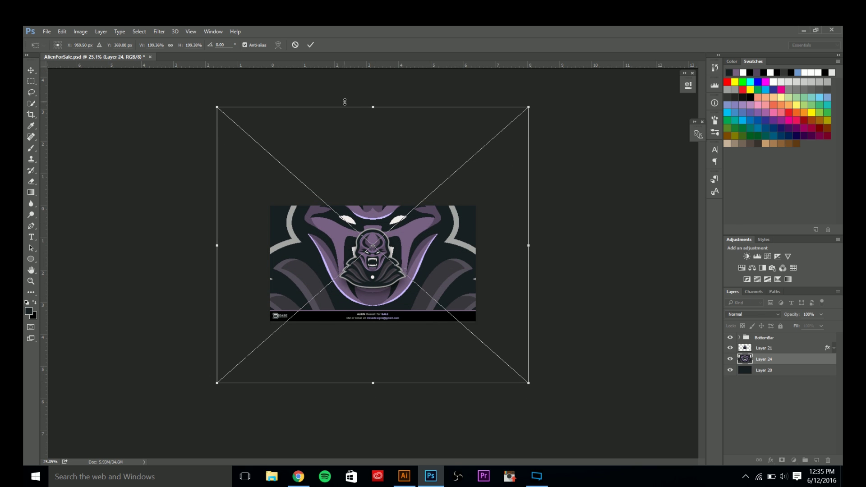
key("Return")
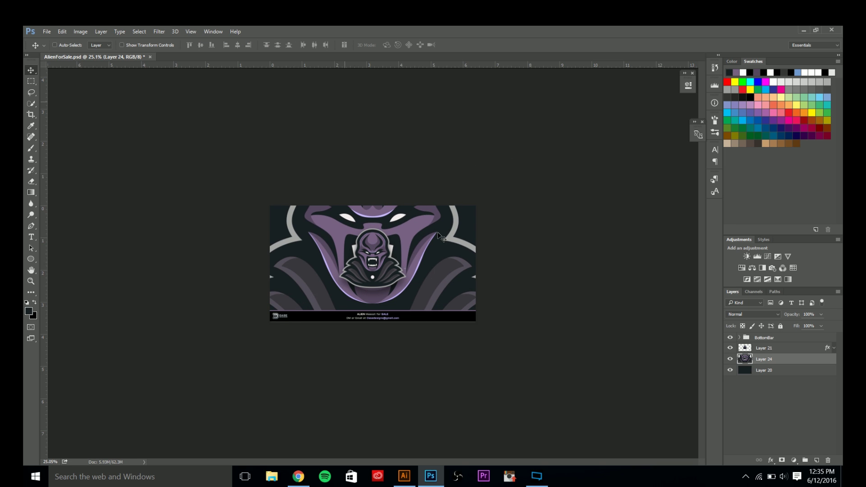
Lower the enlarged mascot layer's opacity to 12%.
scroll(392, 296, "up", 3)
scroll(392, 298, "up", 4)
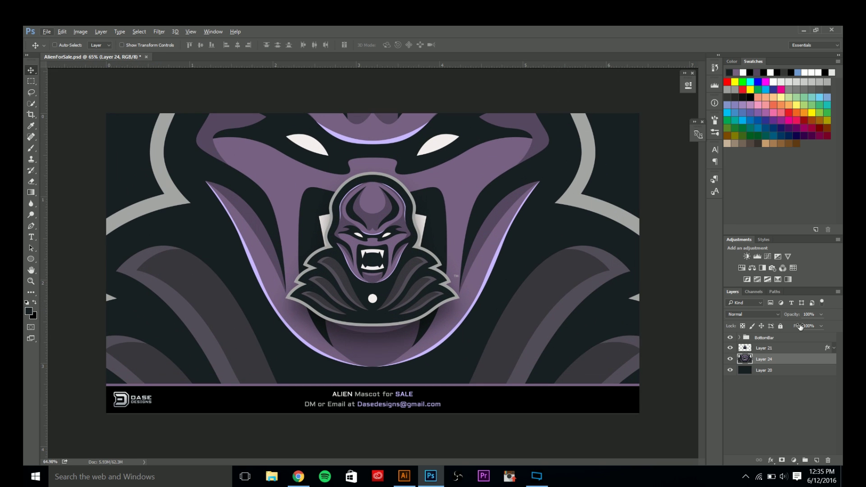
left_click(818, 314)
type("12")
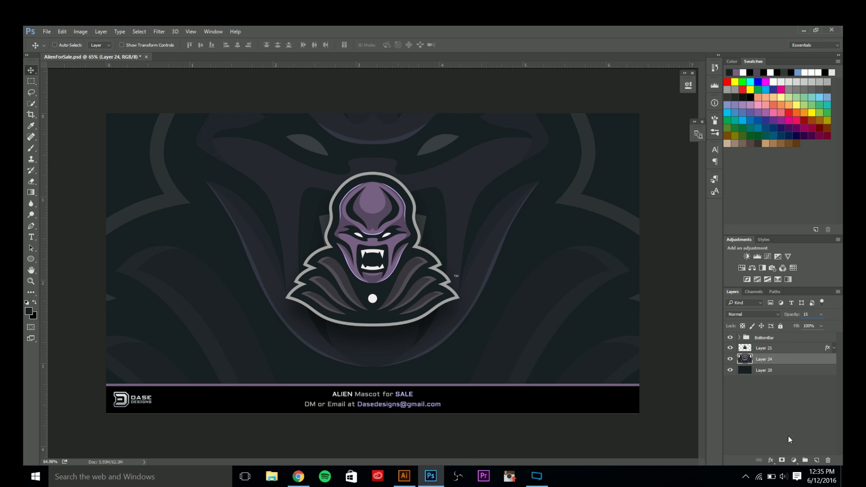
Add a new empty layer and pick a soft round brush of about 228 px.
left_click(816, 459)
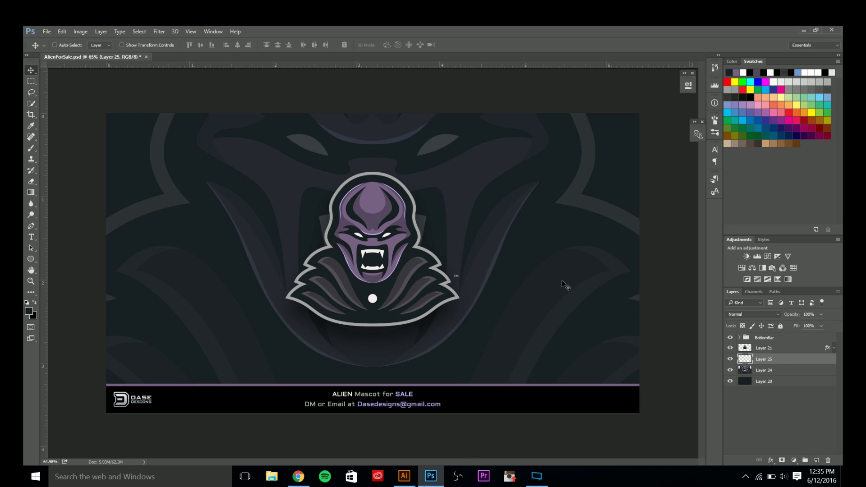
key("b")
left_click(62, 45)
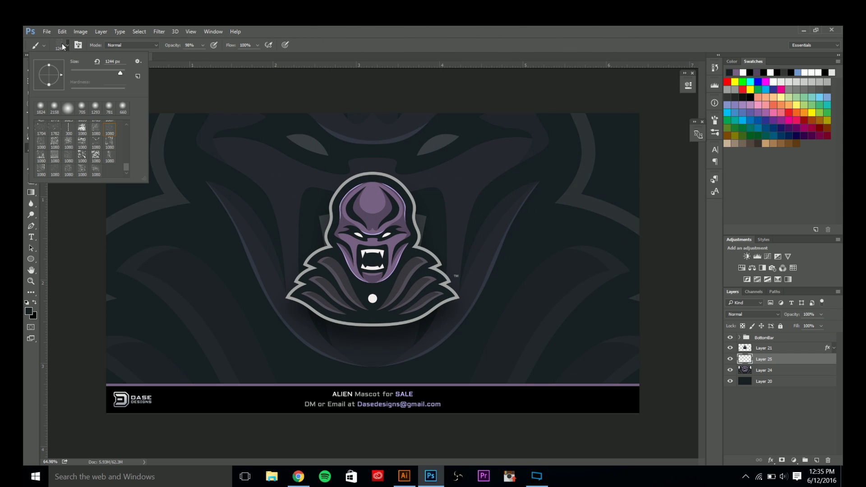
left_click(68, 108)
key("Return")
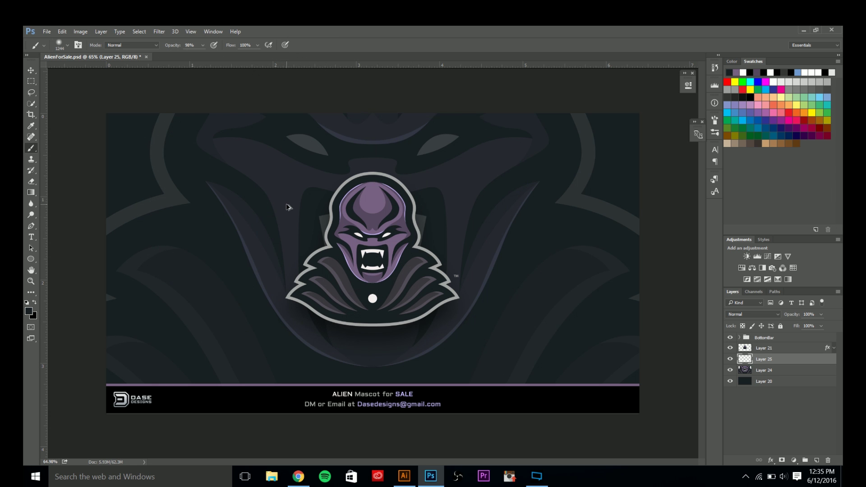
mouse_move(293, 208)
left_mouse_down()
mouse_move(412, 194)
mouse_move(218, 182)
mouse_move(223, 190)
mouse_move(282, 194)
mouse_move(259, 197)
mouse_move(269, 191)
mouse_move(284, 83)
mouse_move(258, 136)
mouse_move(268, 36)
left_mouse_up()
left_click_drag(462, 131, 56, 139)
mouse_move(441, 145)
left_mouse_down()
mouse_move(446, 151)
mouse_move(438, 143)
left_mouse_up()
Paint soft white dabs over the mascot's right and left eyes.
left_click(774, 82)
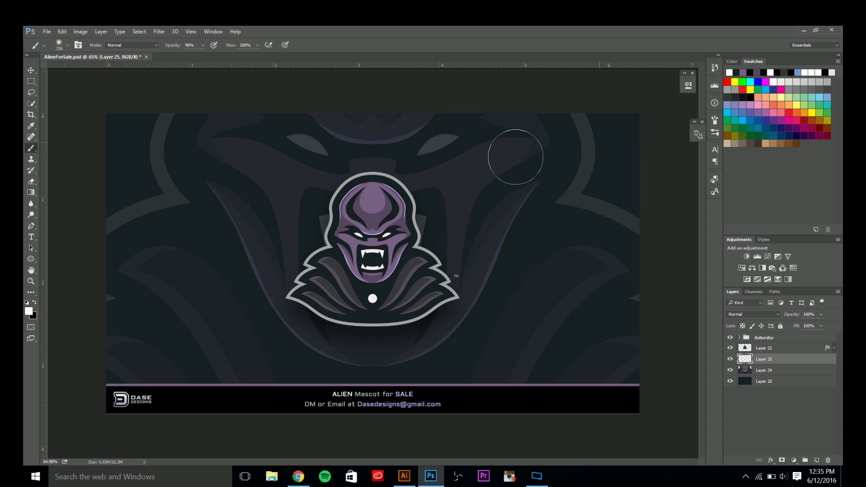
left_click(439, 142)
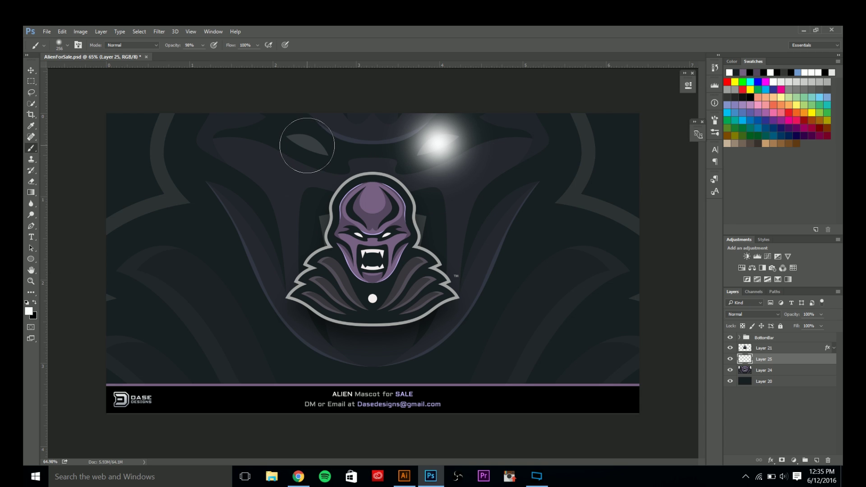
left_click(307, 145)
key("ctrl+z")
left_click(308, 143)
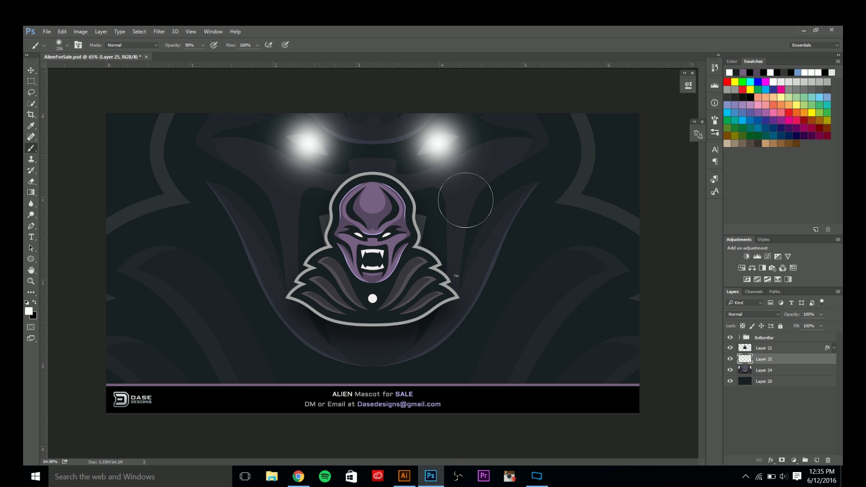
key("ctrl+alt+z")
key("ctrl+alt+z")
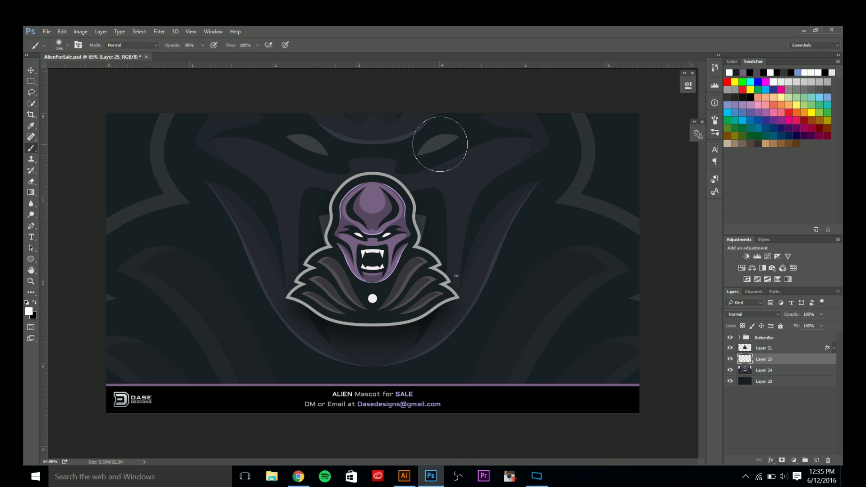
left_click(439, 144)
key("ctrl+z")
key("ctrl+z")
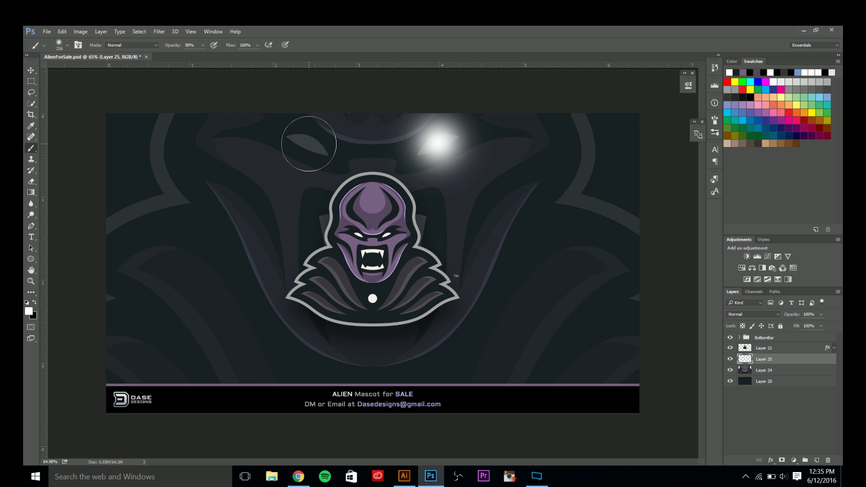
left_click(308, 143)
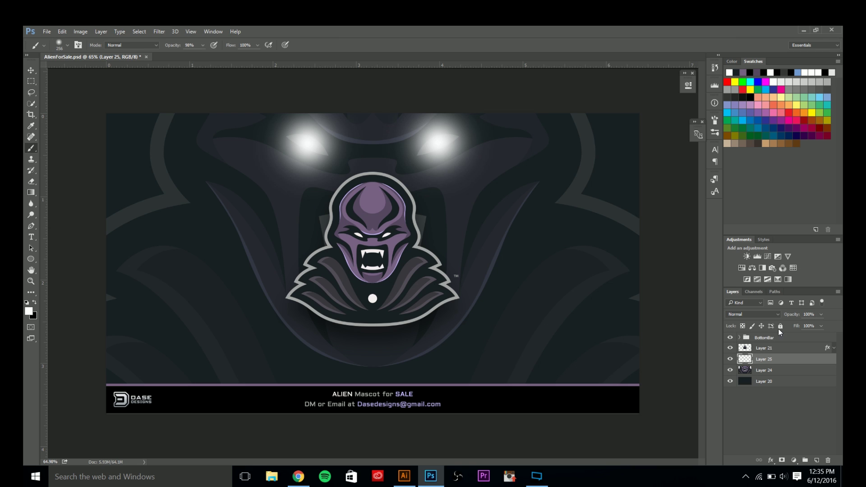
Set the glow layer to Overlay and duplicate it with Ctrl+J; set the copy to Normal at 25% opacity.
left_click(751, 314)
left_click(732, 397)
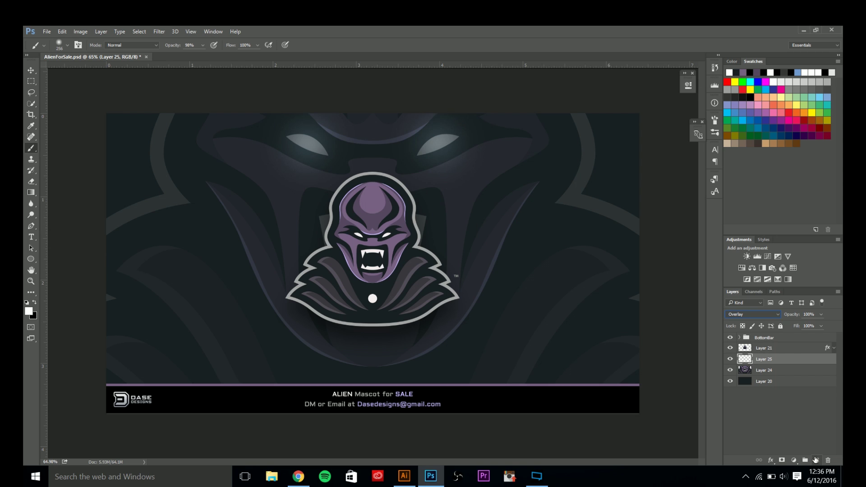
key("ctrl+j")
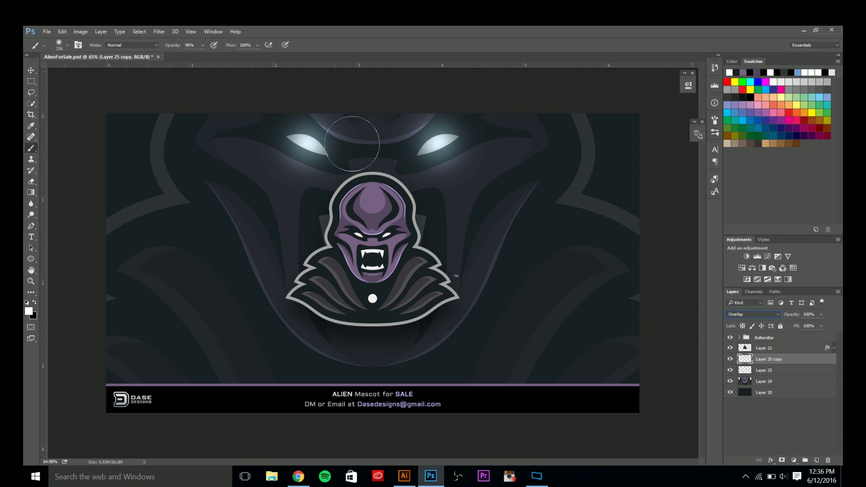
left_click(29, 72)
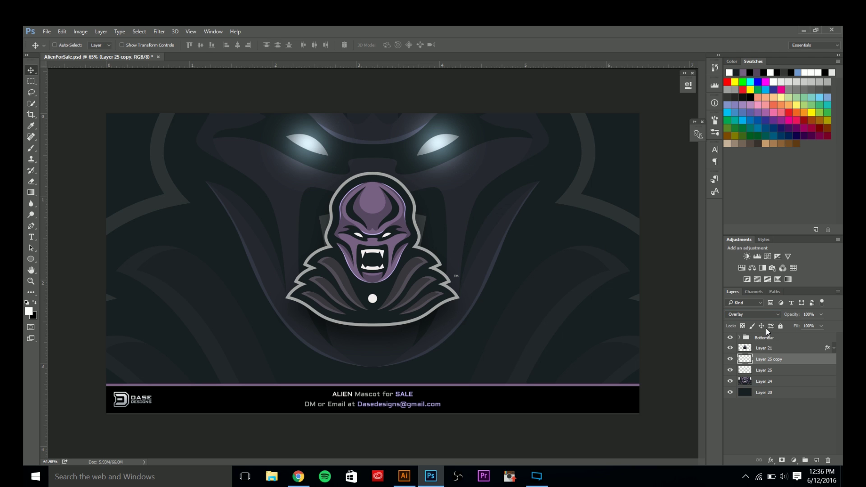
left_click(752, 313)
left_click(750, 322)
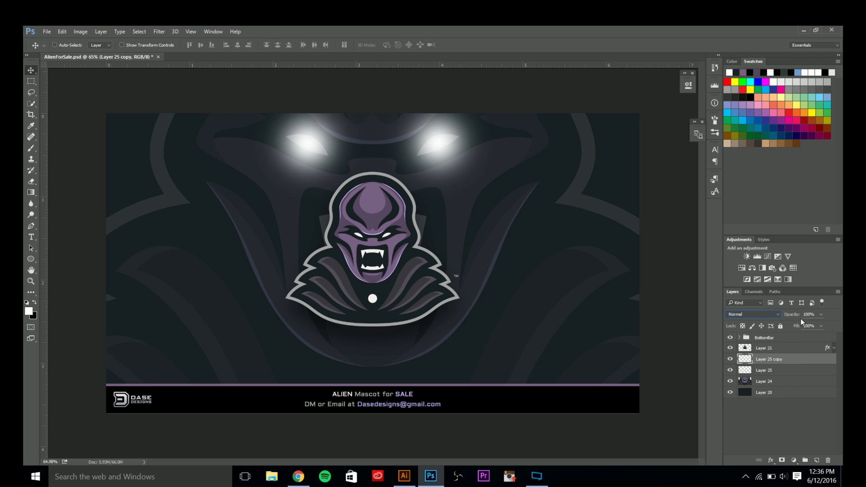
left_click(815, 315)
type("25")
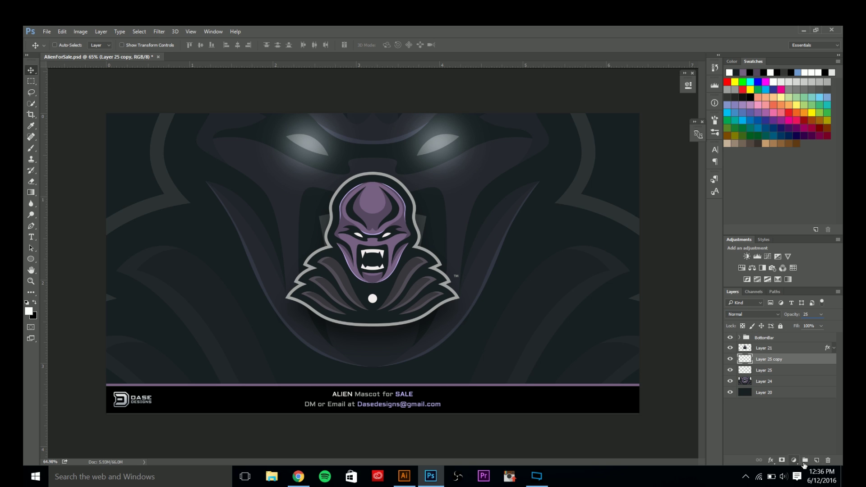
Add a Curves adjustment layer to the background.
left_click(794, 460)
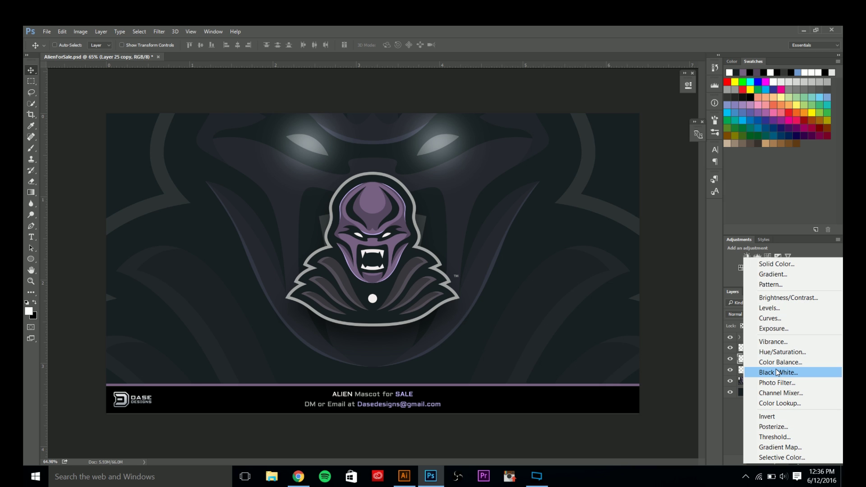
left_click(780, 319)
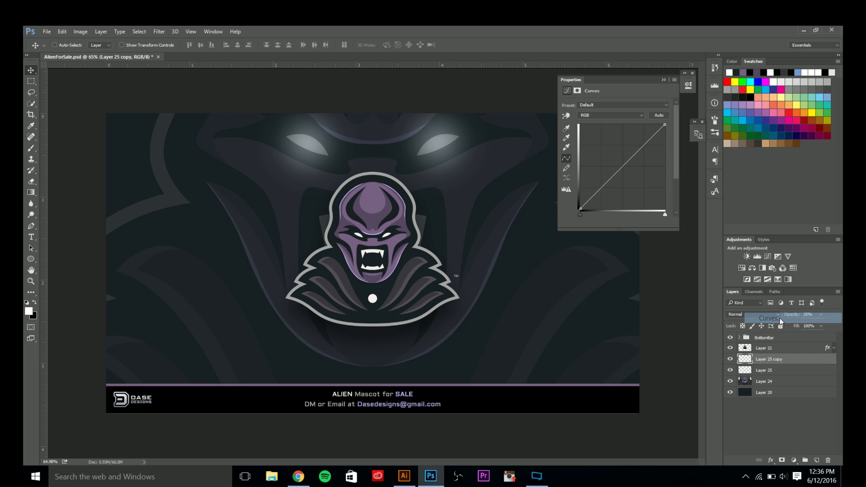
left_click(688, 86)
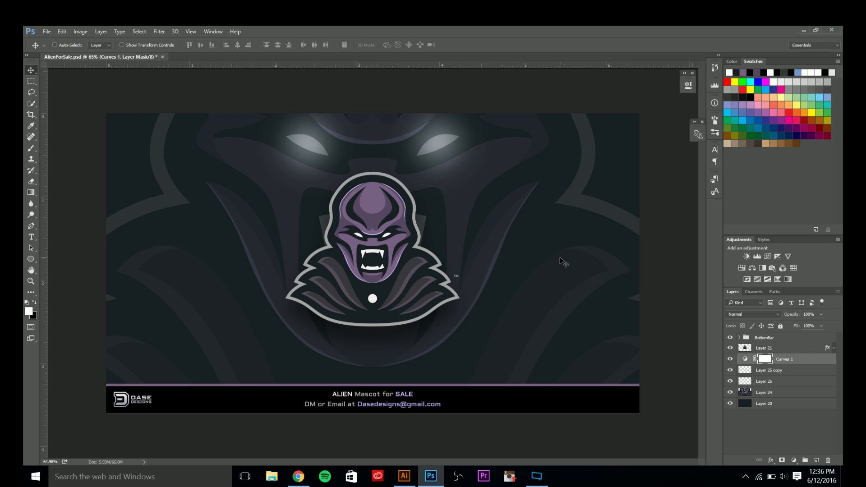
left_click(537, 476)
left_click(542, 477)
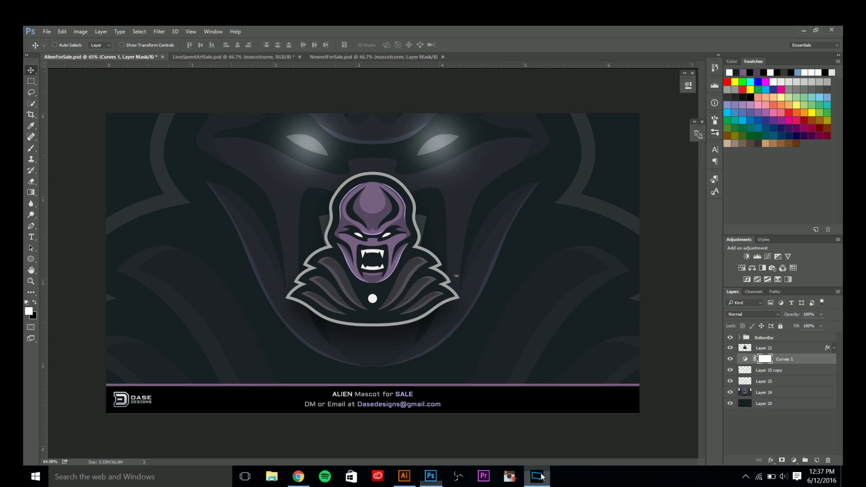
Bend the RGB curve upward with two points to brighten the background.
double_click(745, 360)
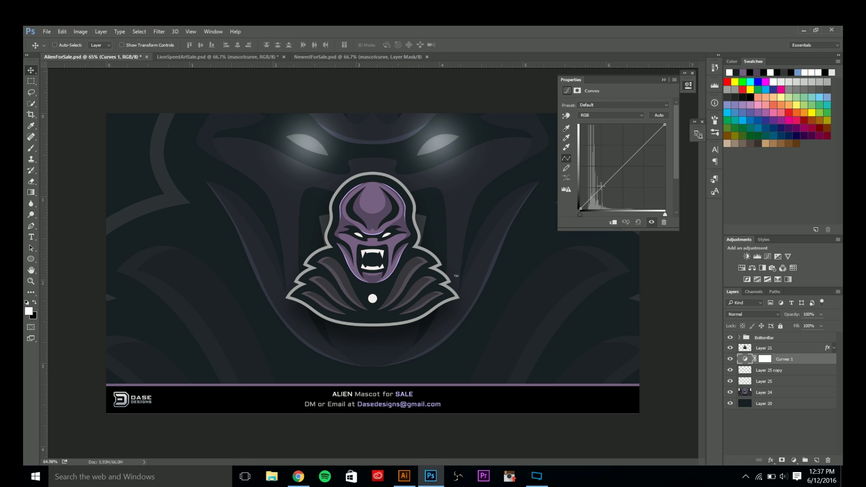
left_click(644, 144)
left_click_drag(600, 187, 601, 176)
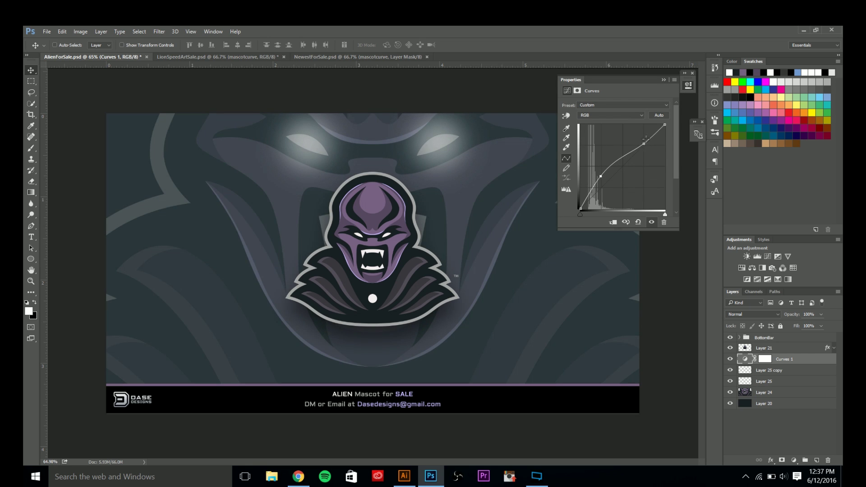
left_click_drag(644, 144, 651, 135)
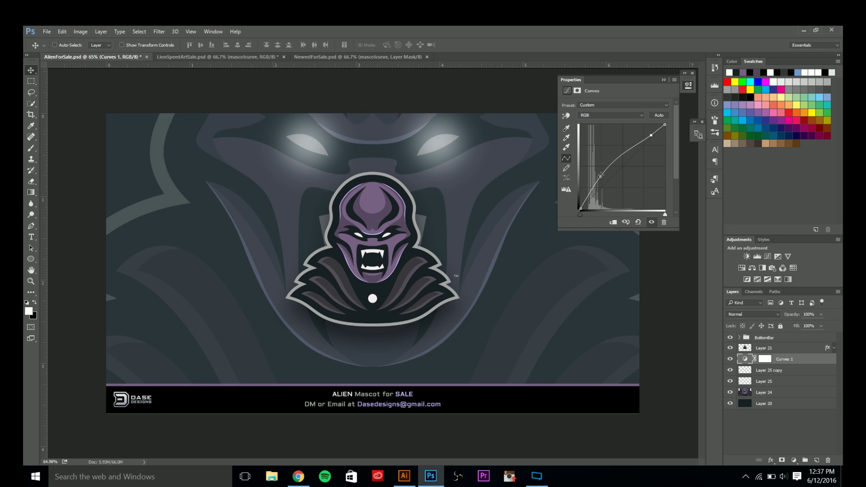
left_click_drag(601, 176, 602, 176)
left_click(731, 359)
left_click(731, 359)
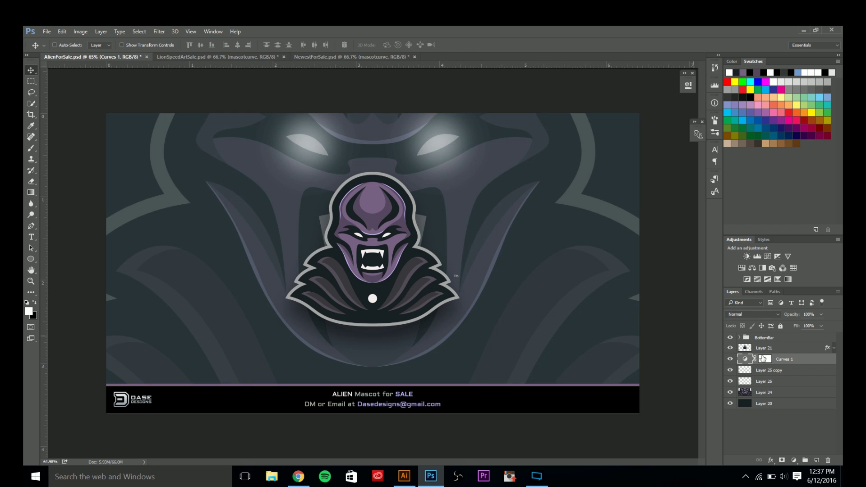
Drag the black input slider right to deepen shadows, then select the background mascot layer.
left_click(542, 478)
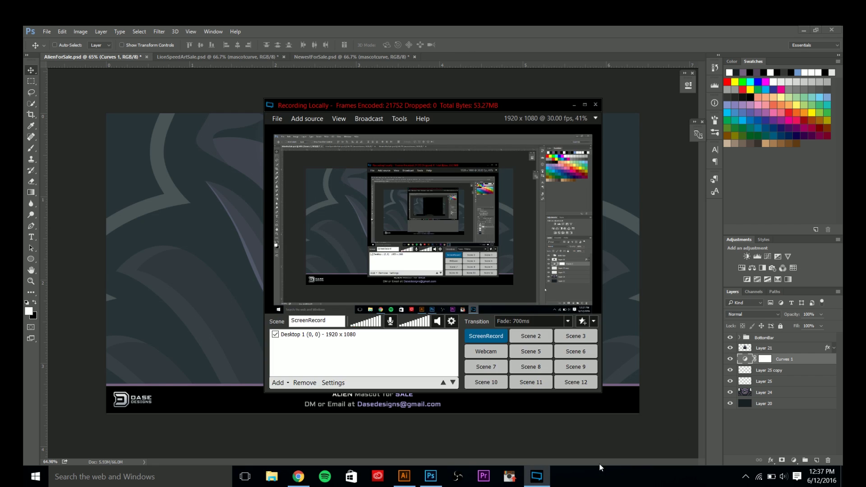
left_click(538, 477)
double_click(745, 359)
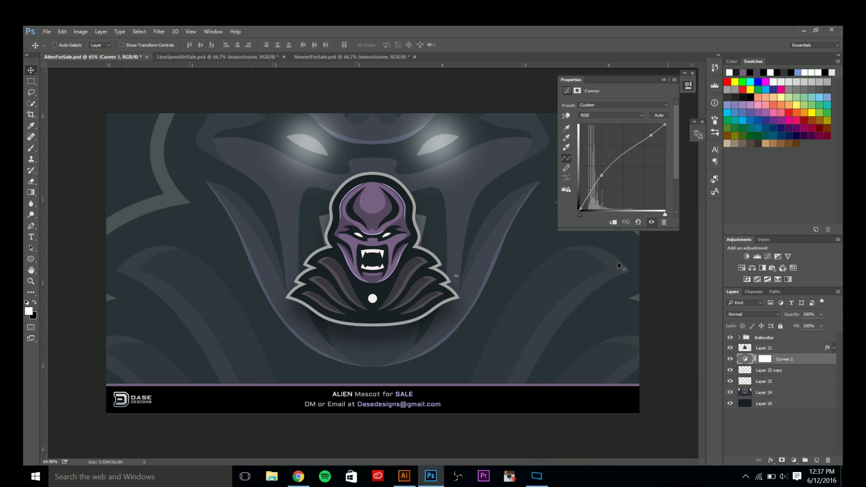
left_click_drag(580, 215, 586, 216)
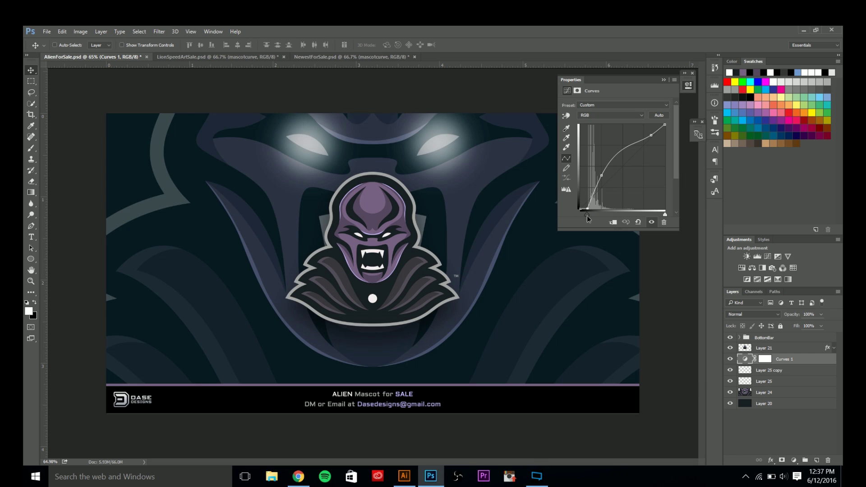
left_click(730, 359)
left_click(730, 359)
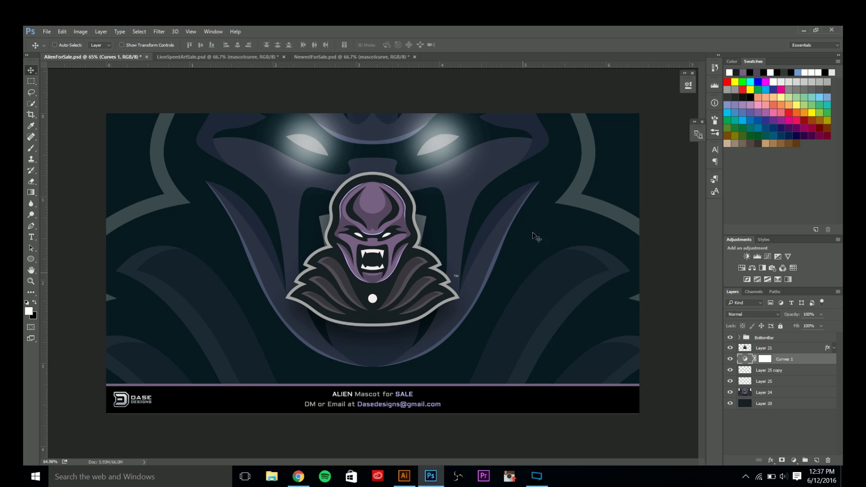
left_click(730, 360)
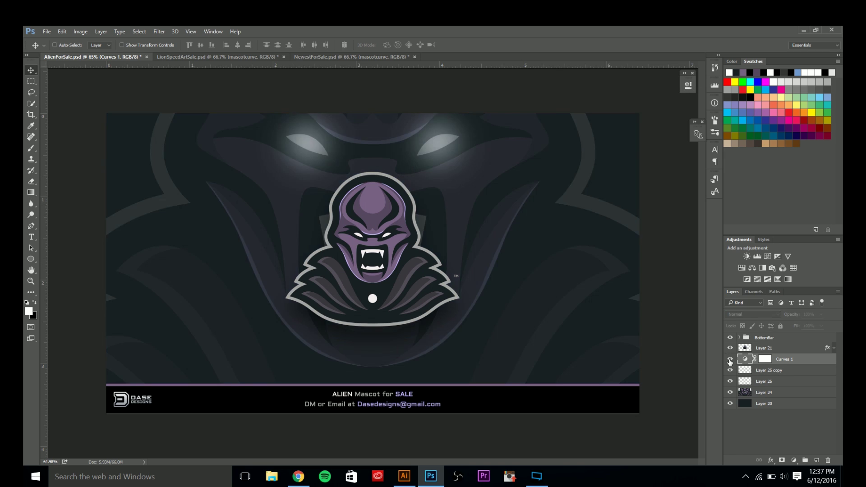
left_click(730, 359)
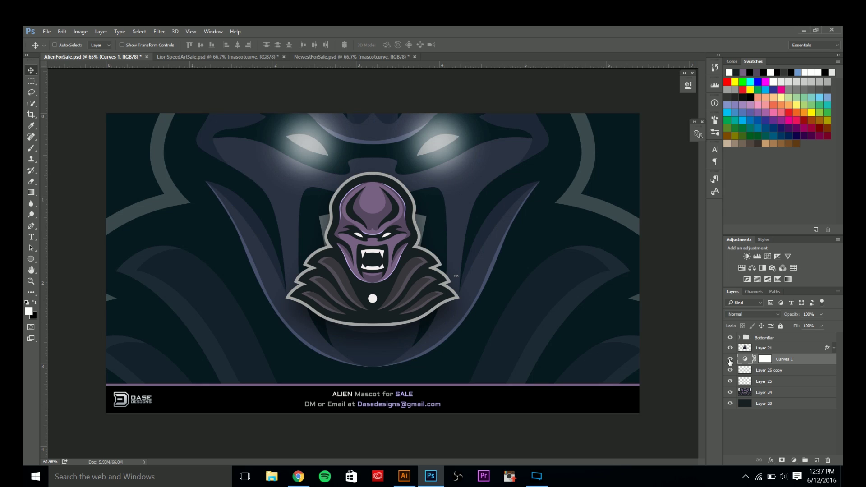
left_click(756, 394)
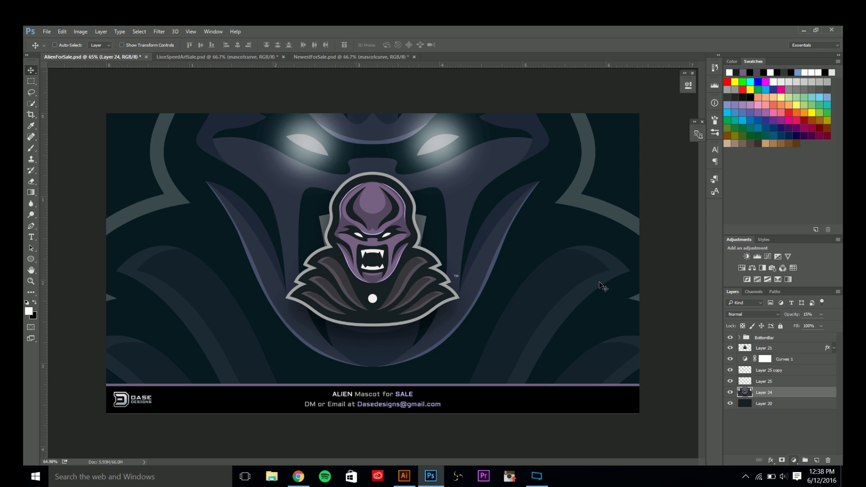
Add a Black & White adjustment layer clipped to the mascot background layer.
left_click(793, 460)
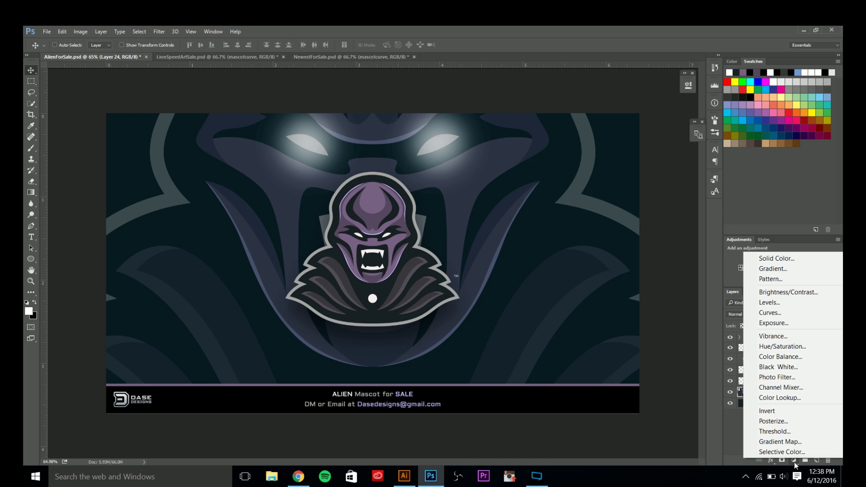
left_click(784, 367)
left_click(684, 89)
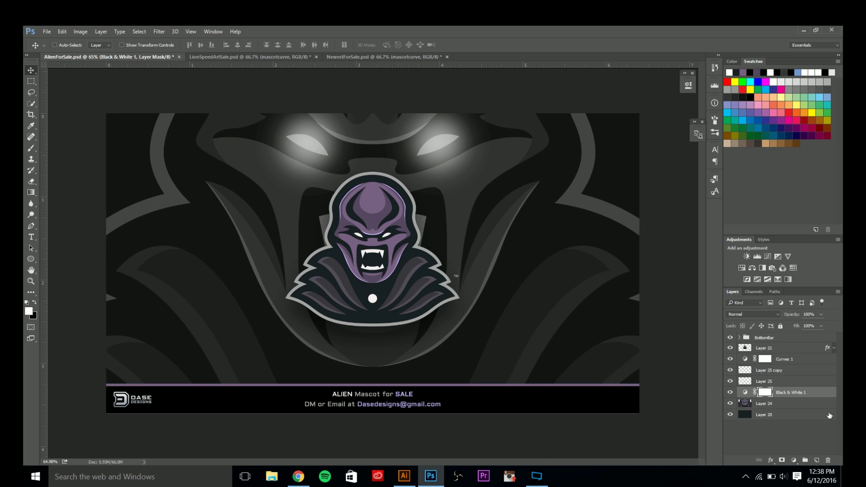
right_click(794, 392)
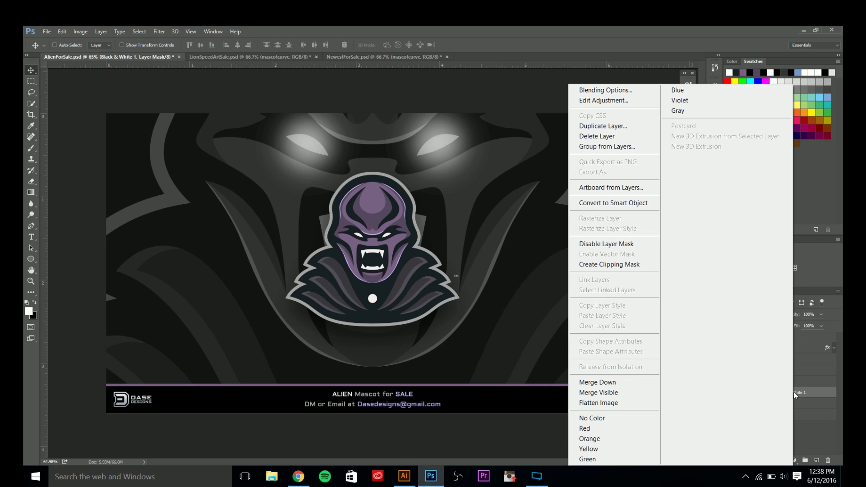
left_click(625, 265)
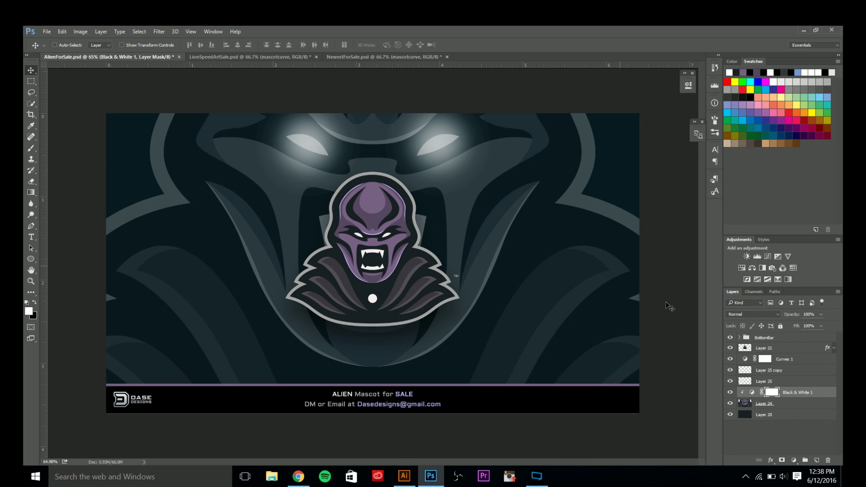
Toggle Black & White 1's visibility, then drag Layer 25 copy, Layer 25 and Black & White 1 down.
left_click(730, 392)
left_click(758, 371, "shift")
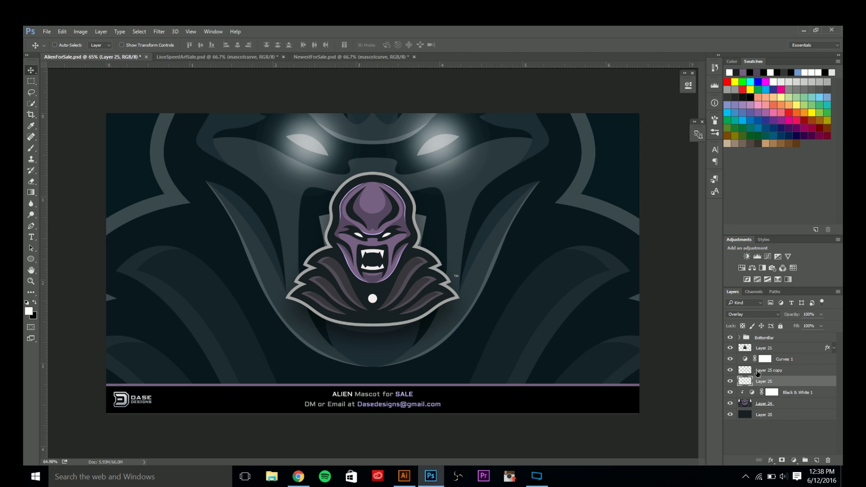
left_click_drag(757, 381, 760, 394)
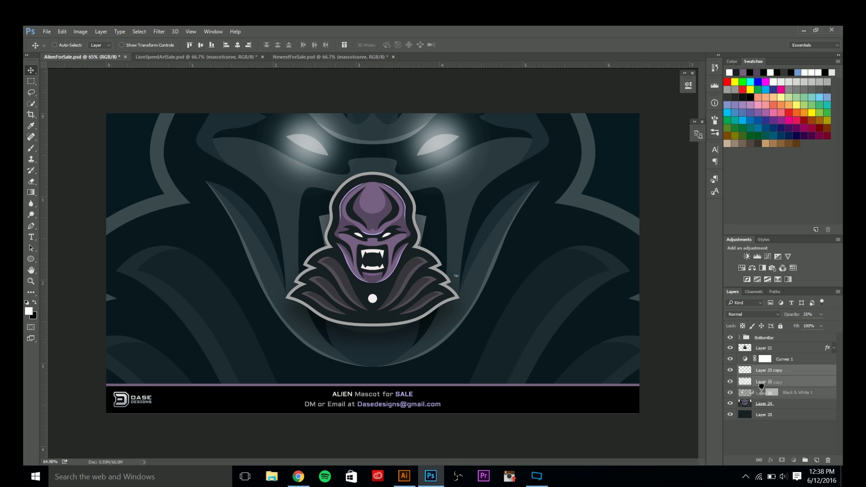
Add an empty layer above Curves 1 and rename the Curves adjustment to MascotCurve.
left_click(787, 361)
key("ctrl+shift+alt+n")
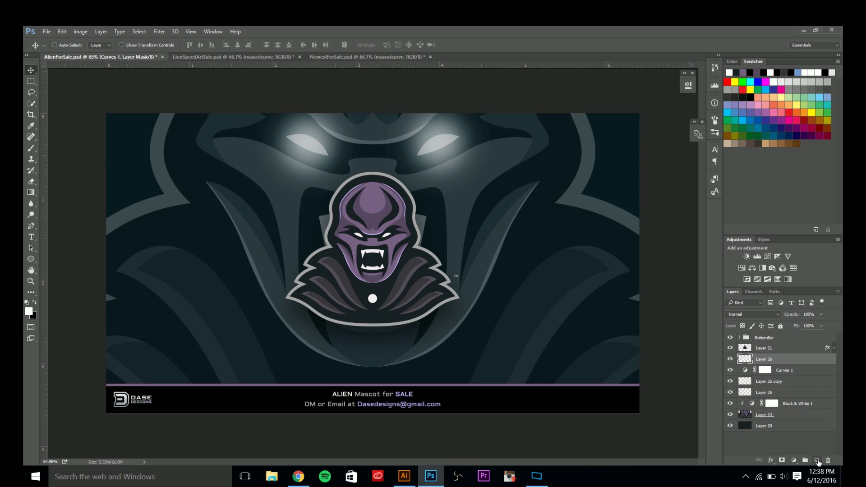
double_click(783, 370)
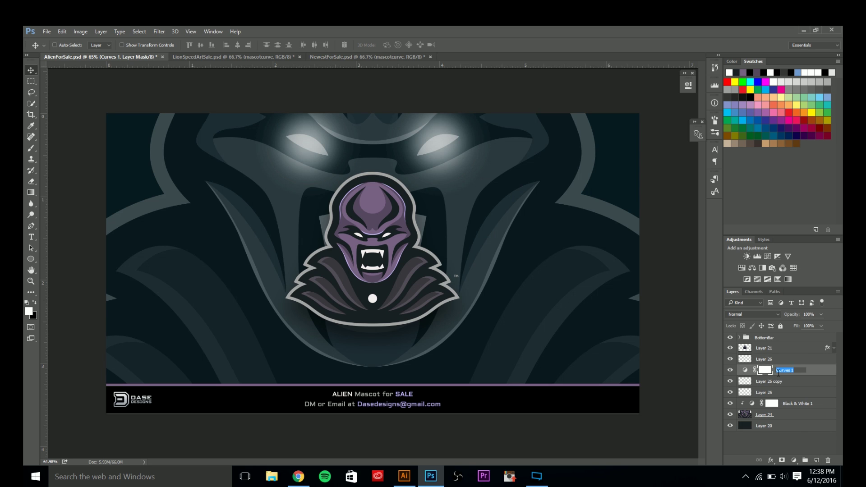
type("MascotCurve")
key("Return")
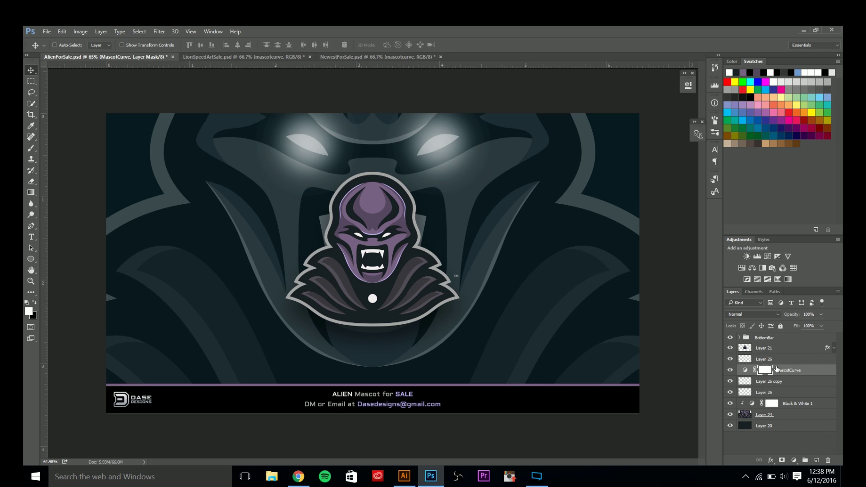
Set up a gradient from sampled purple #776182 to dark teal #181f22 for Layer 26.
left_click(767, 359)
key("g")
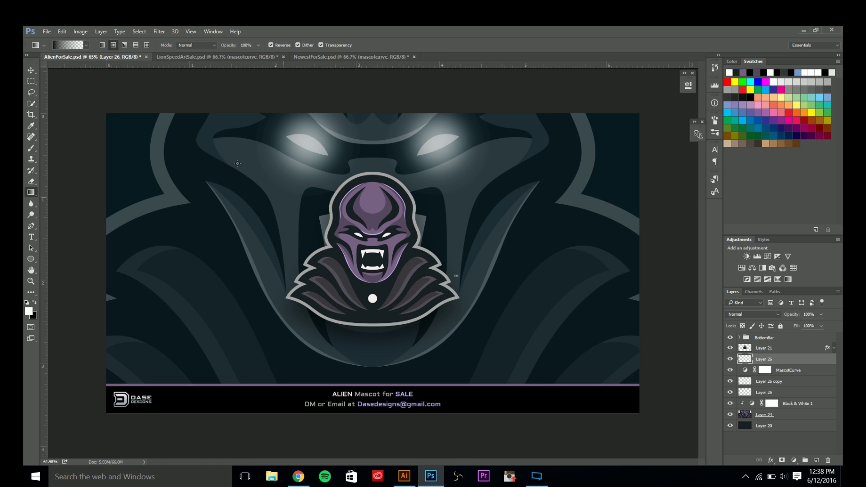
left_click(73, 45)
left_click(224, 190)
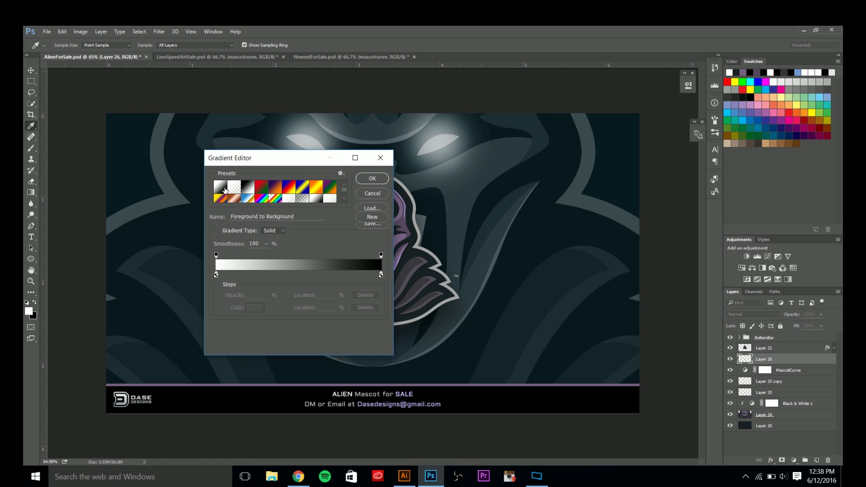
left_click_drag(254, 158, 230, 312)
double_click(192, 429)
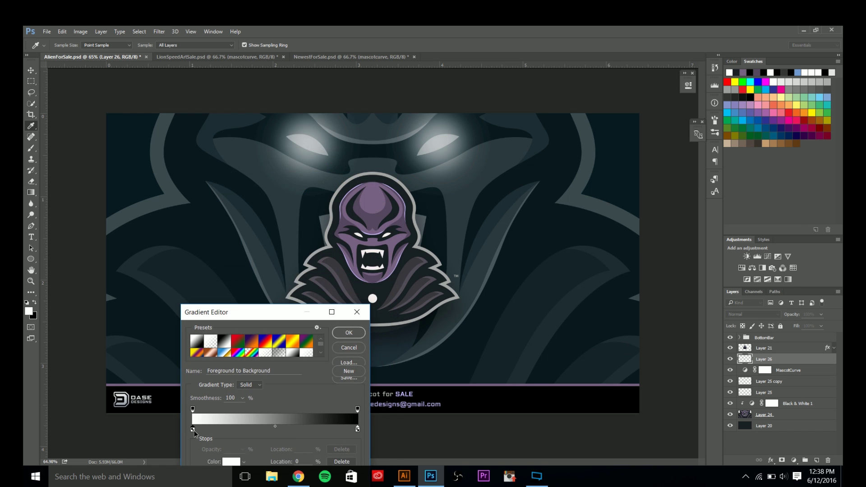
left_click(377, 199)
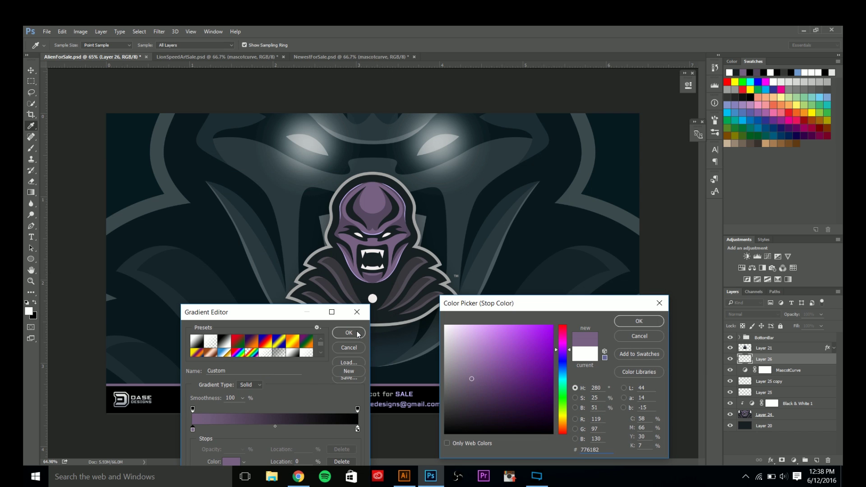
key("Return")
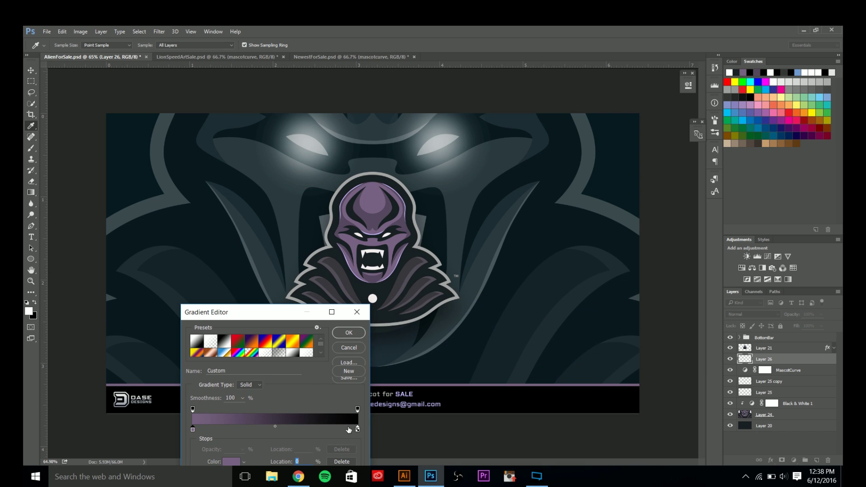
double_click(358, 429)
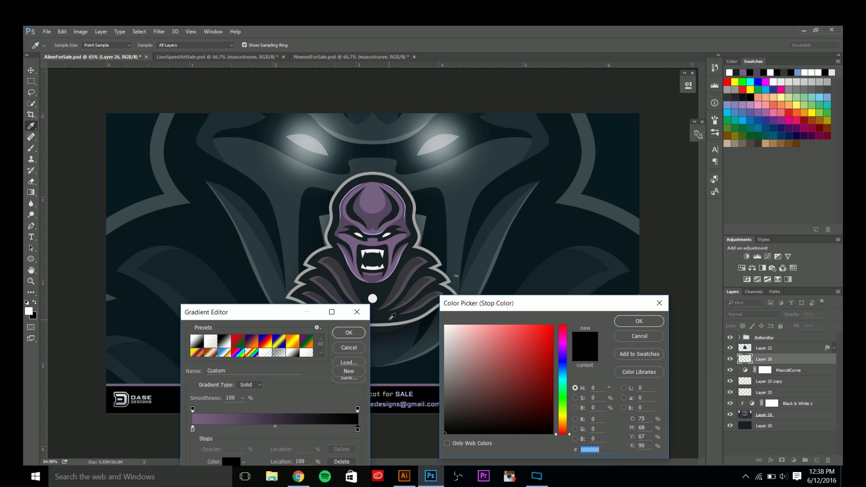
left_click(420, 318)
left_click(627, 325)
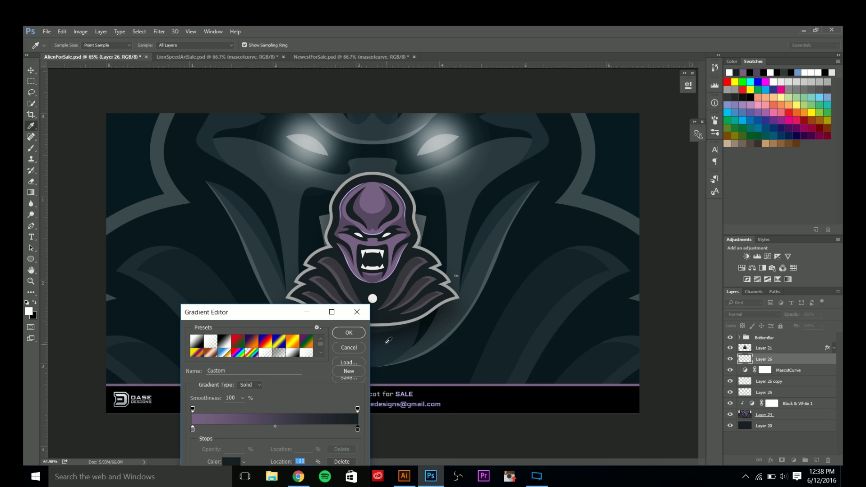
left_click(356, 335)
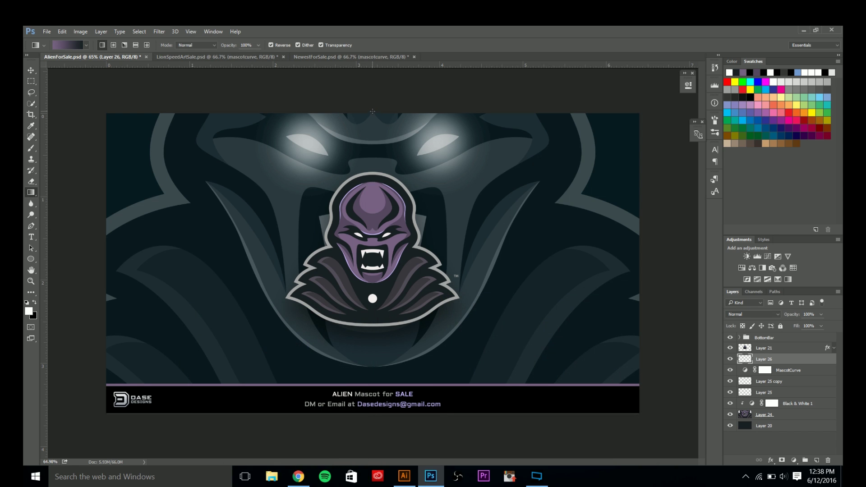
Draw a vertical gradient on Layer 26 and set its opacity to 25%.
left_click_drag(373, 111, 392, 362)
left_click_drag(389, 415, 390, 103)
key("ctrl+z")
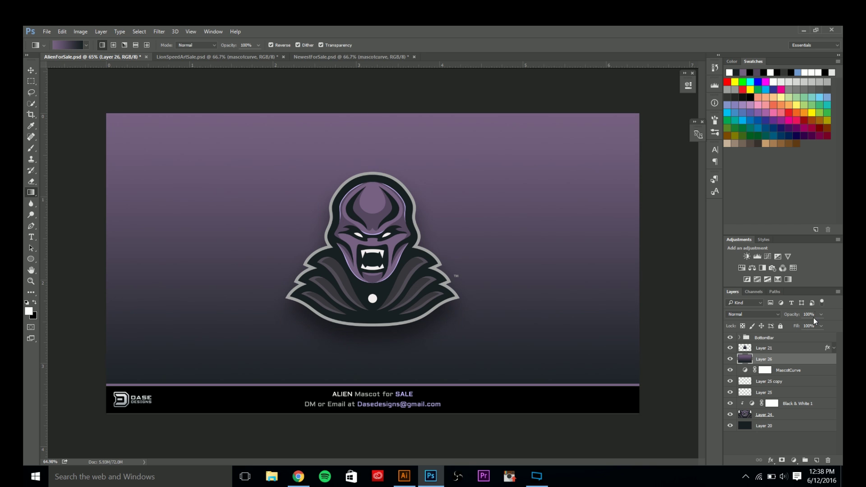
key("Return")
key("Return")
type("12")
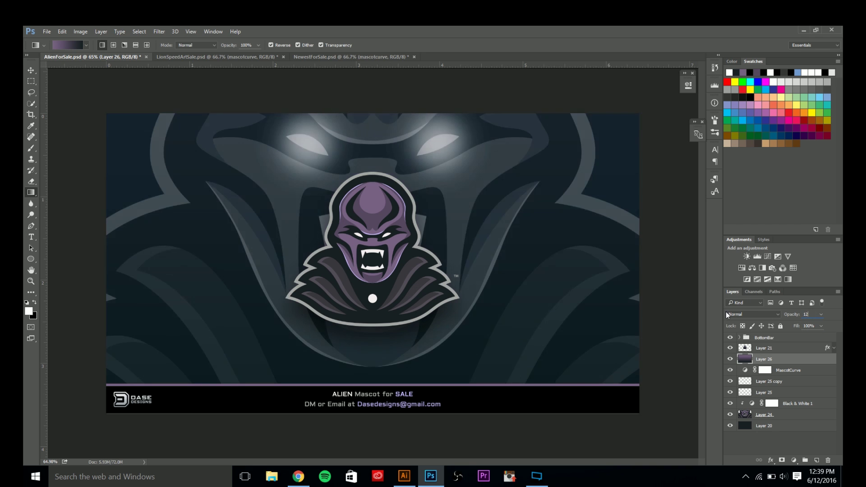
type("5")
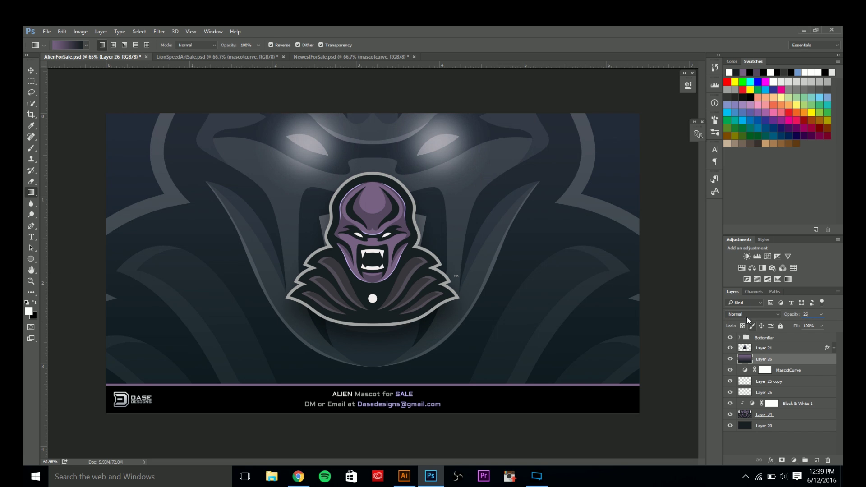
Try Overlay on the gradient layer, keep Normal blending, and add empty Layer 27.
left_click(749, 314)
left_click(741, 399)
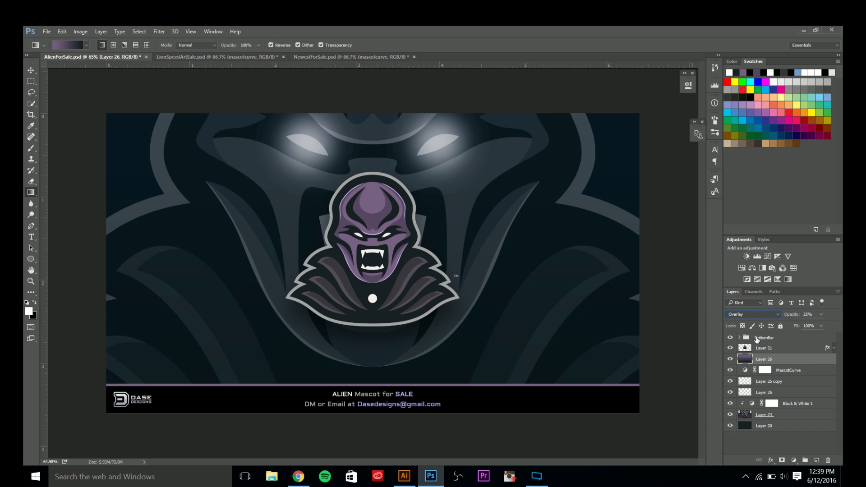
left_click(753, 316)
left_click(749, 320)
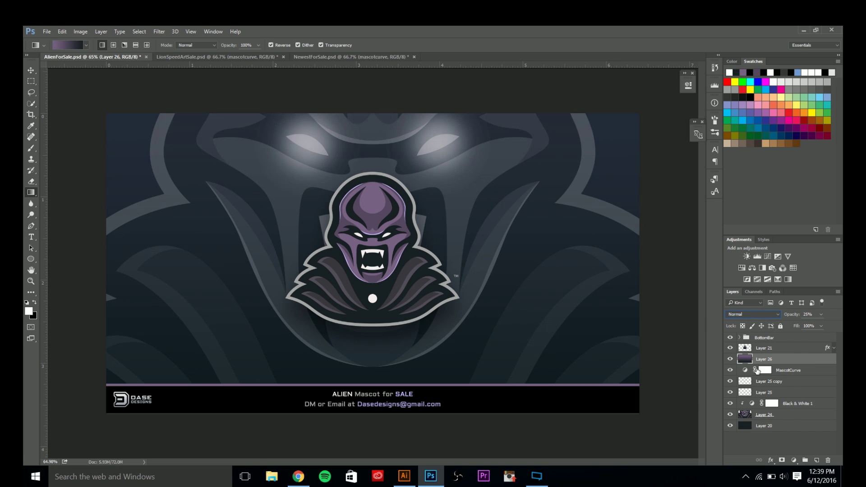
left_click(730, 360)
left_click(731, 359)
left_click(817, 459)
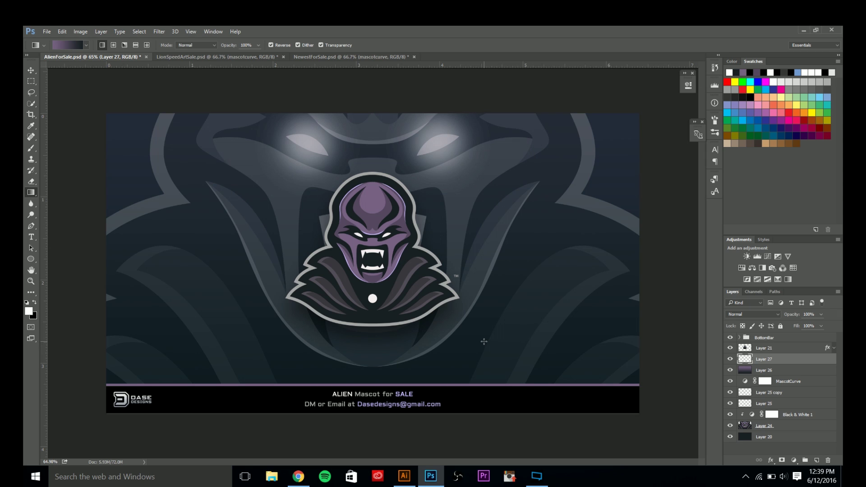
Paint a soft black stroke of about 2246 px across the banner's bottom on Layer 27.
key("b")
left_click(751, 99)
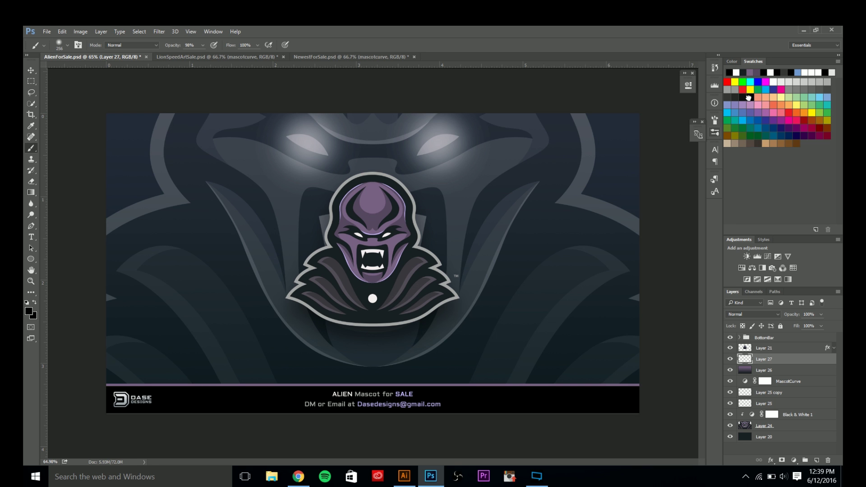
mouse_move(415, 321)
left_mouse_down()
mouse_move(549, 328)
mouse_move(429, 324)
left_mouse_up()
scroll(429, 324, "down", 5)
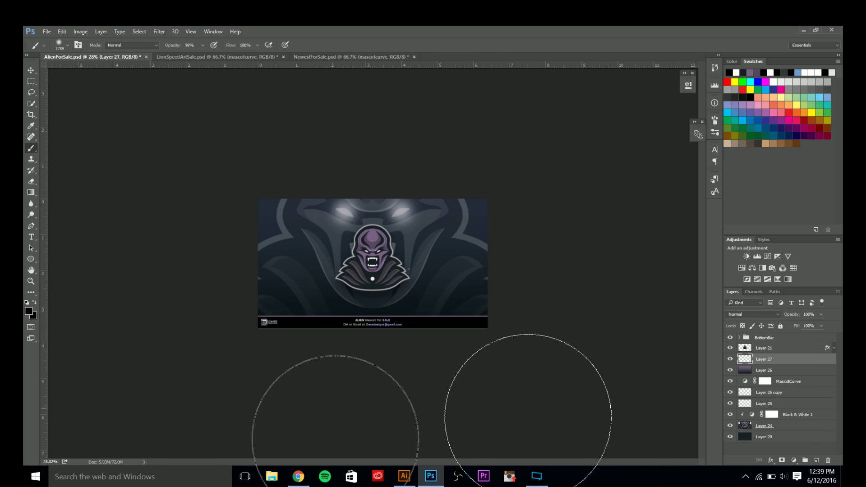
left_click_drag(359, 312, 386, 321)
left_click_drag(340, 373, 182, 426)
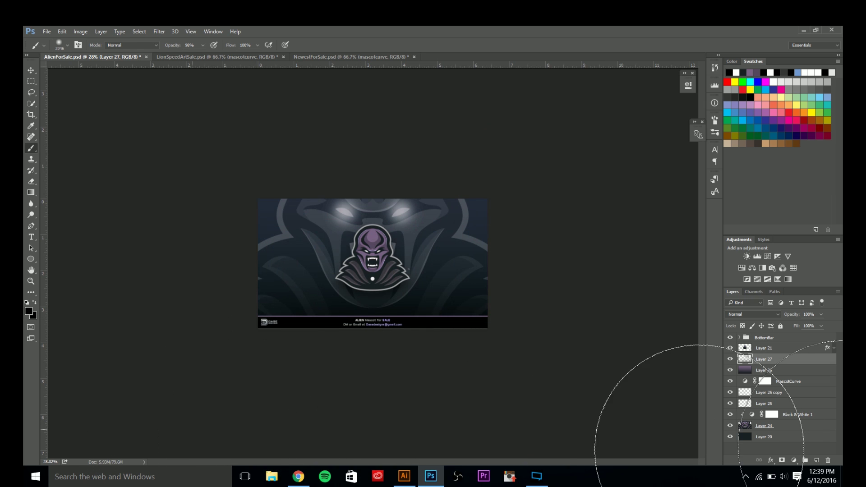
scroll(422, 298, "up", 3)
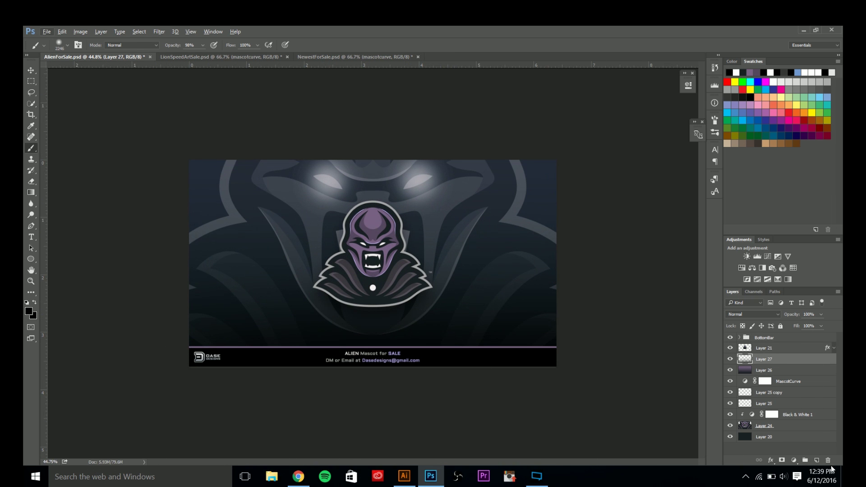
Add Layer 28 and dab soft white near the top of the artwork.
left_click(817, 460)
left_click(775, 81)
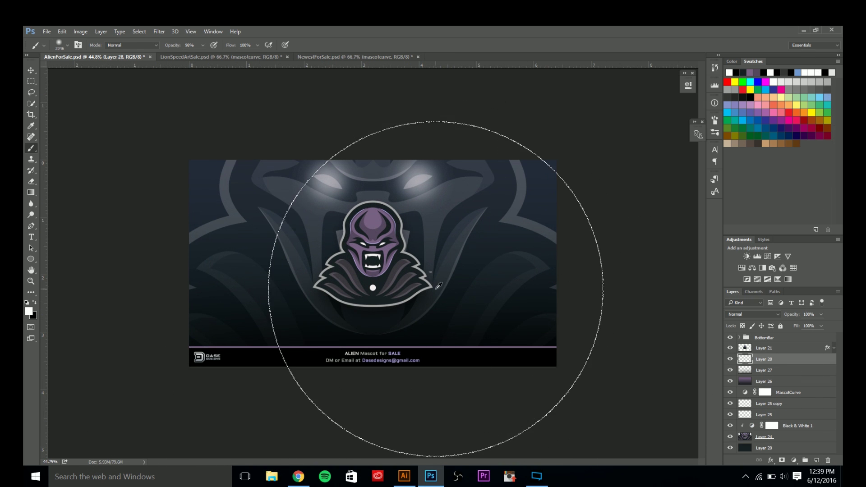
scroll(406, 262, "down", 4)
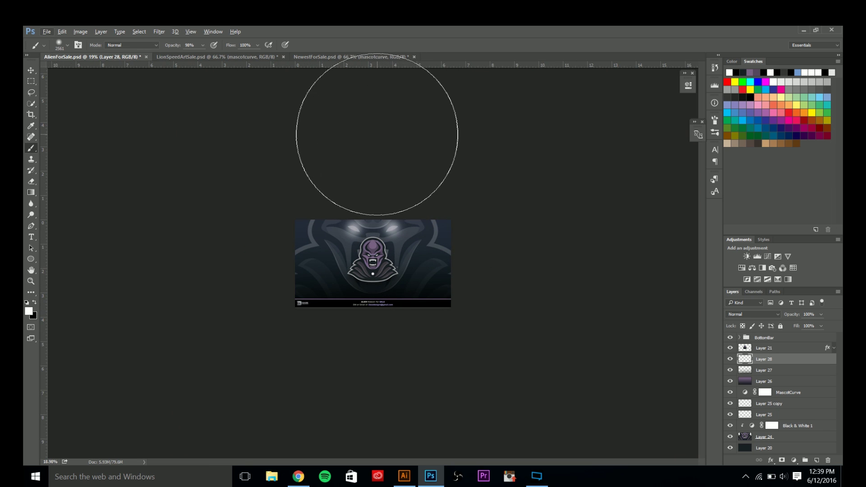
left_click(374, 137)
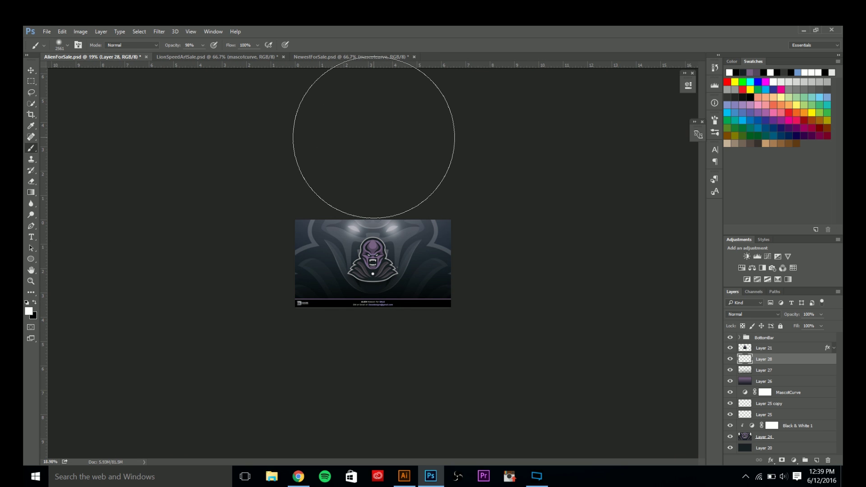
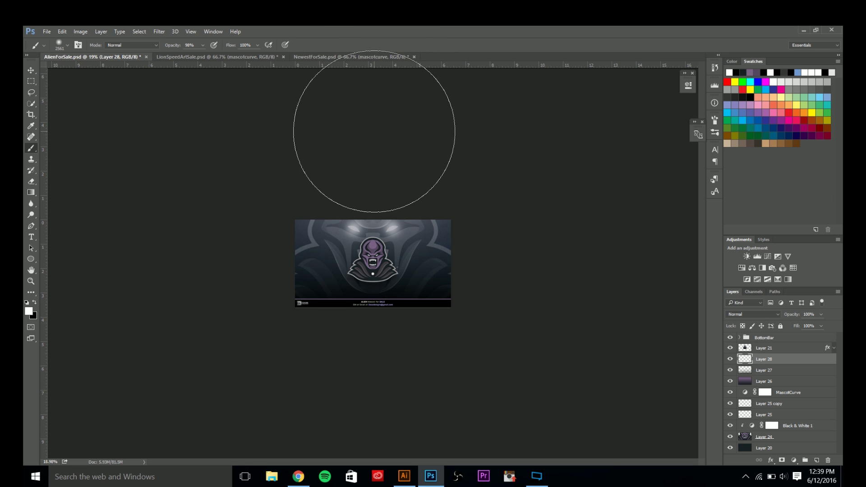
Paint a soft white glow at the top on new Layer 29 and set it to Overlay.
left_click(375, 132)
left_click(375, 132)
key("ctrl+alt+z")
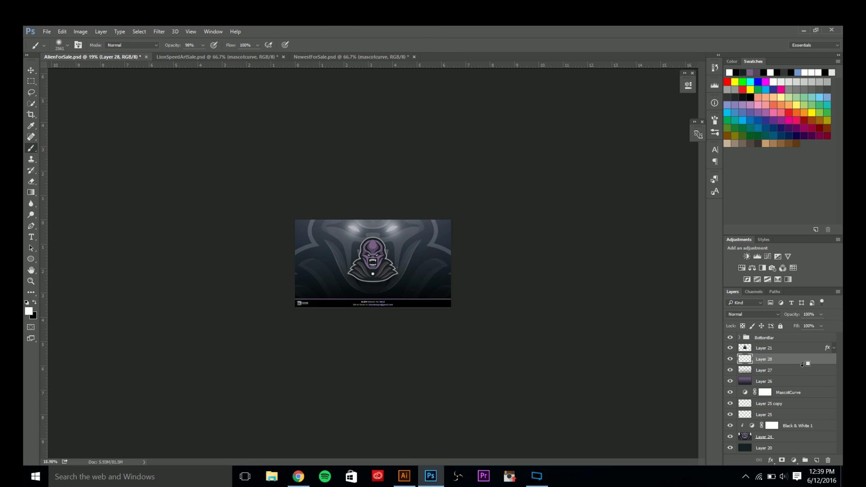
left_click(817, 460)
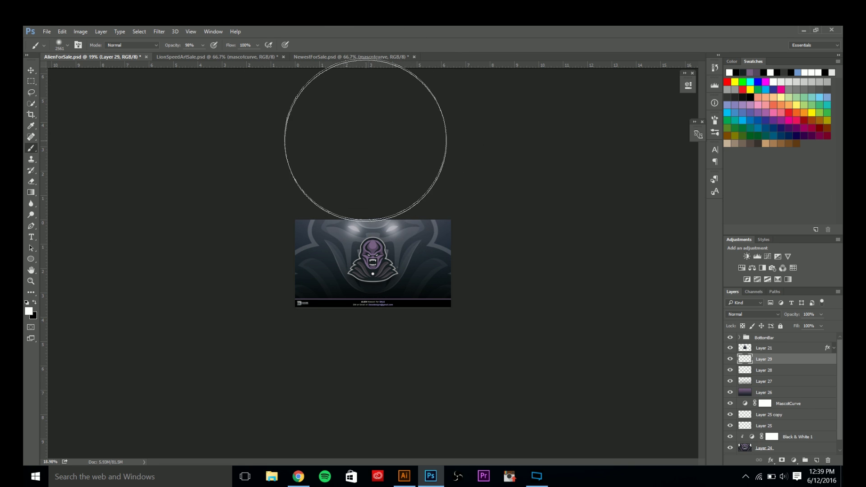
left_click(374, 132)
left_click(752, 314)
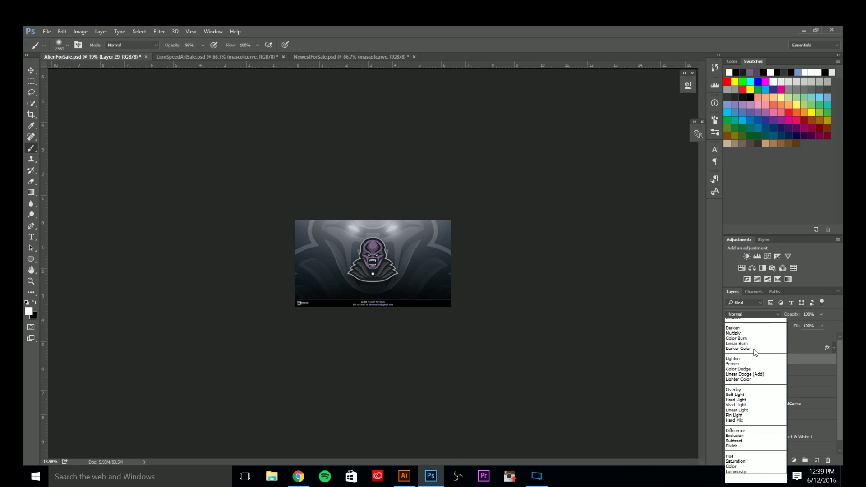
left_click(739, 397)
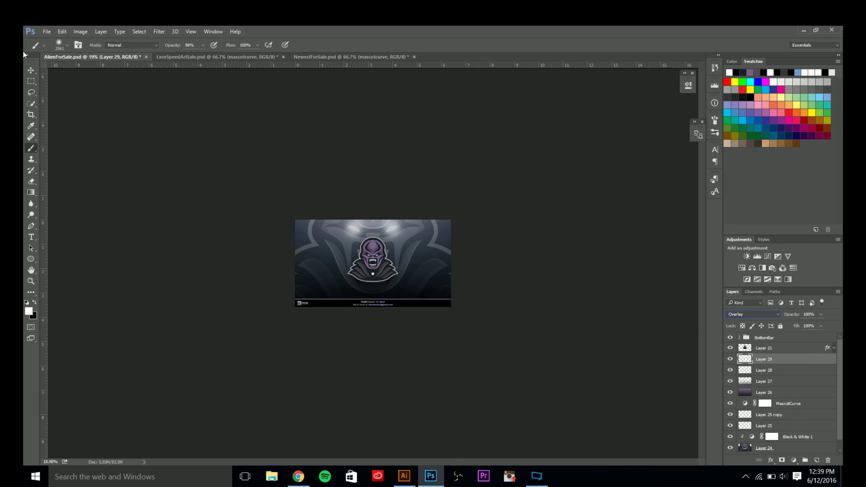
Compare the Overlay glow, then lower Layer 28's opacity to 50%.
key("v")
scroll(298, 233, "up", 3)
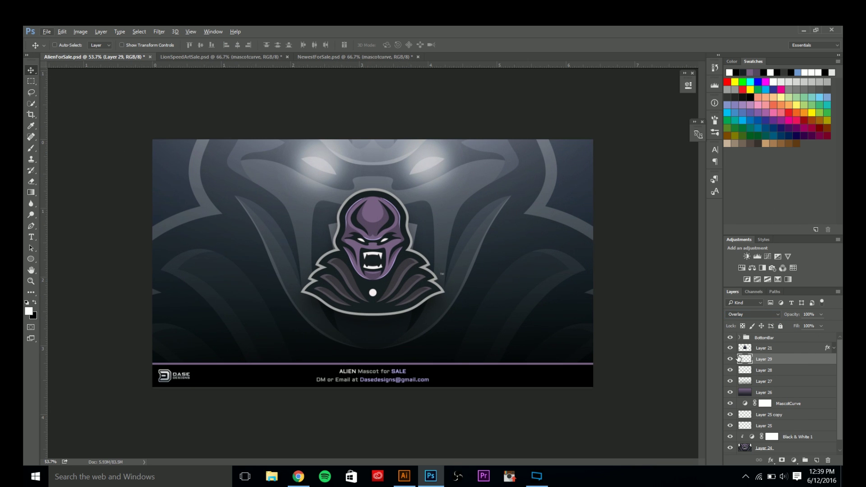
left_click(730, 359)
left_click(730, 359)
left_click(762, 370)
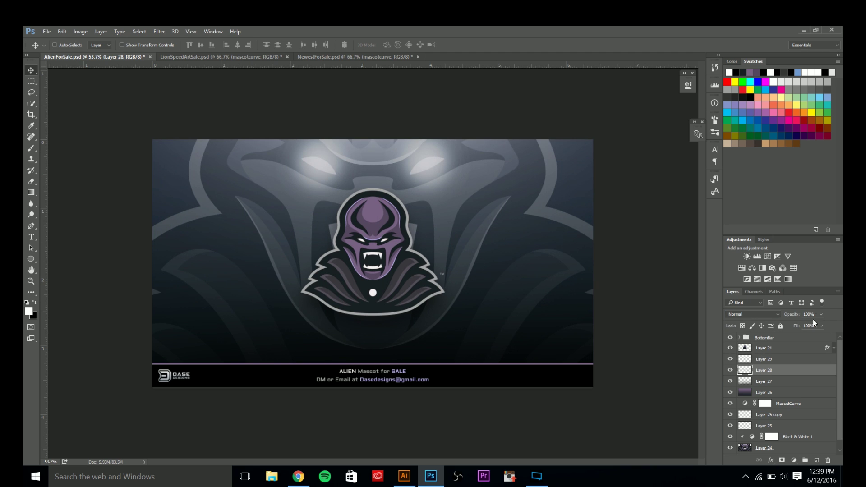
left_click_drag(774, 315, 572, 292)
type("50")
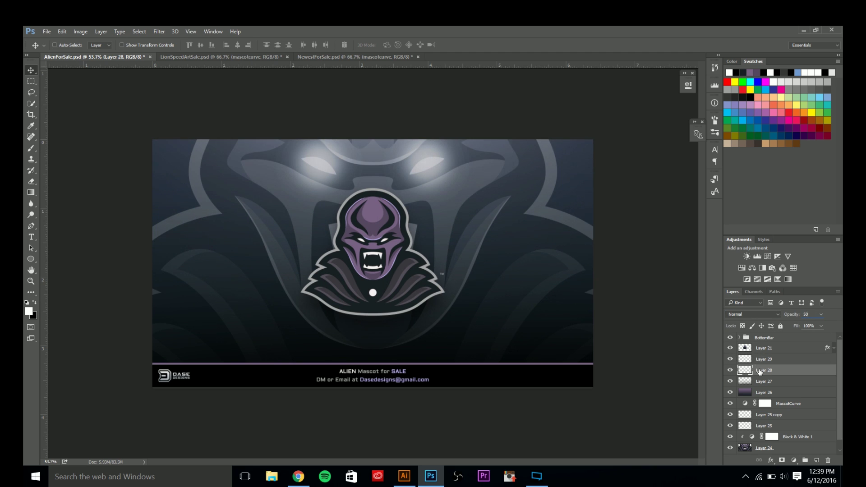
Rename Layer 28 to TopHighlightNormal and Layer 29 to TopHighlightOverlay.
double_click(761, 371)
type("TopHighlightNormal")
key("Return")
double_click(762, 359)
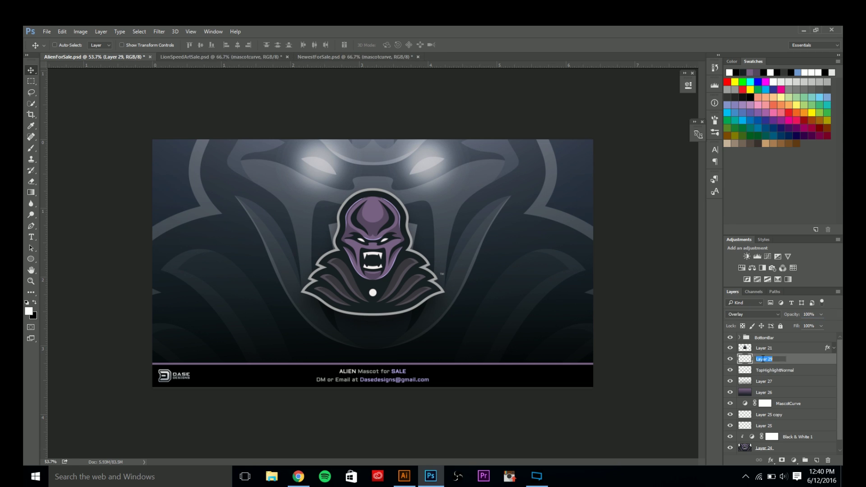
type("TopHighlightOverlay")
key("Return")
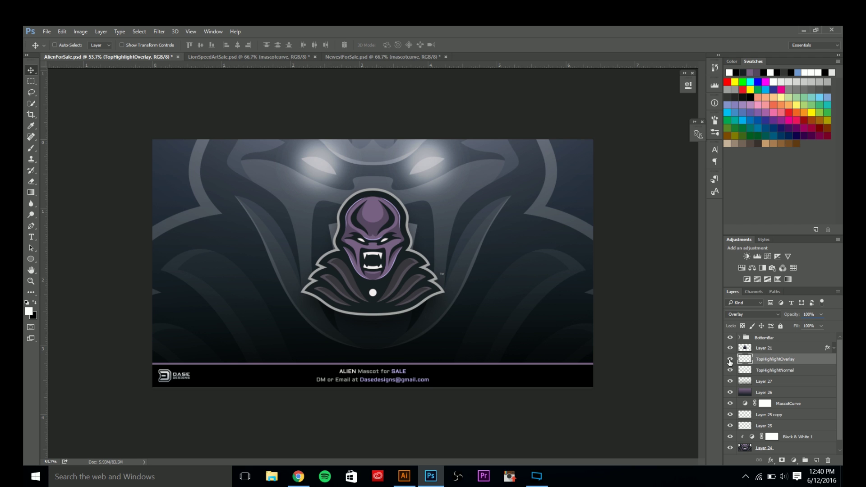
left_click(730, 359)
left_click(730, 359)
Add a new layer and sample the lavender outline colour of the mascot's face.
left_click(816, 460)
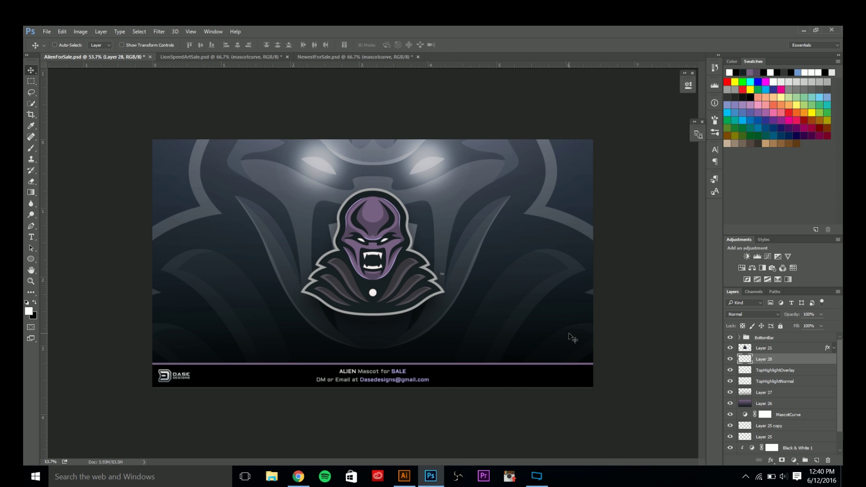
key("i")
key("alt+i")
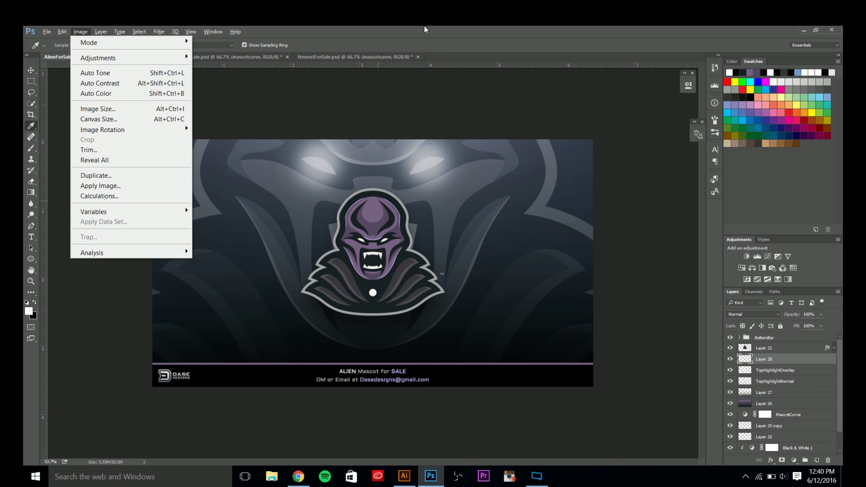
left_click(425, 27)
scroll(373, 238, "up", 4)
scroll(376, 237, "up", 4)
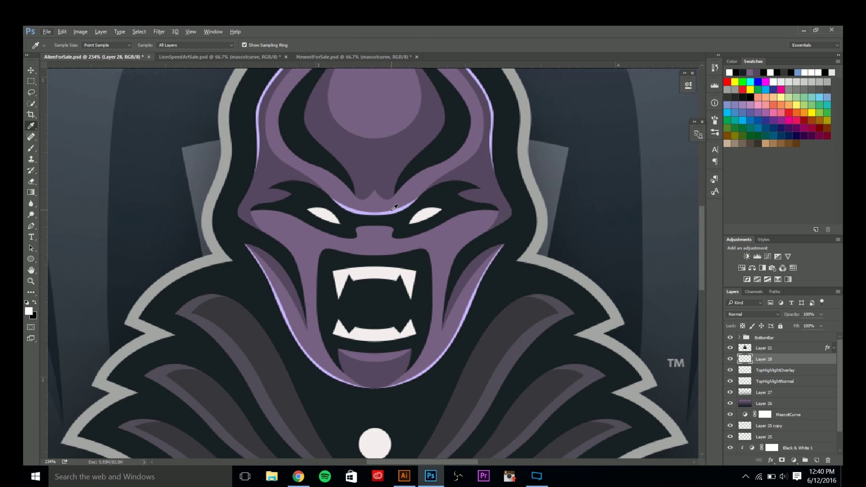
left_click(393, 209)
scroll(384, 214, "down", 8)
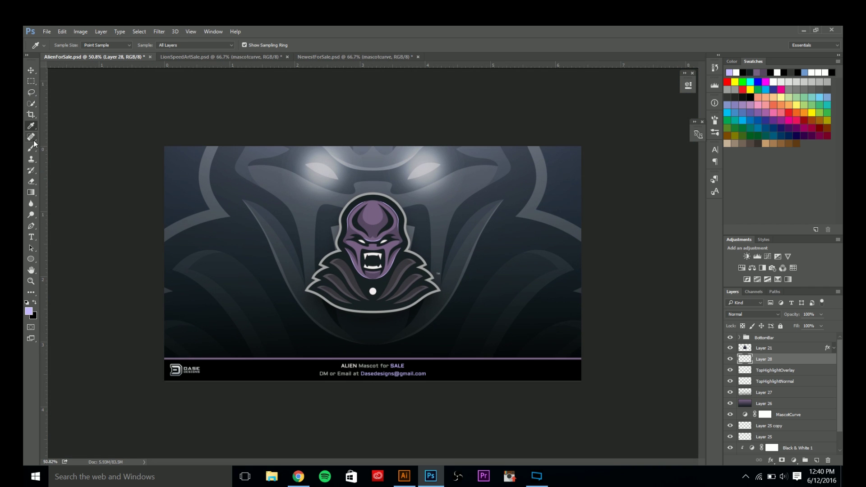
left_click(31, 148)
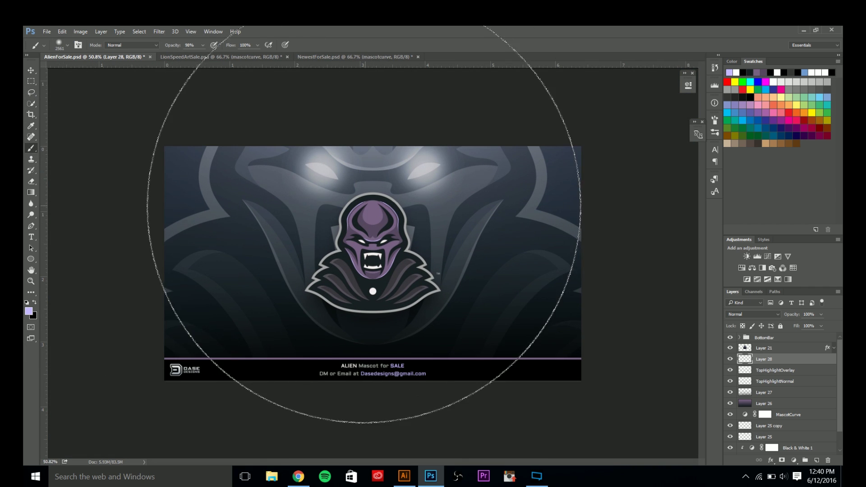
scroll(364, 225, "down", 3)
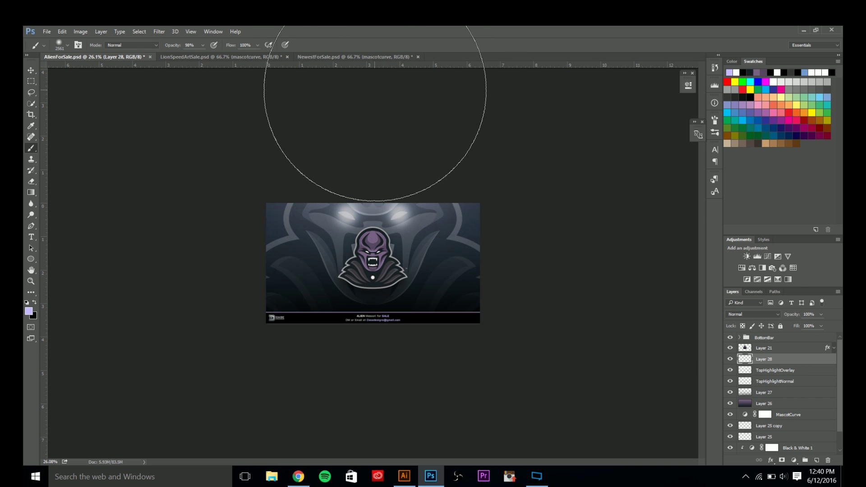
Reselect empty Layer 28 and paint a large soft lavender glow across the top.
key("v")
left_click(386, 210)
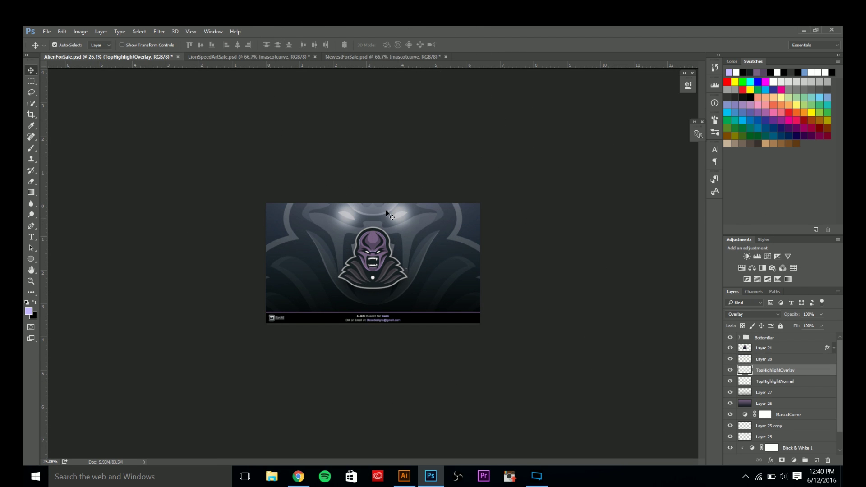
left_click(766, 359)
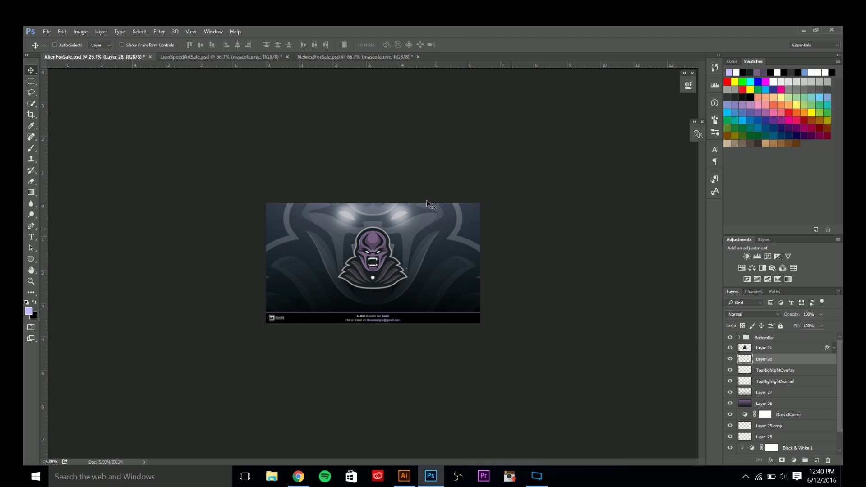
left_click(401, 229, "ctrl")
left_click(750, 360)
key("b")
left_click_drag(370, 232, 403, 234)
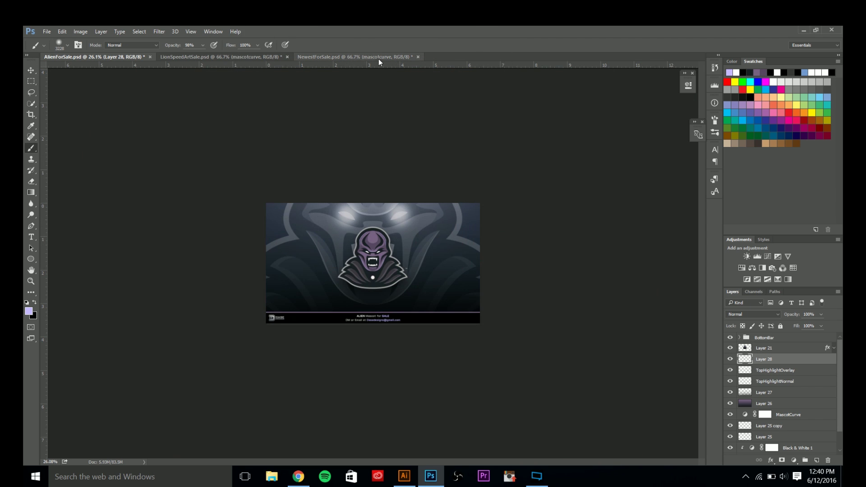
scroll(373, 81, "down", 1)
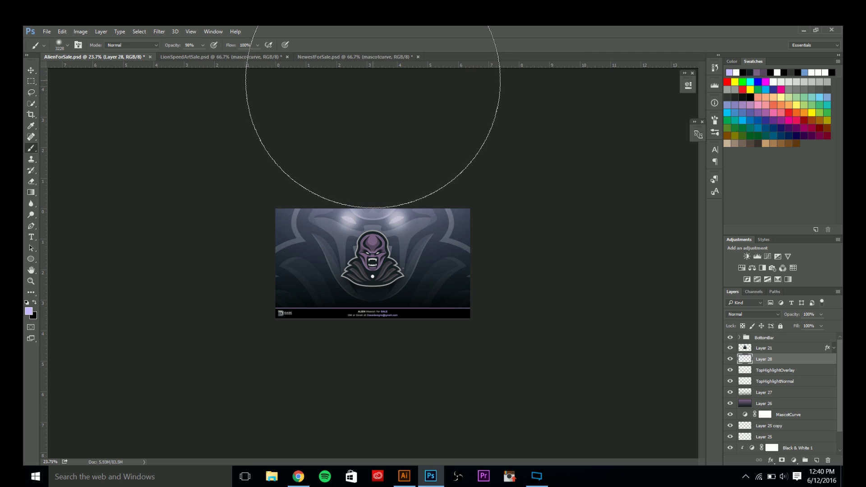
scroll(372, 80, "up", 9)
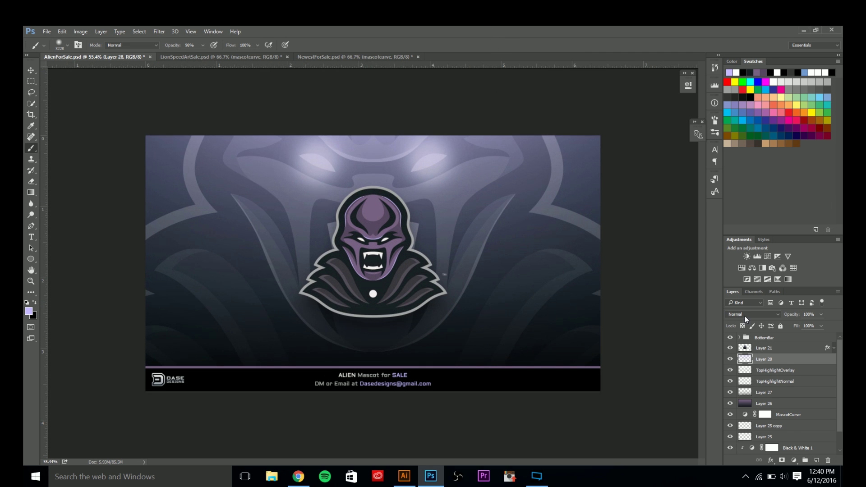
Set Layer 28 to Overlay blending and add an empty layer above it.
left_click(745, 315)
left_click(736, 402)
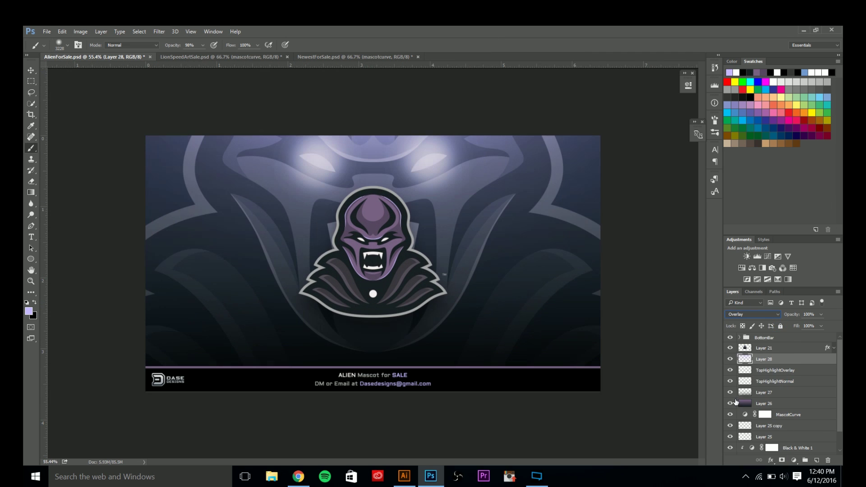
left_click(730, 359)
left_click(730, 360)
left_click(817, 460)
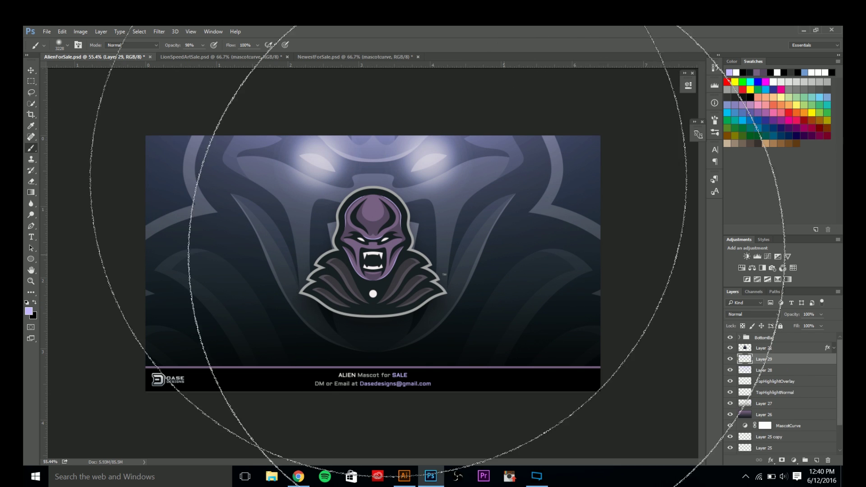
Set up a black-to-transparent gradient from the Foreground to Transparent preset.
key("g")
left_click(66, 45)
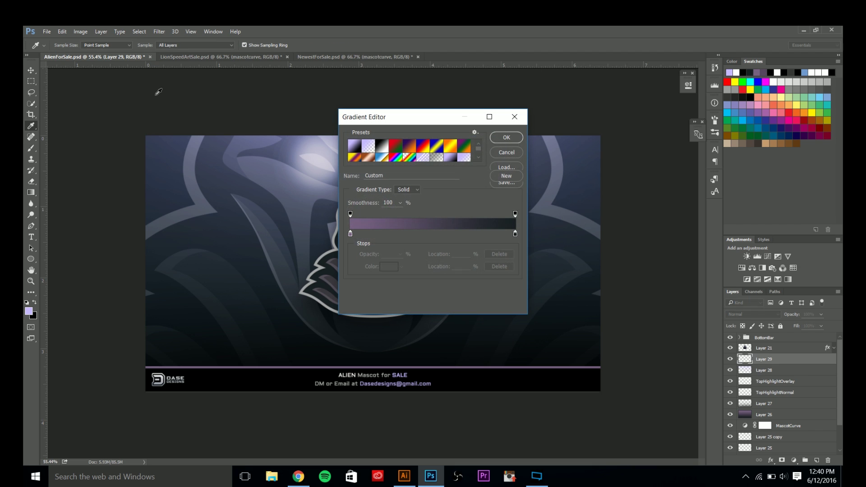
left_click(367, 147)
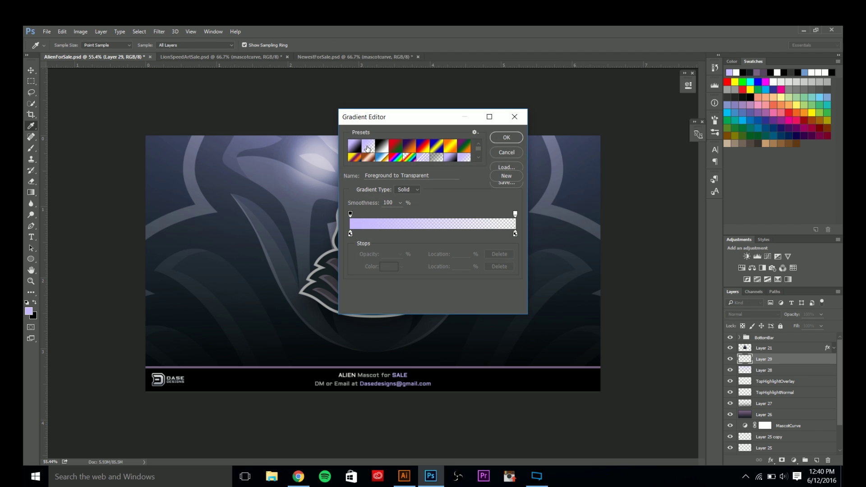
left_click(516, 234)
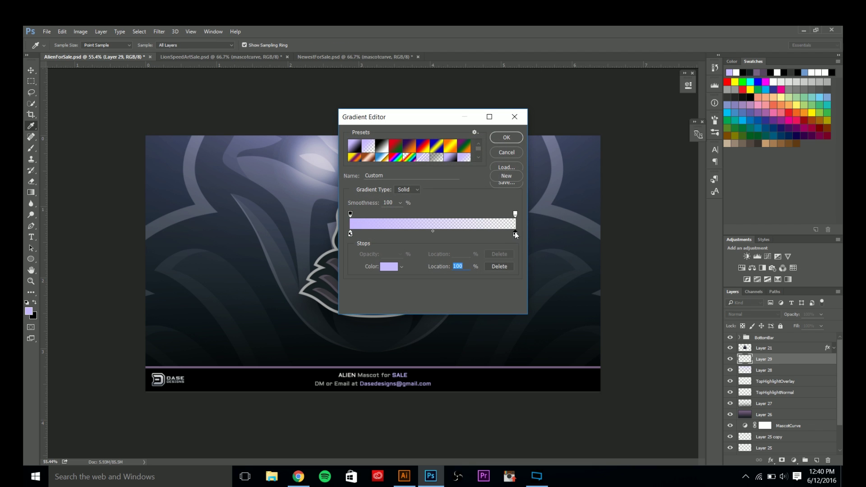
left_click(515, 213)
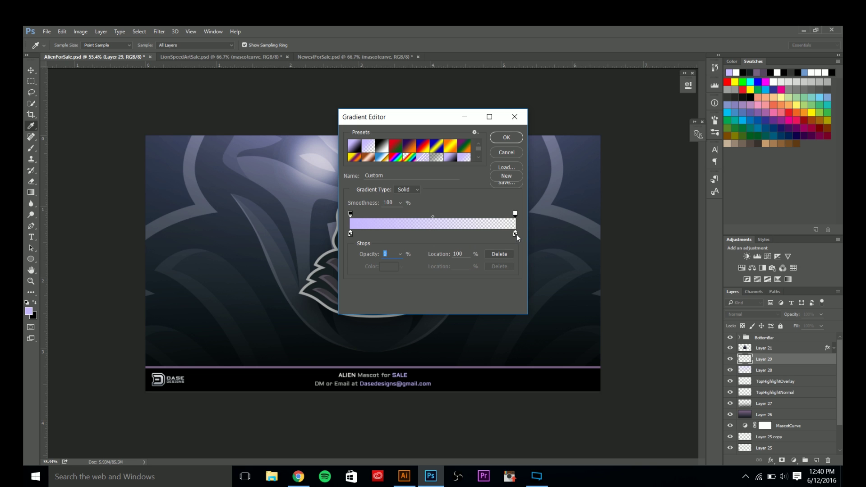
double_click(516, 234)
left_click_drag(535, 387, 553, 434)
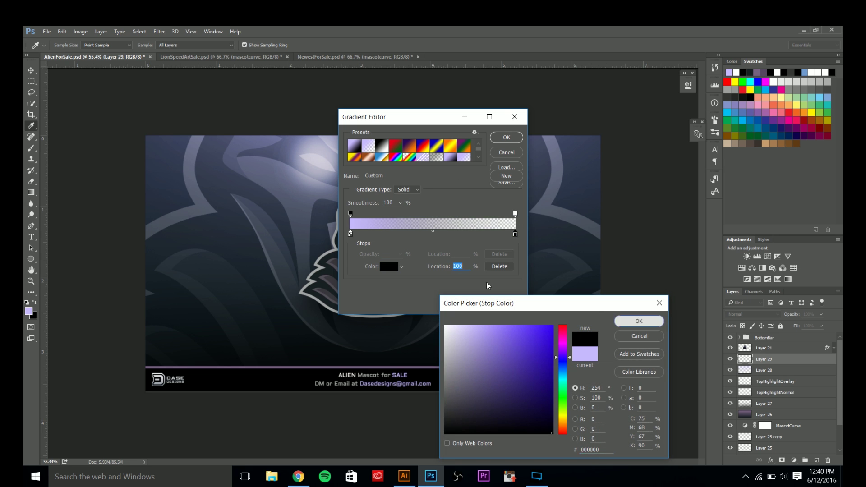
double_click(350, 234)
left_click_drag(529, 378, 553, 434)
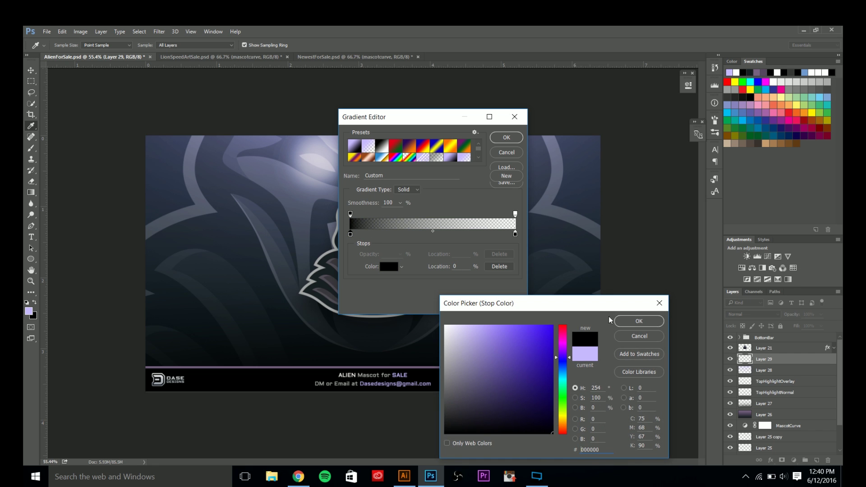
left_click(627, 321)
left_click(506, 137)
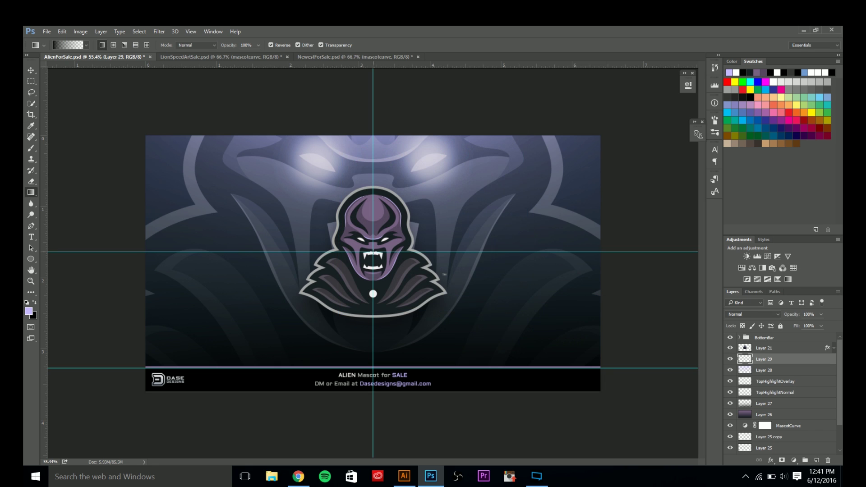
Darken the background with a gradient from the mascot's mouth toward the lower right; hide guides.
left_click_drag(372, 252, 589, 397)
key("ctrl+z")
left_click_drag(376, 254, 603, 391)
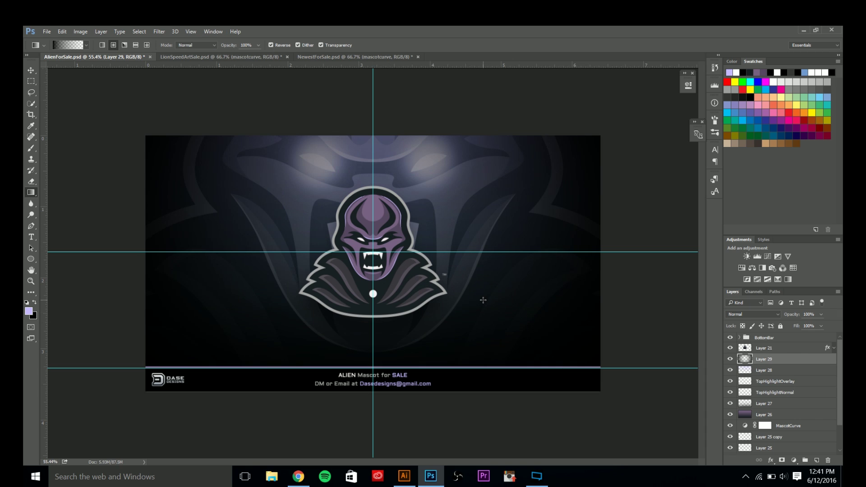
key("ctrl+semicolon")
Pick a soft 0%-hardness Eraser enlarged to about 2730 px.
scroll(395, 247, "down", 3)
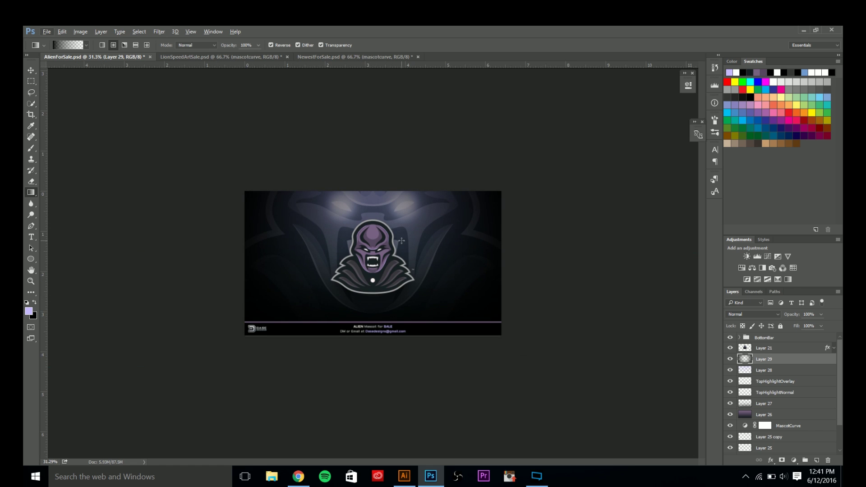
key("alt+e")
key("Escape")
key("b")
scroll(396, 155, "down", 2)
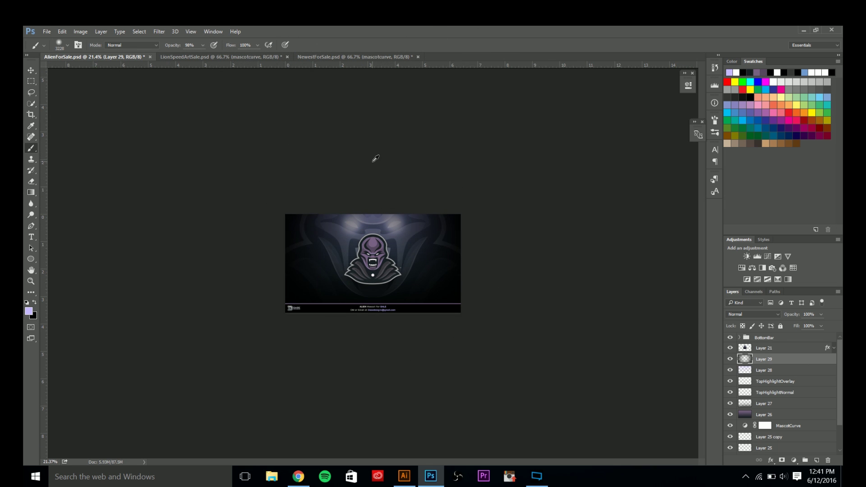
scroll(375, 158, "down", 1)
key("e")
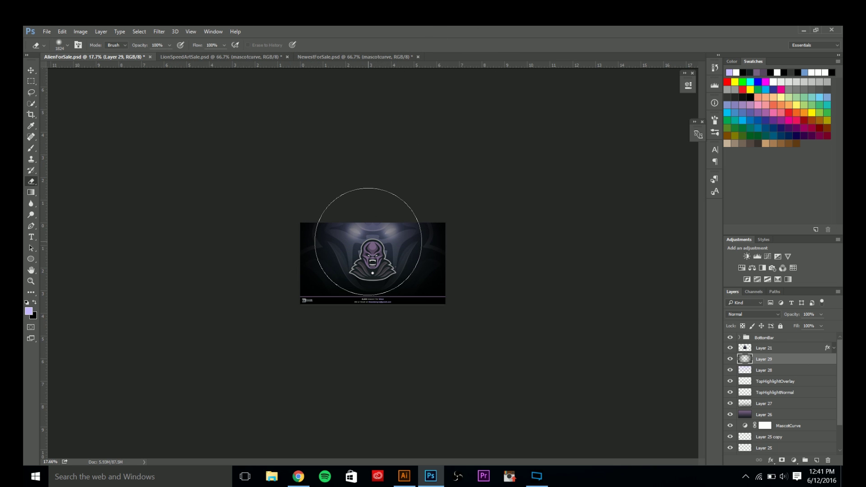
key("bracketright")
key("bracketright")
key("bracketright")
key("bracketright")
key("bracketright")
key("bracketright")
key("bracketright")
key("bracketright")
key("bracketright")
key("bracketright")
key("bracketright")
key("bracketright")
key("bracketright")
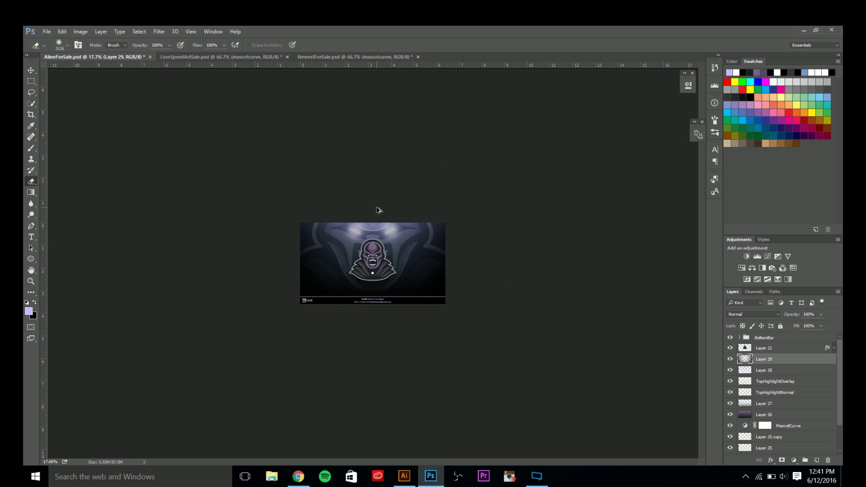
left_click_drag(385, 234, 334, 236)
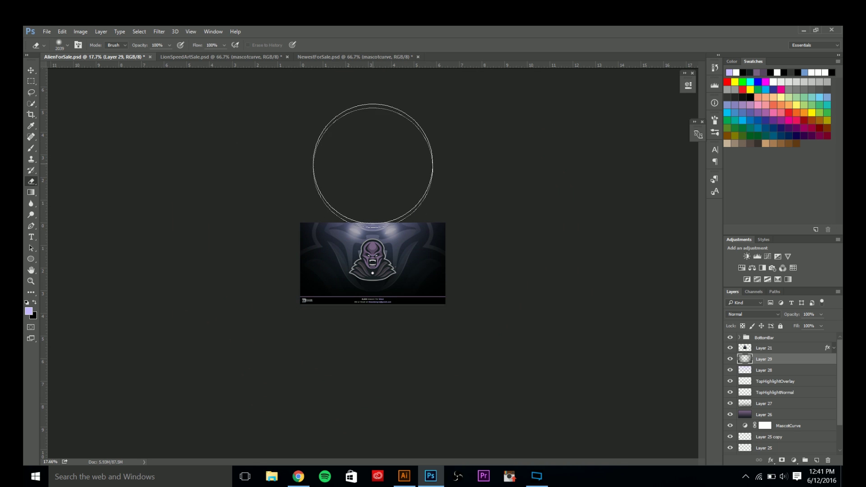
key("ctrl+plus")
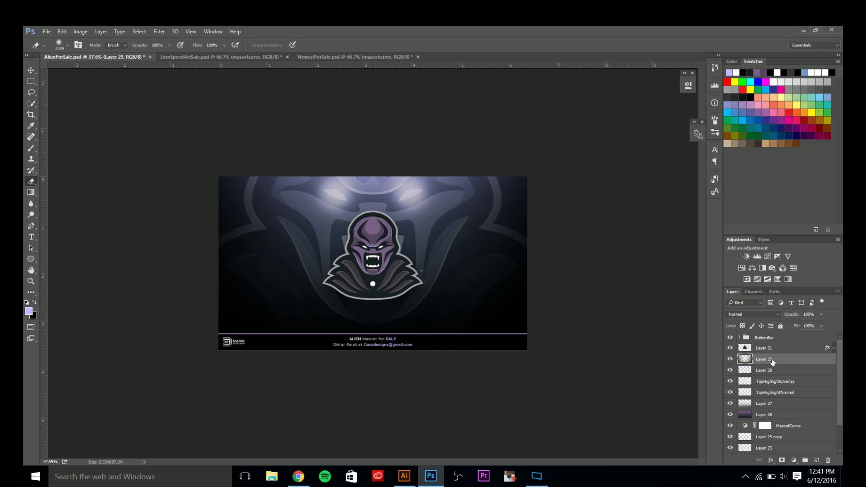
Duplicate Layer 29, test Overlay on the copy, and revert it to Normal in place.
key("ctrl+j")
left_click(758, 315)
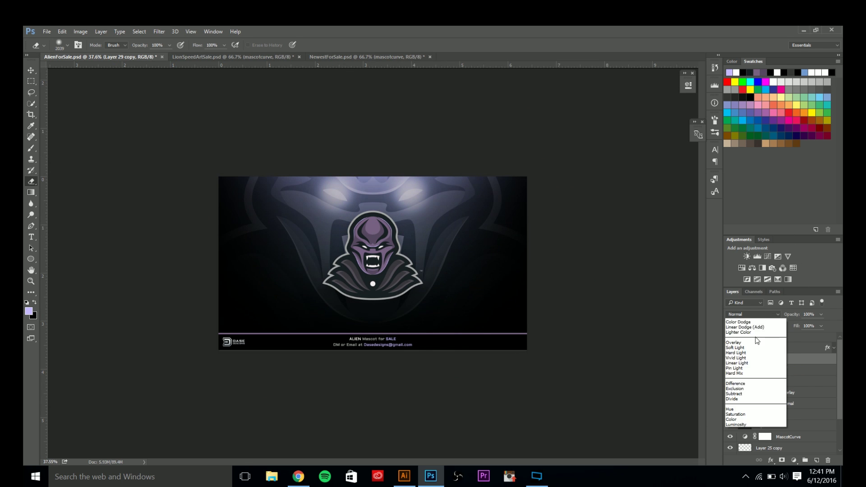
left_click(750, 343)
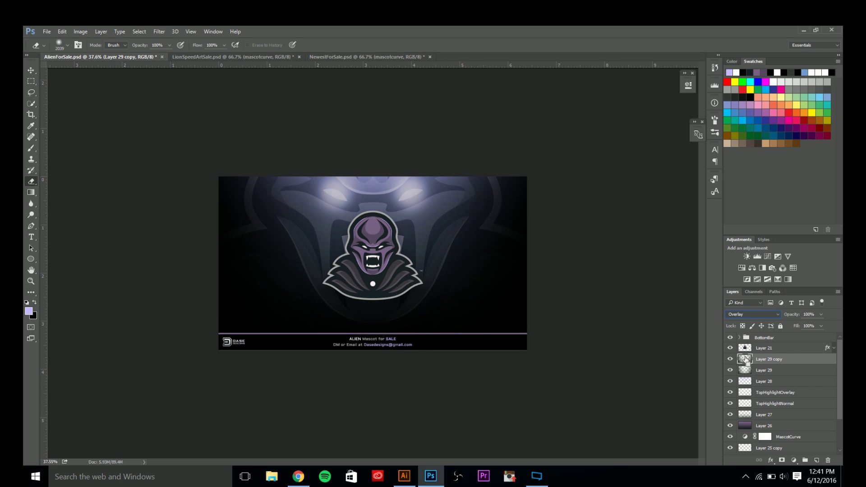
key("ctrl+z")
left_click_drag(762, 359, 766, 432)
key("ctrl+z")
left_click(730, 360)
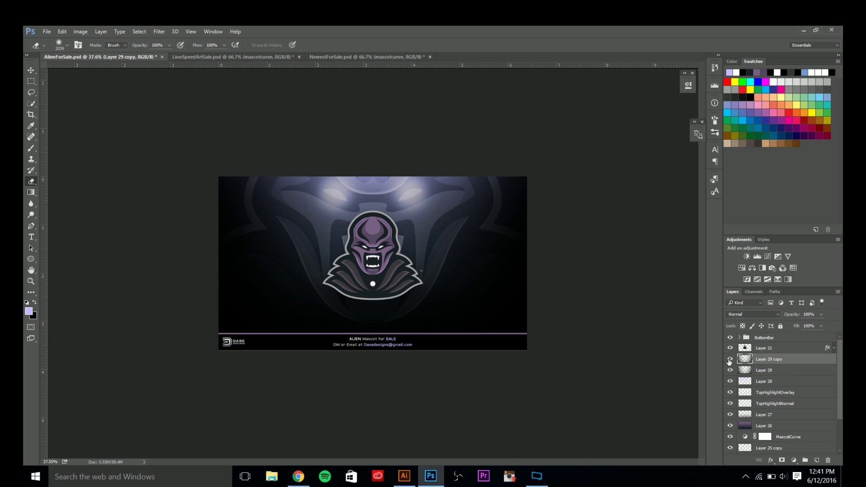
Select Layer 25 copy and set its opacity to 15%.
left_click(31, 70)
scroll(256, 221, "up", 2)
scroll(789, 419, "down", 2)
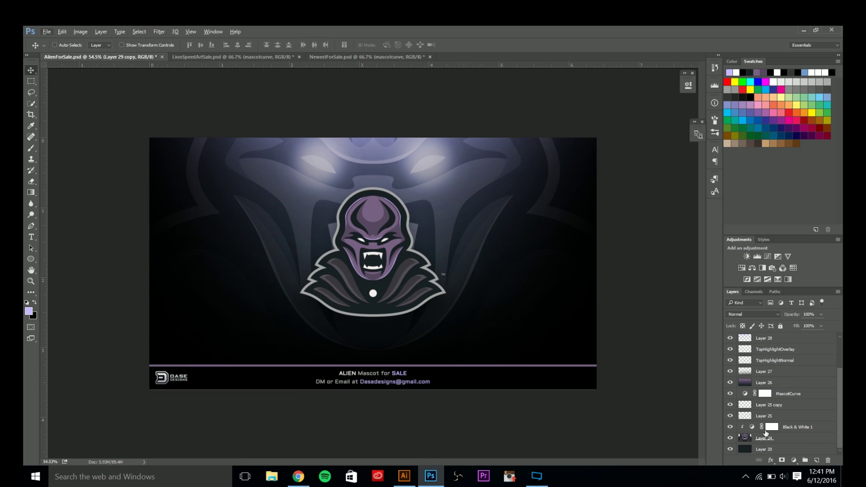
left_click(766, 417)
left_click(752, 408)
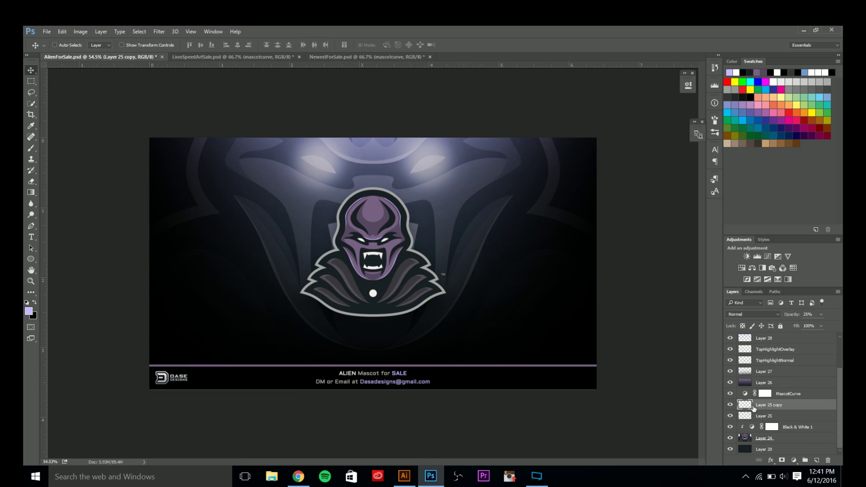
left_click(731, 416)
left_click(730, 416)
left_click(730, 405)
left_click(731, 405)
type("15")
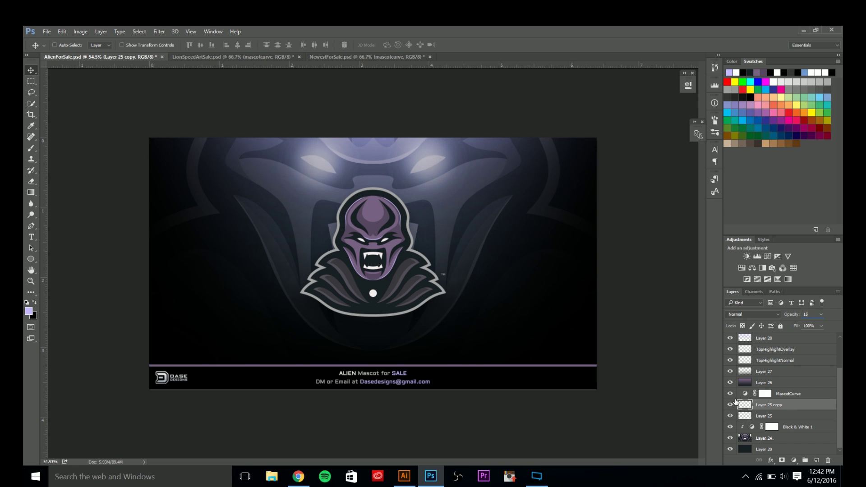
key("Return")
Enter 7% opacity for Layer 25 copy and compare it against Layer 25.
left_click(814, 315)
type("7")
left_click(760, 416)
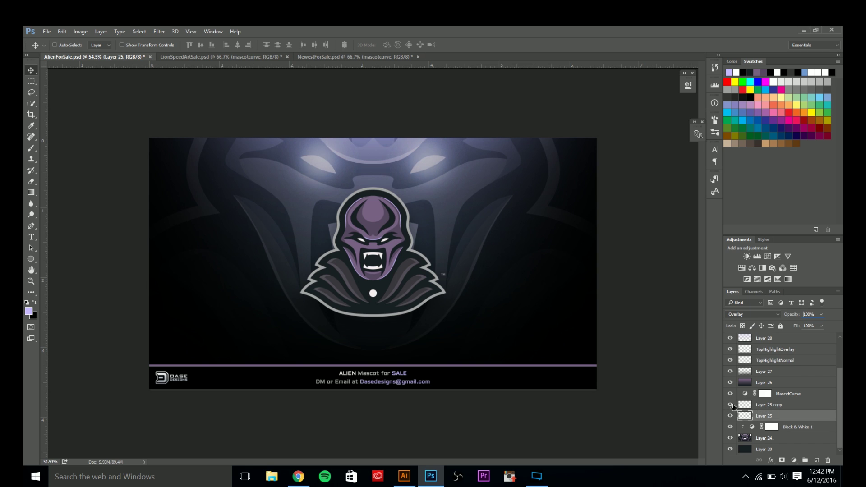
left_click(730, 405)
left_click(730, 405)
key("alt")
scroll(359, 283, "up", 2)
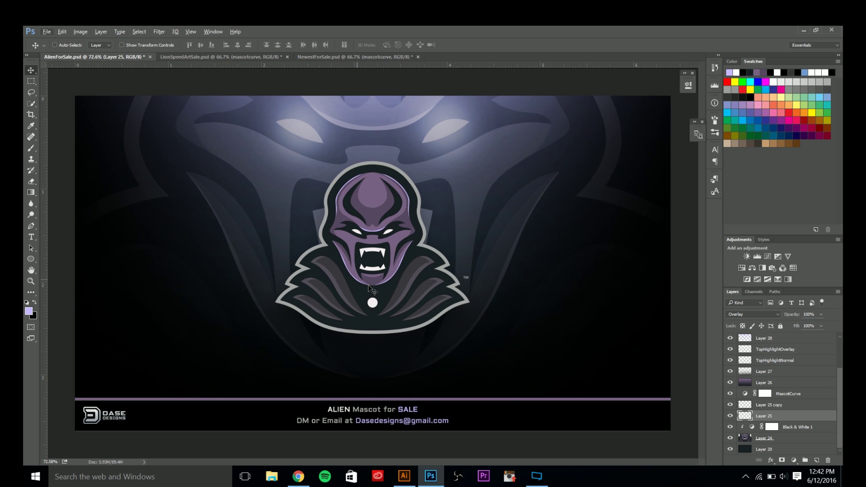
scroll(368, 285, "down", 1)
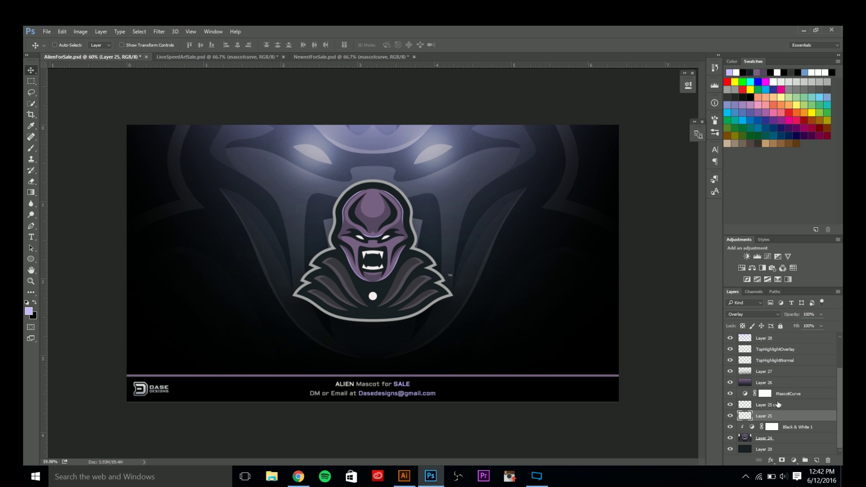
Delete Layer 28 and add a fresh empty layer.
scroll(768, 402, "up", 2)
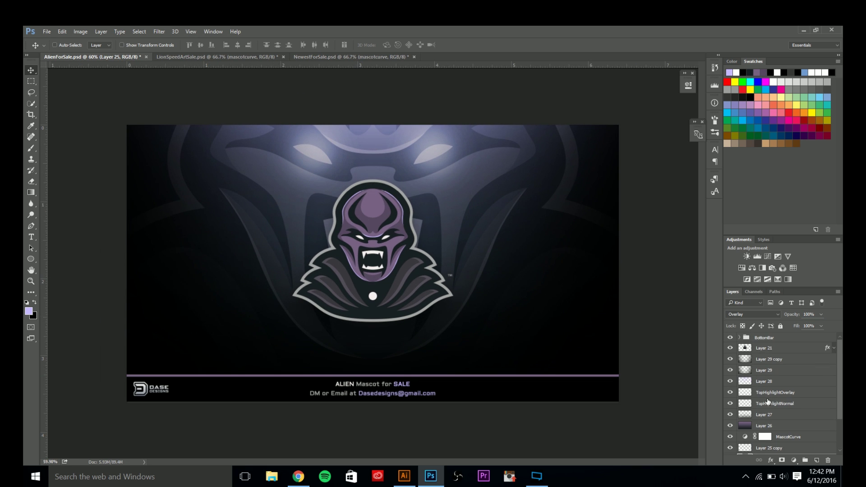
left_click(733, 382)
left_click(732, 382)
left_click(786, 382)
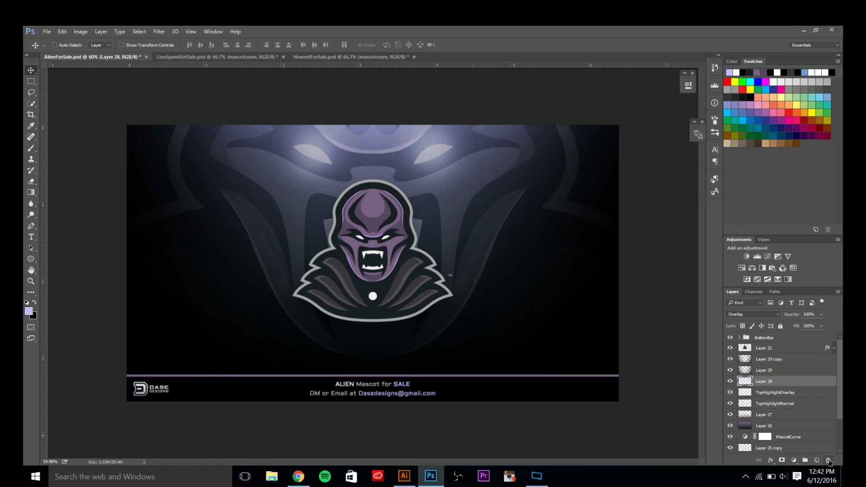
left_click(829, 461)
left_click(816, 460)
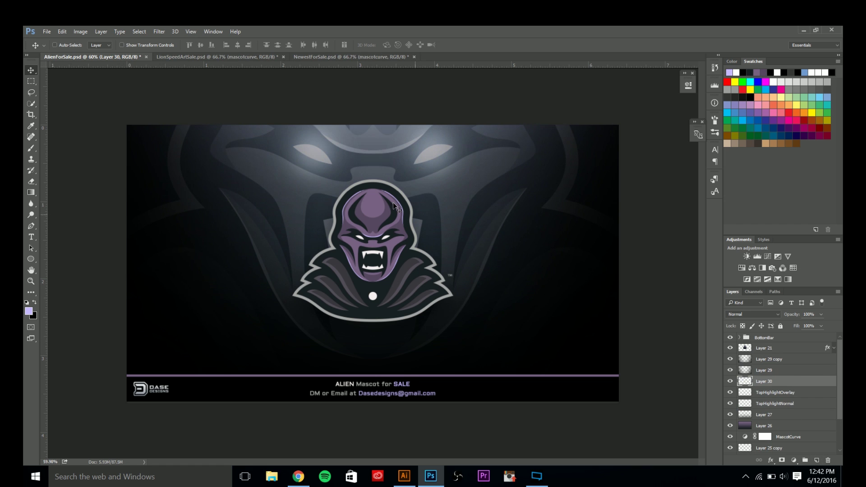
Sample the mascot's purple and paint a soft glow across the top on Layer 30.
scroll(368, 205, "up", 2)
key("i")
left_click(378, 176)
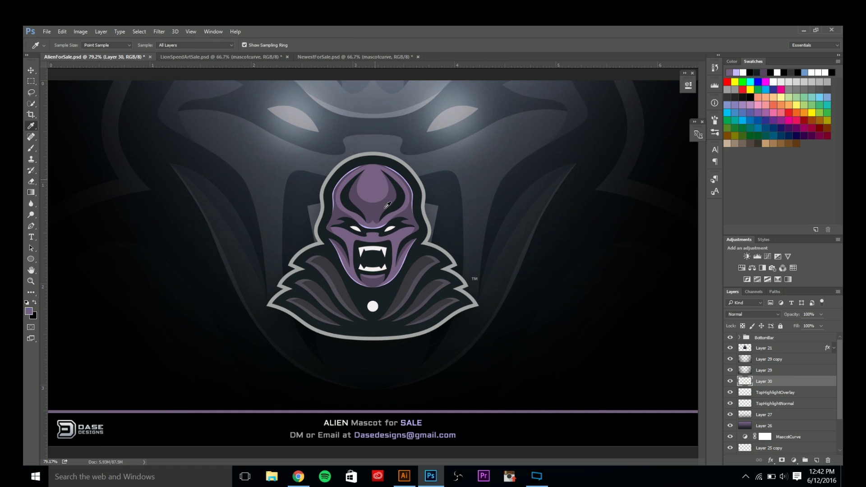
scroll(388, 212, "down", 3)
key("v")
left_click(404, 216)
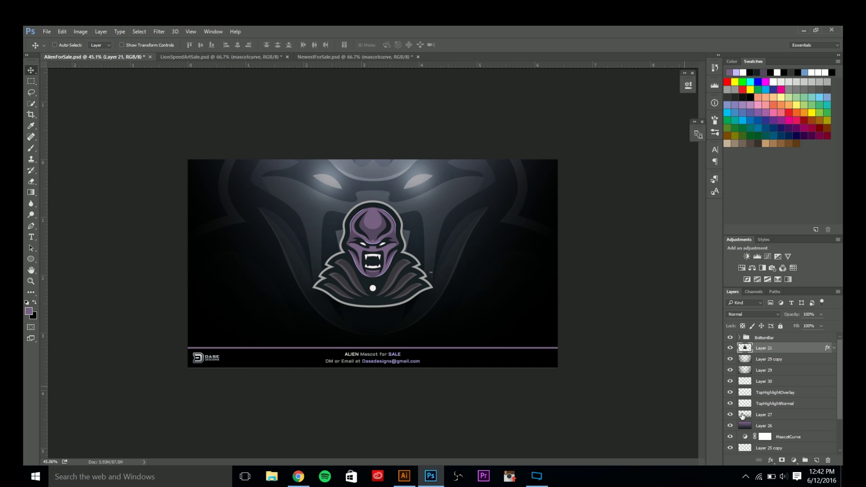
left_click(769, 382)
key("b")
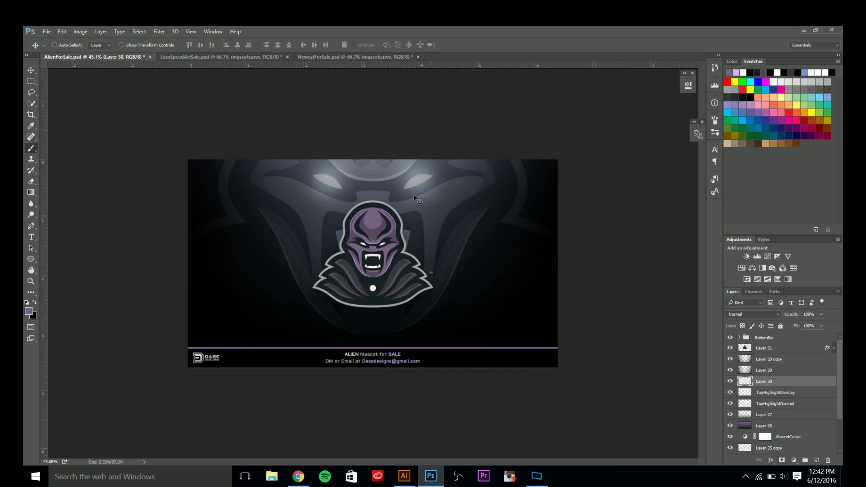
scroll(357, 161, "down", 4)
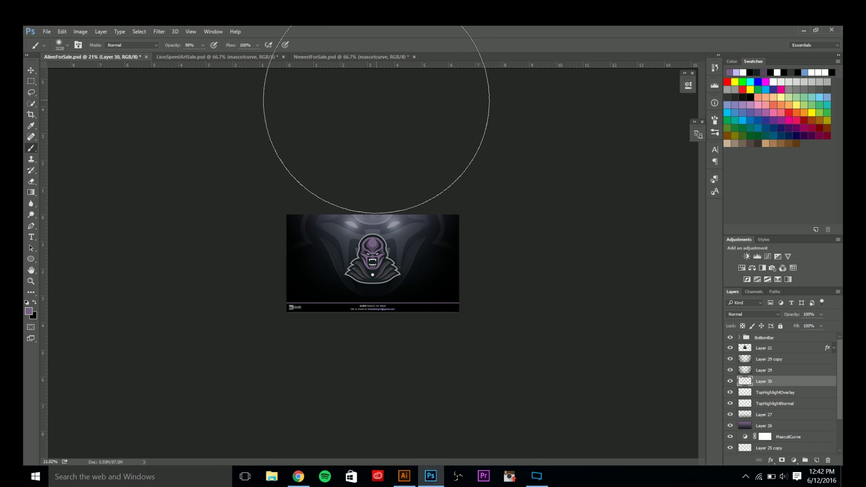
Set Layer 30's blend mode to Overlay.
left_click(759, 313)
left_click(734, 399)
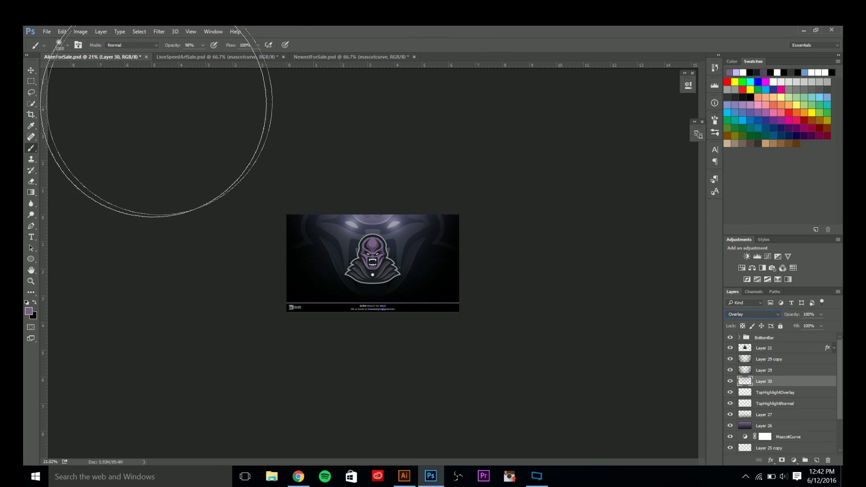
left_click(30, 70)
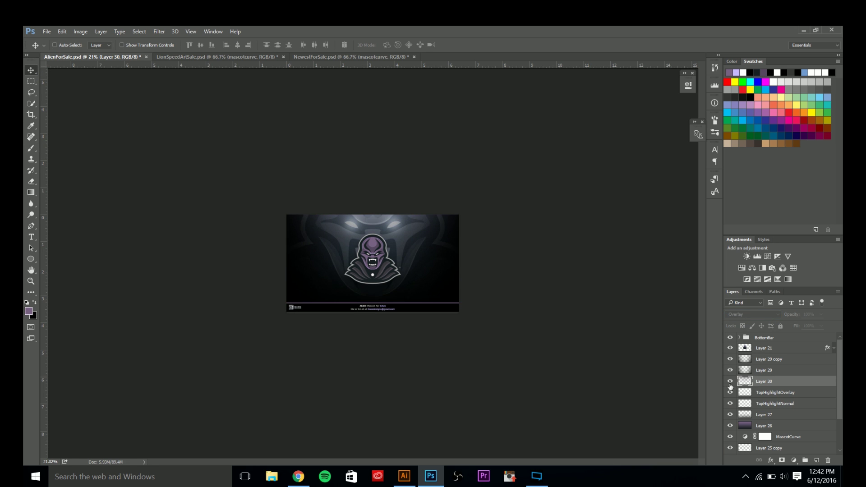
scroll(356, 245, "up", 3)
scroll(356, 245, "up", 3)
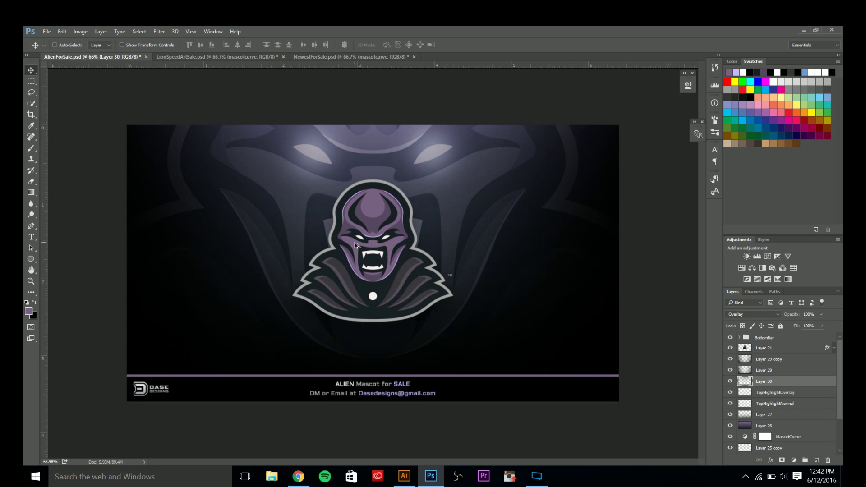
On new Layer 31, paint the face's sampled lavender across the top with a 3176 px brush.
left_click(816, 460)
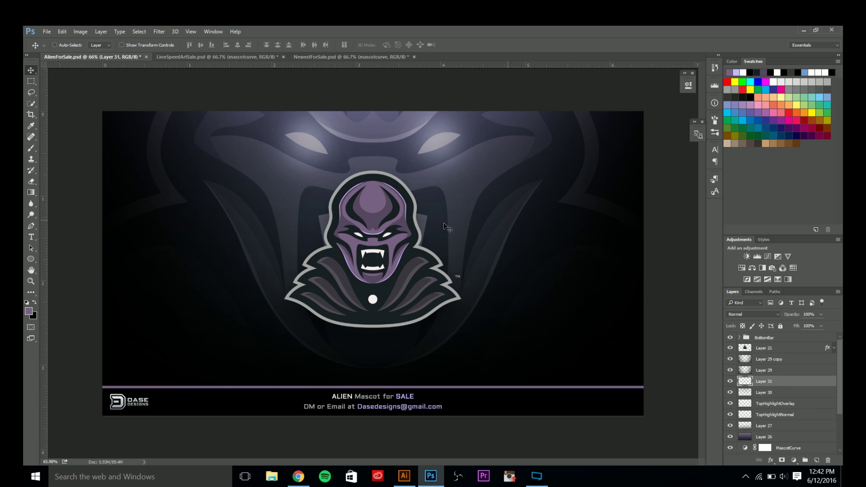
scroll(424, 231, "up", 3)
key("i")
key("alt+i")
key("Escape")
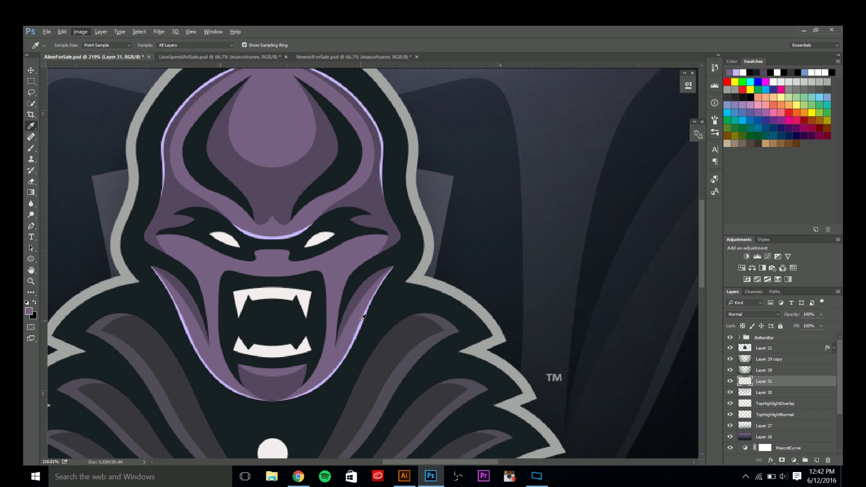
left_click(365, 318)
scroll(393, 217, "down", 6)
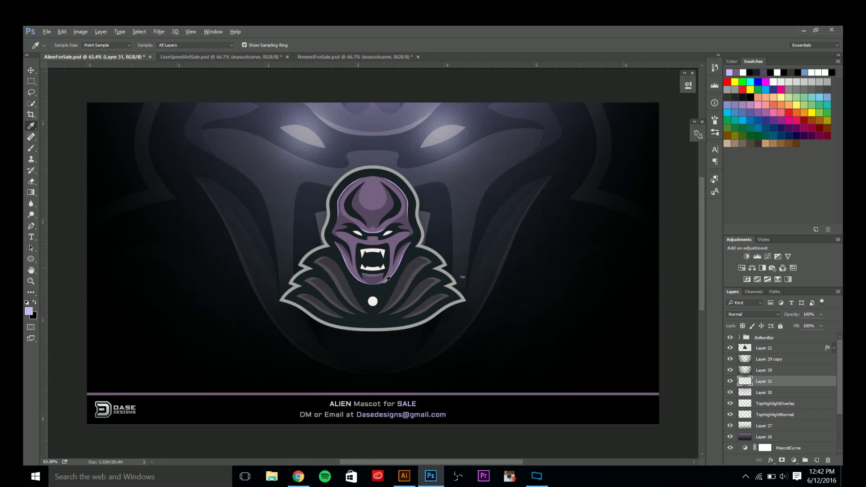
scroll(396, 135, "down", 1)
key("v")
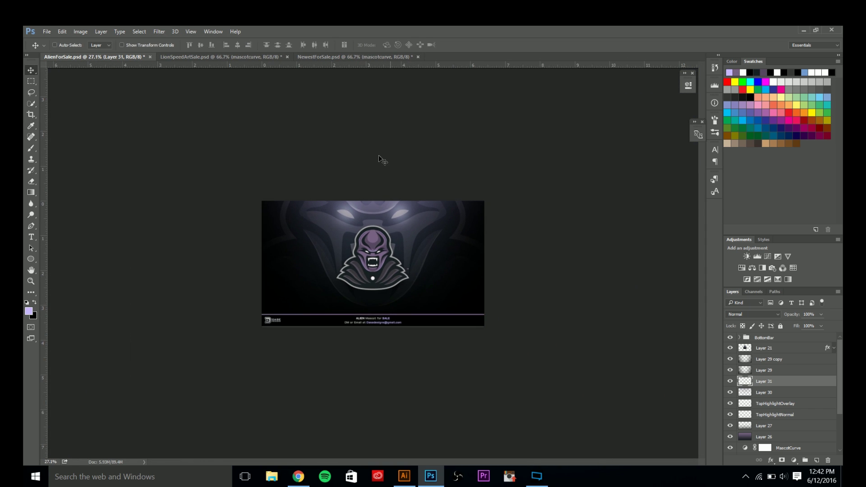
key("b")
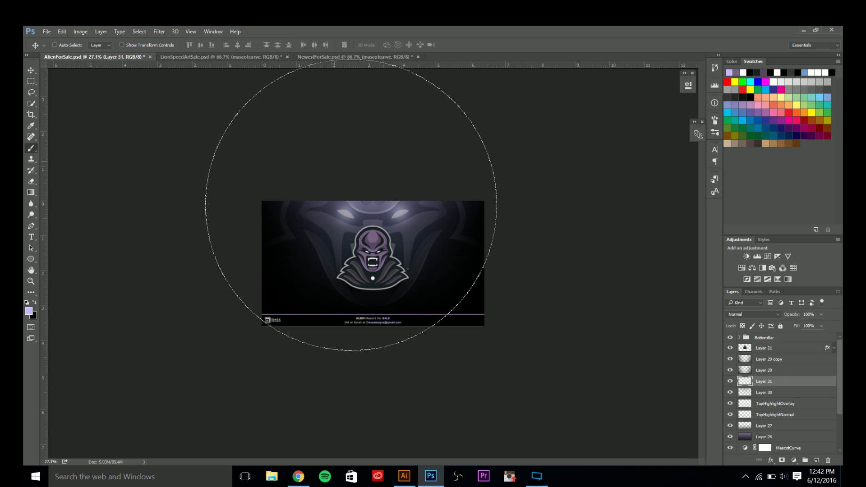
left_click_drag(390, 236, 274, 237)
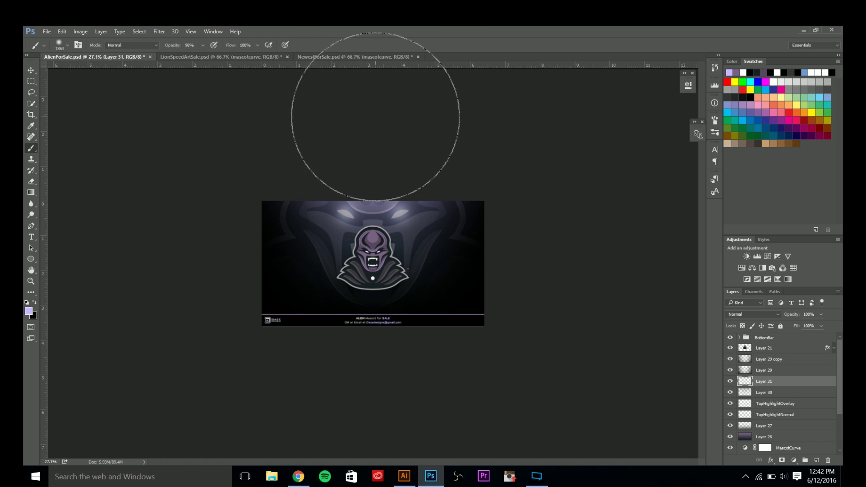
scroll(375, 113, "up", 2)
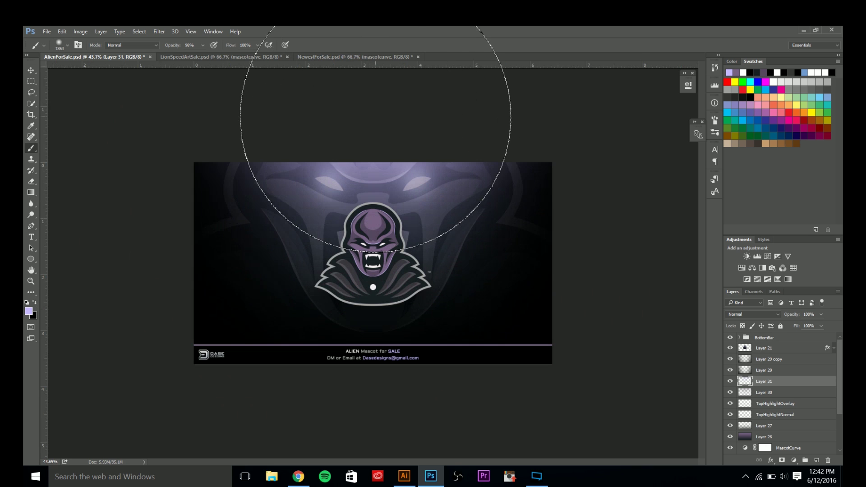
Set Layer 31 to Overlay, compare the glow, and select Layer 21.
left_click(742, 315)
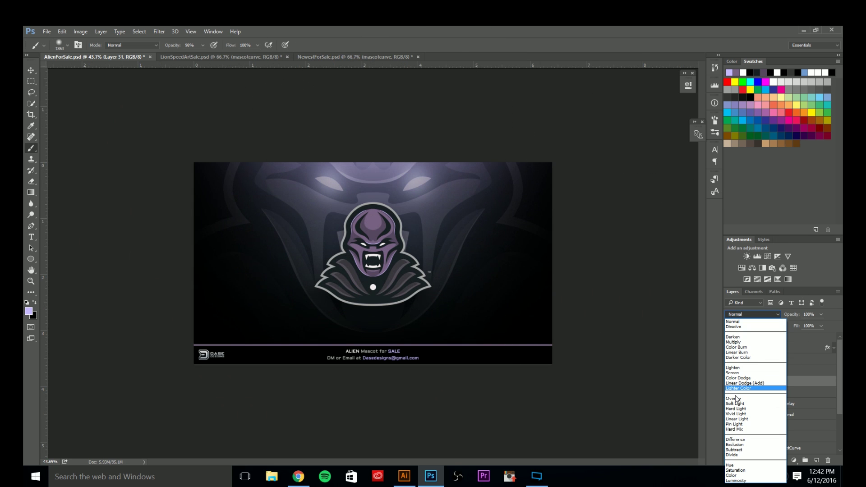
left_click(735, 399)
left_click(729, 382)
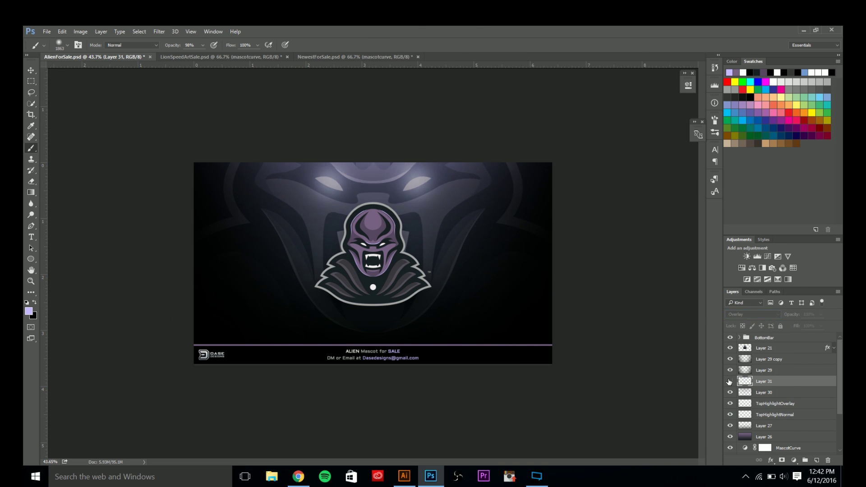
left_click(730, 382)
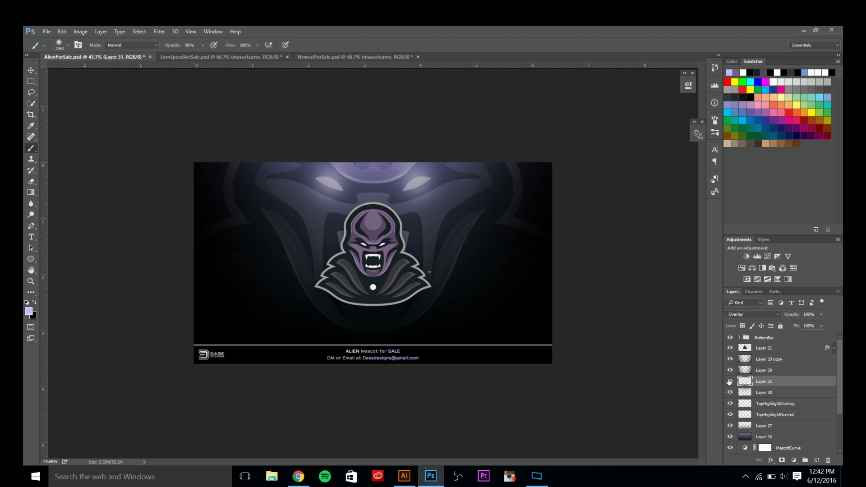
left_click(31, 71)
scroll(324, 251, "up", 2)
scroll(324, 251, "down", 1)
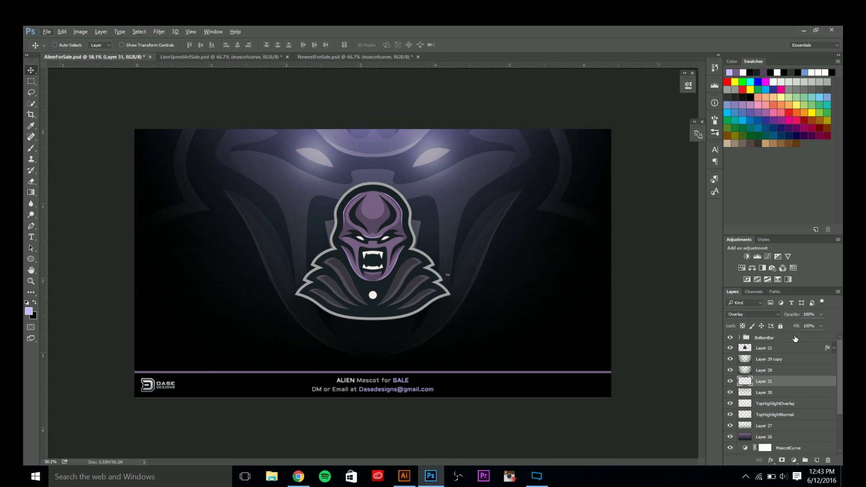
left_click(773, 347)
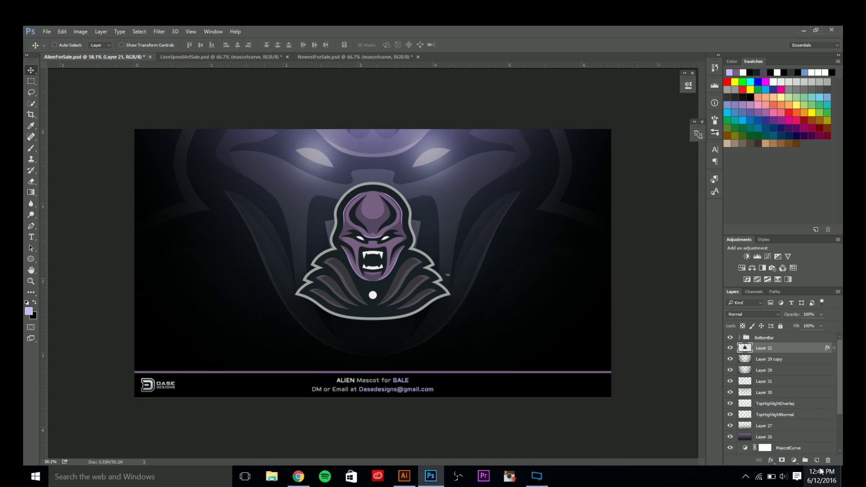
Add a new layer above Layer 21 and clip it (Layer 32) to Layer 21.
left_click(817, 460)
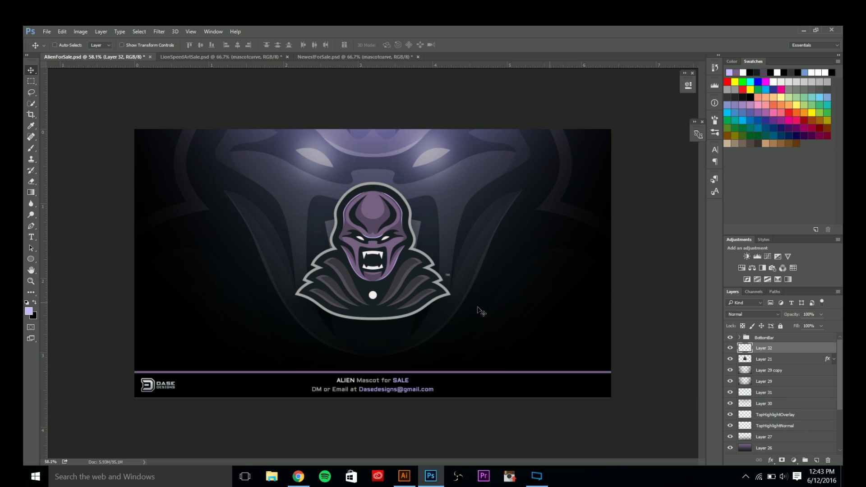
key("b")
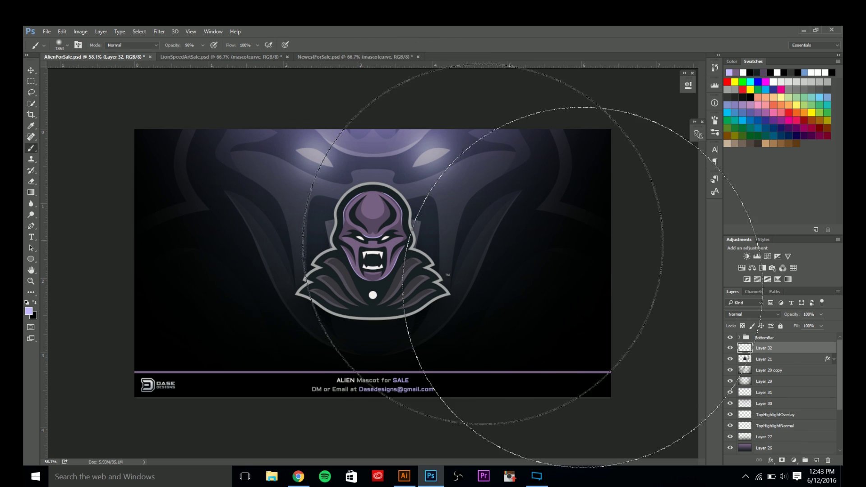
right_click(774, 353)
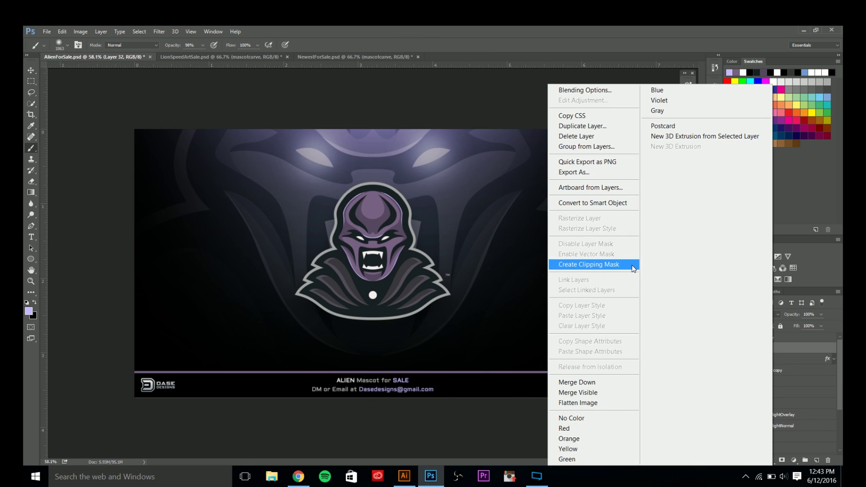
left_click(791, 349)
right_click(787, 350)
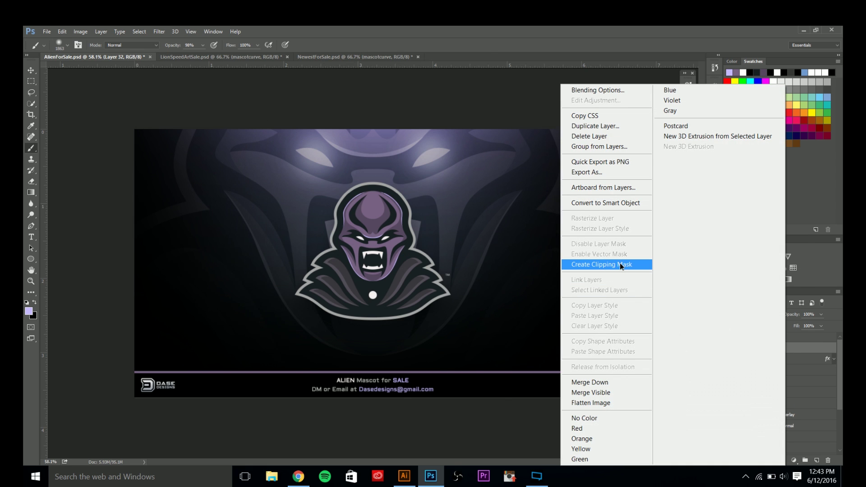
left_click(622, 266)
Paint soft black shading over the mascot's lower part with a brush of about 872 px.
left_click(750, 97)
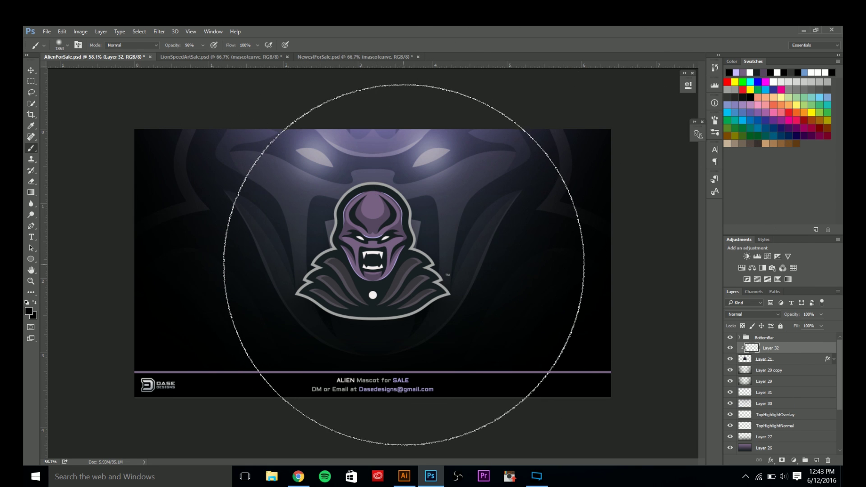
left_click_drag(418, 285, 336, 296, "alt")
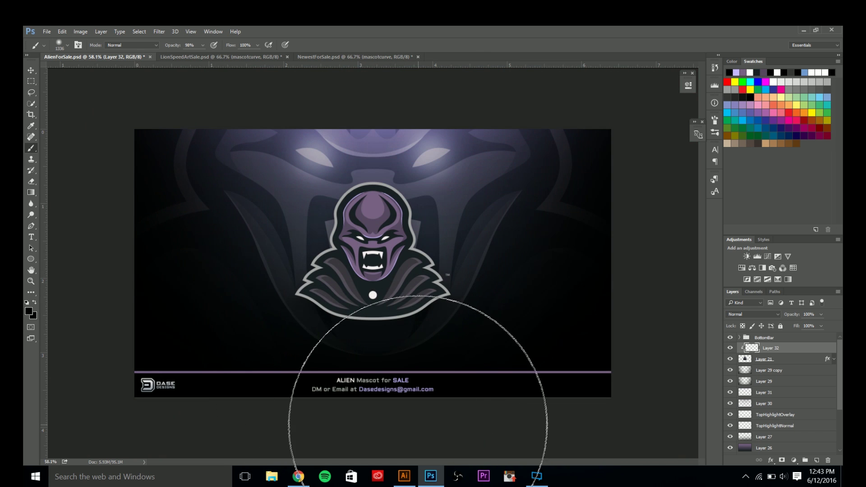
left_click_drag(419, 232, 379, 241, "alt")
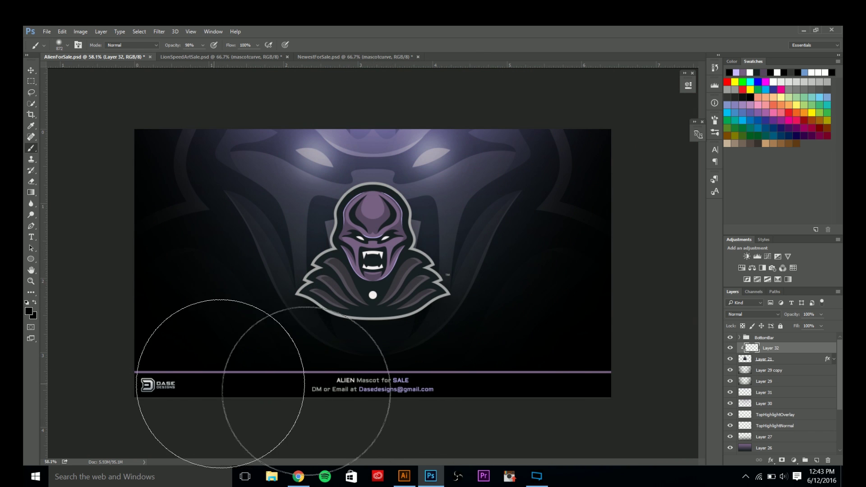
left_click_drag(221, 384, 758, 401)
Set Layer 32's blend mode to Overlay.
left_click(746, 317)
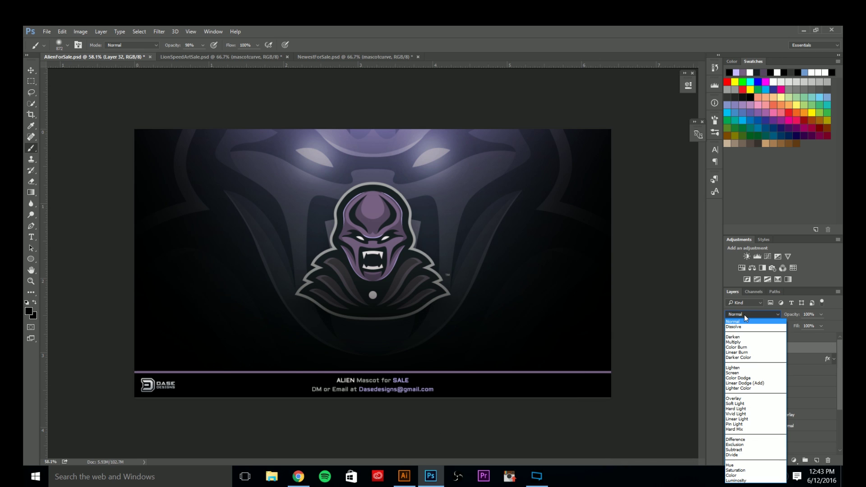
left_click(740, 399)
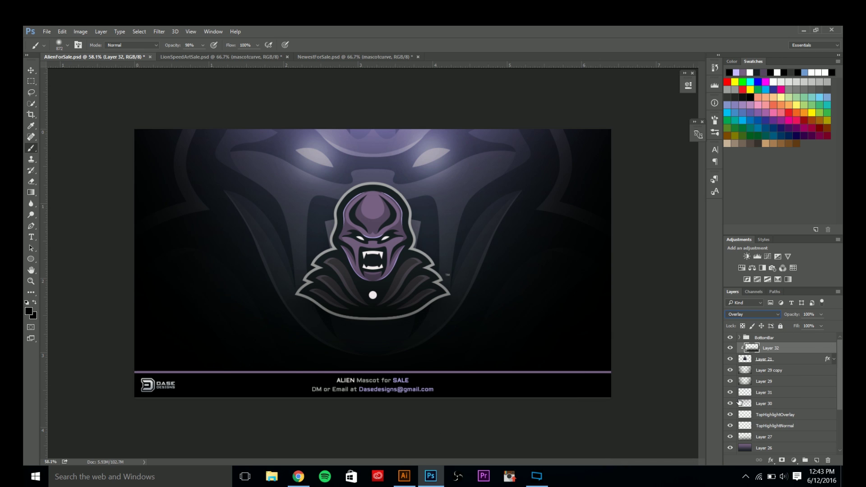
left_click(730, 350)
left_click(731, 349)
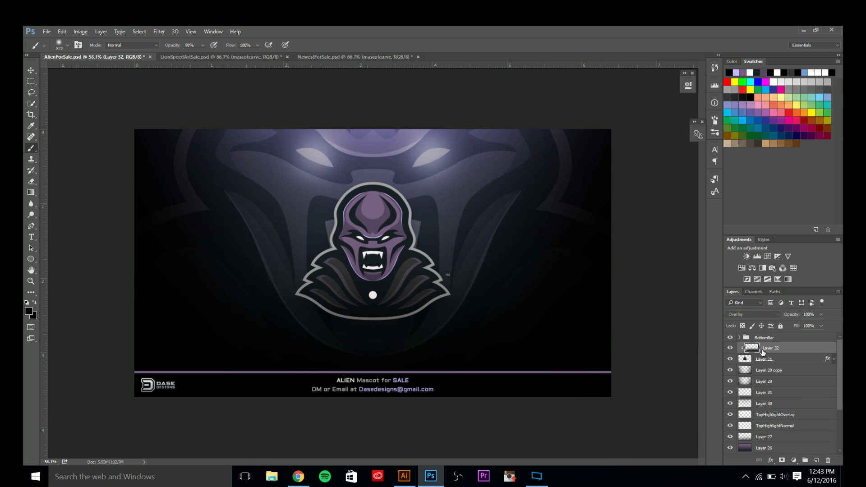
Lower Layer 32's opacity to 45%, after trying 25%, and add a new layer above it.
left_click(815, 315)
type("25")
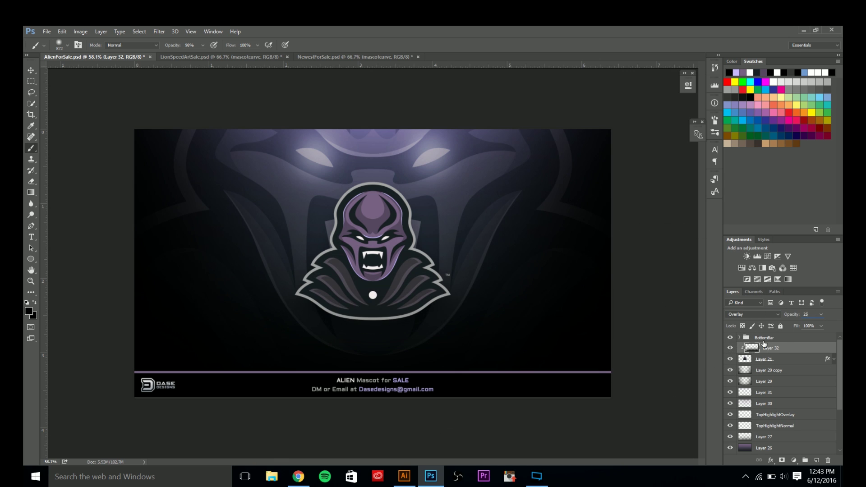
left_click(732, 349)
left_click(731, 348)
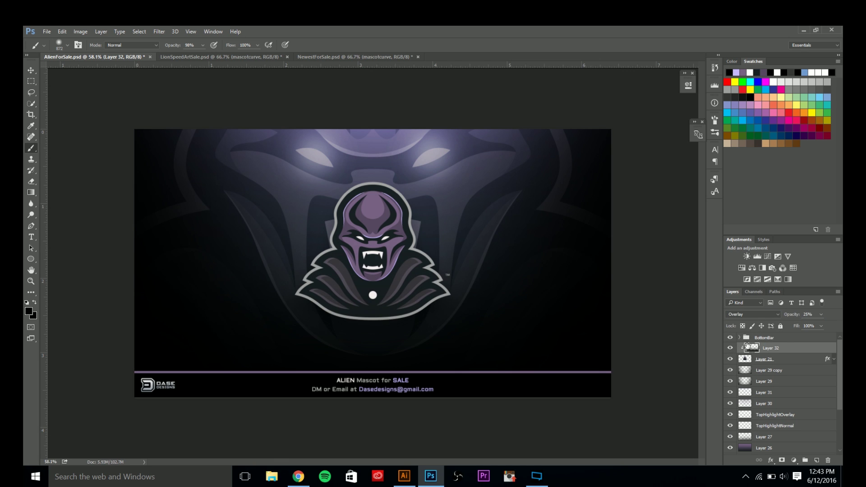
left_click(814, 315)
type("45")
left_click(731, 348)
left_click(732, 349)
left_click(732, 349)
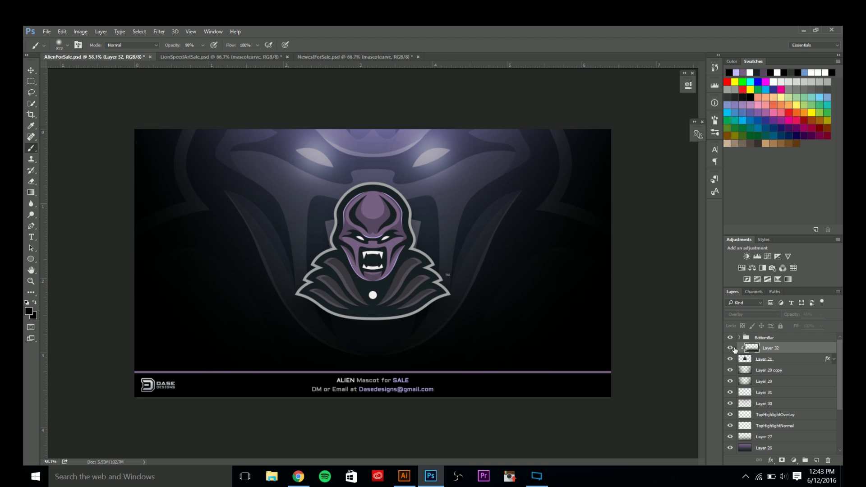
left_click(732, 348)
left_click(817, 460)
Clip Layer 33 into the stack, set white paint and a 1051 px brush, and blend it as Overlay.
right_click(774, 349)
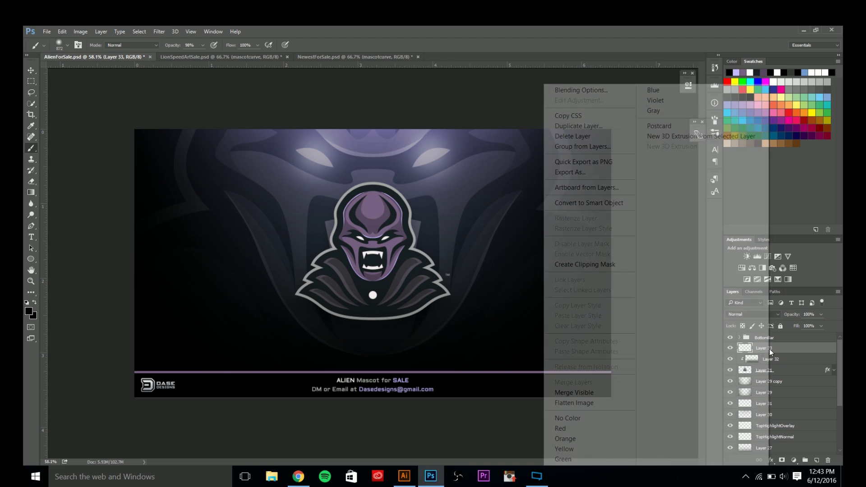
left_click(605, 265)
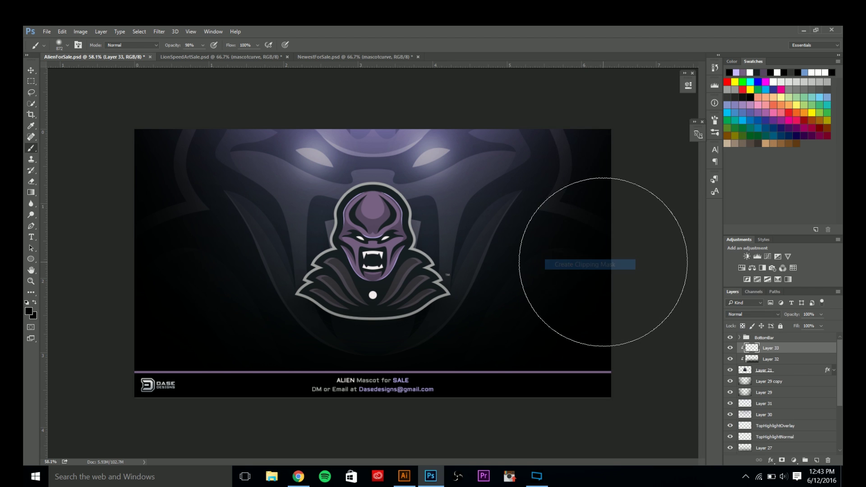
left_click(778, 82)
left_click_drag(386, 212, 407, 214)
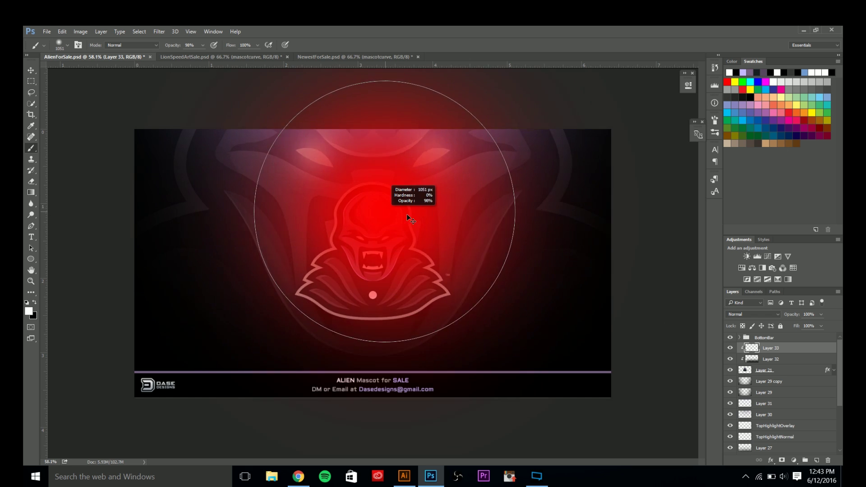
scroll(407, 213, "down", 3)
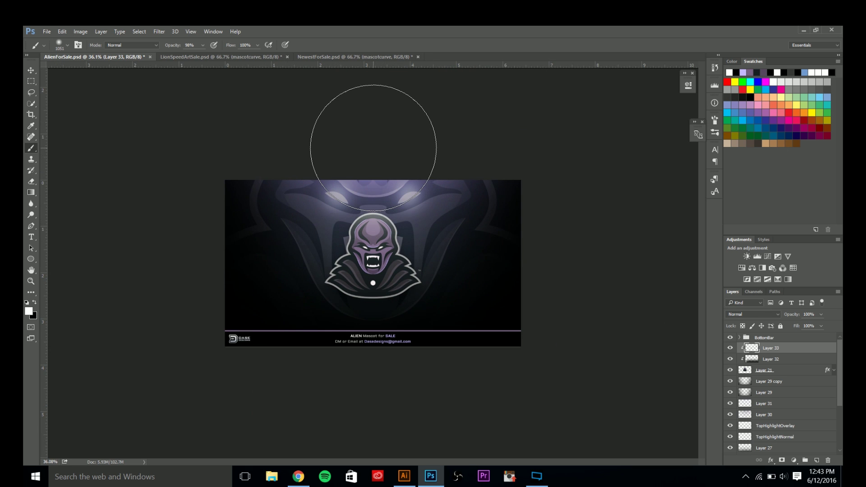
scroll(361, 140, "up", 3)
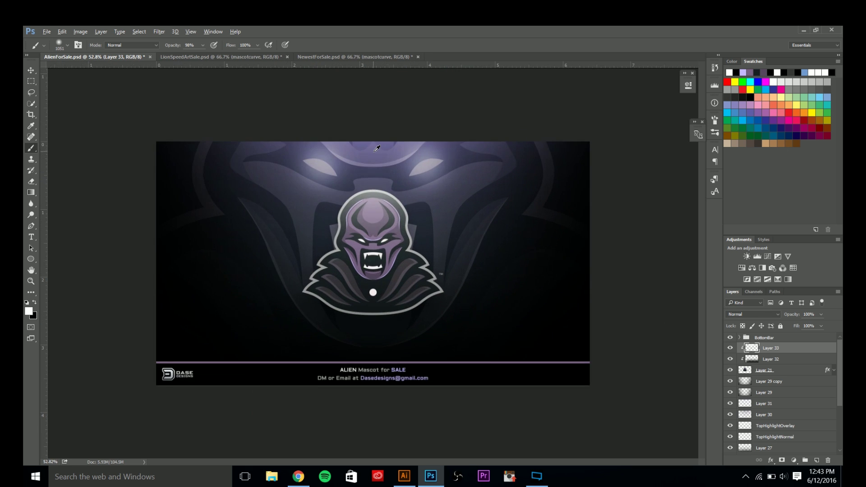
left_click(737, 315)
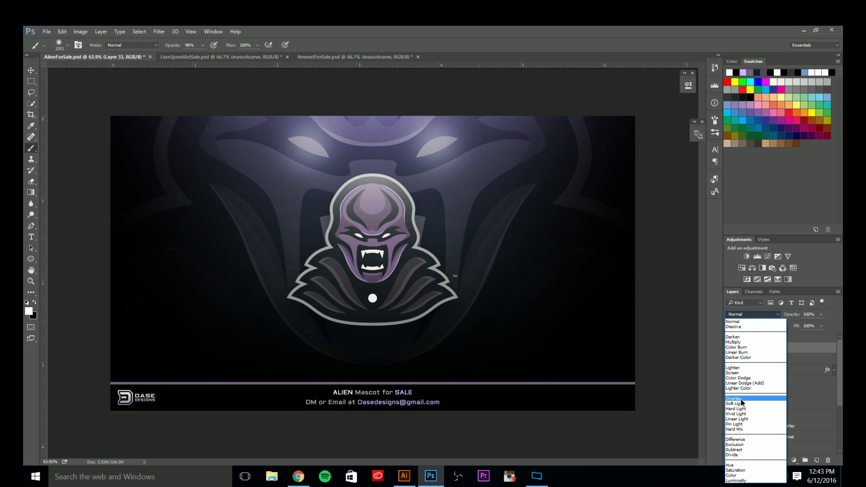
left_click(740, 399)
left_click(730, 349)
left_click(731, 349)
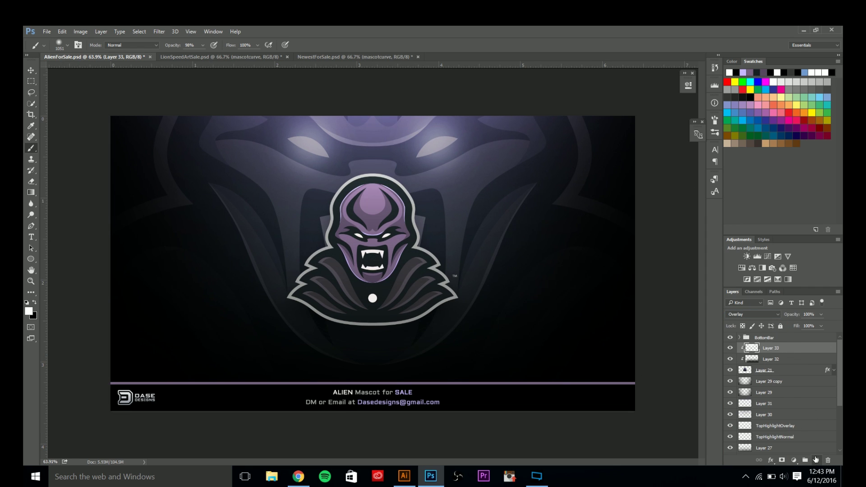
Add Layer 34 below Layer 33 in the clipped stack for the face highlight, with a larger brush.
left_click(817, 460)
key("ctrl+bracketleft")
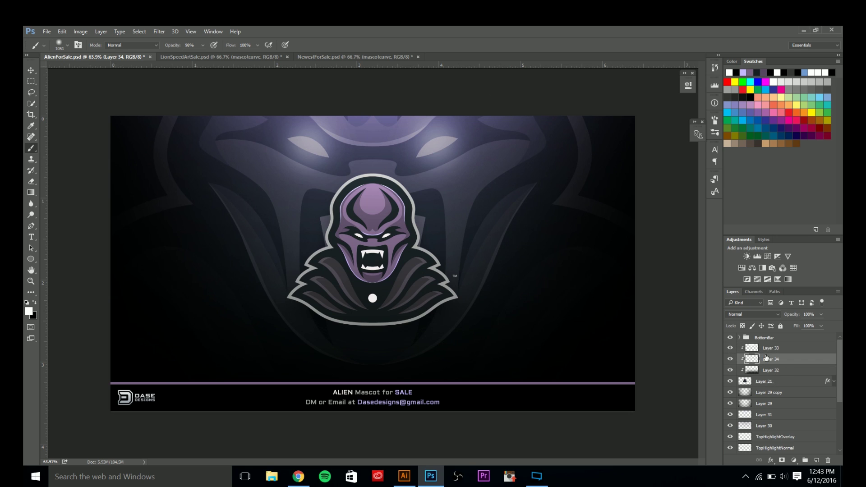
left_click(766, 352)
left_click(767, 362)
left_click(767, 371)
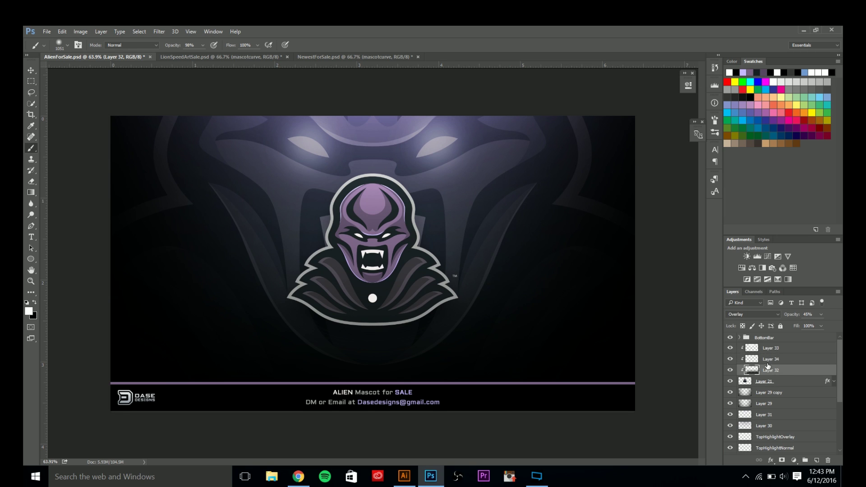
left_click(768, 361)
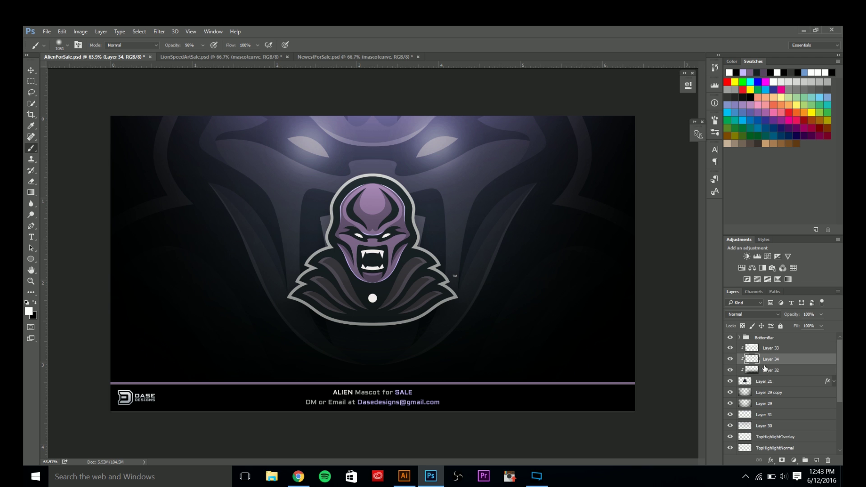
left_click_drag(395, 257, 407, 261)
scroll(407, 260, "down", 3)
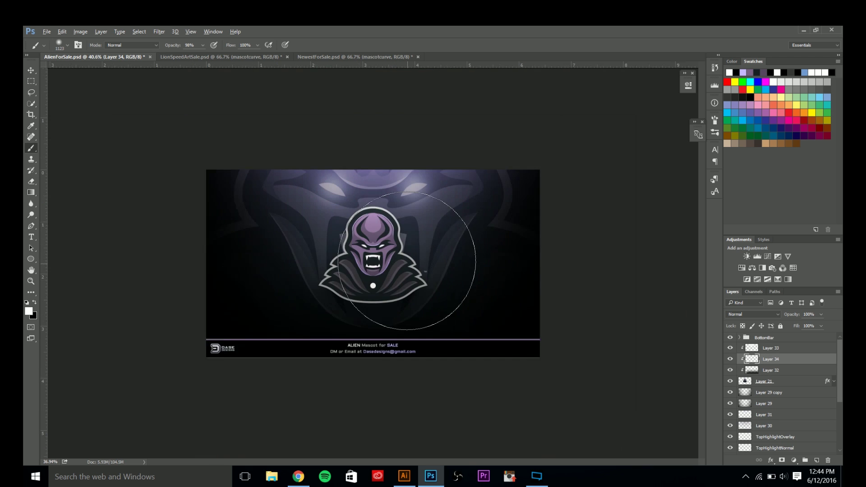
left_click_drag(368, 241, 415, 239)
scroll(381, 146, "down", 3)
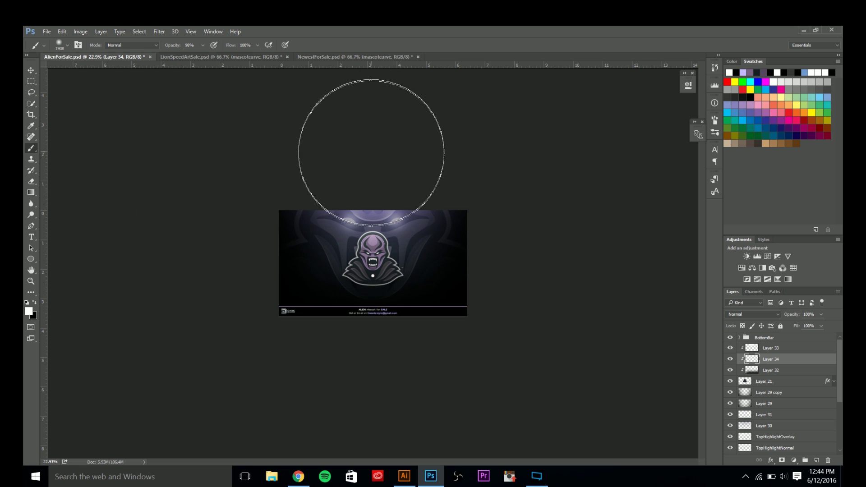
left_click(730, 360)
left_click(730, 360)
Dim Layer 34's face highlight to 25% opacity, then add a new layer above Layer 33.
key("v")
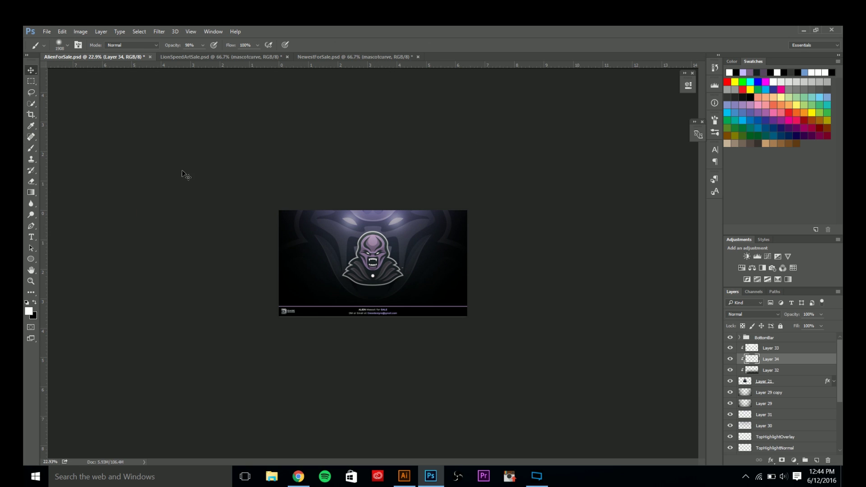
key("ctrl+0")
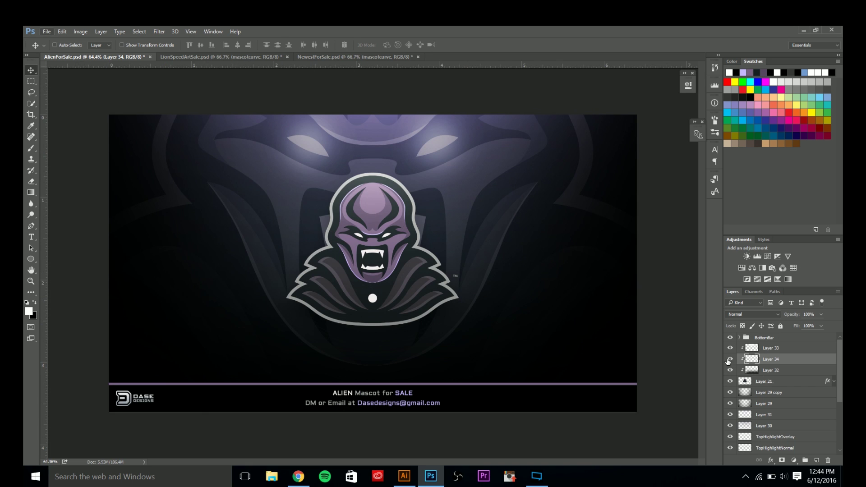
left_click(731, 359)
left_click(730, 359)
left_click(730, 359)
left_click(729, 360)
type("25")
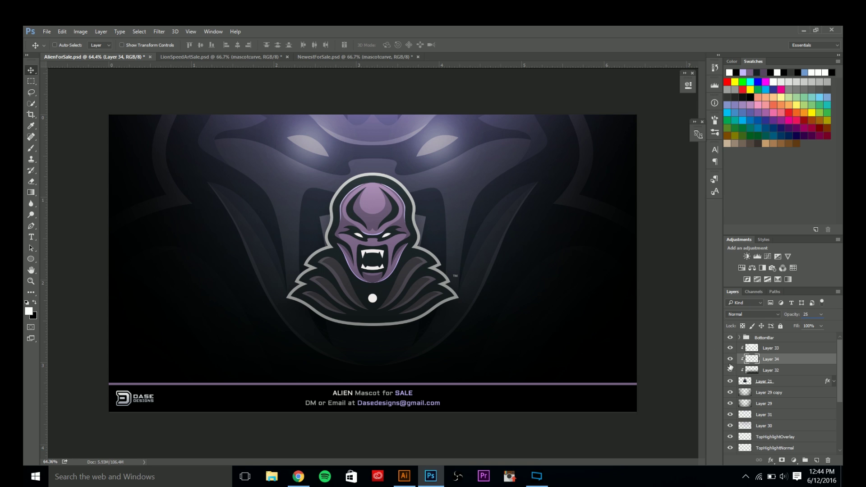
left_click(730, 360)
left_click(730, 360)
left_click(730, 360)
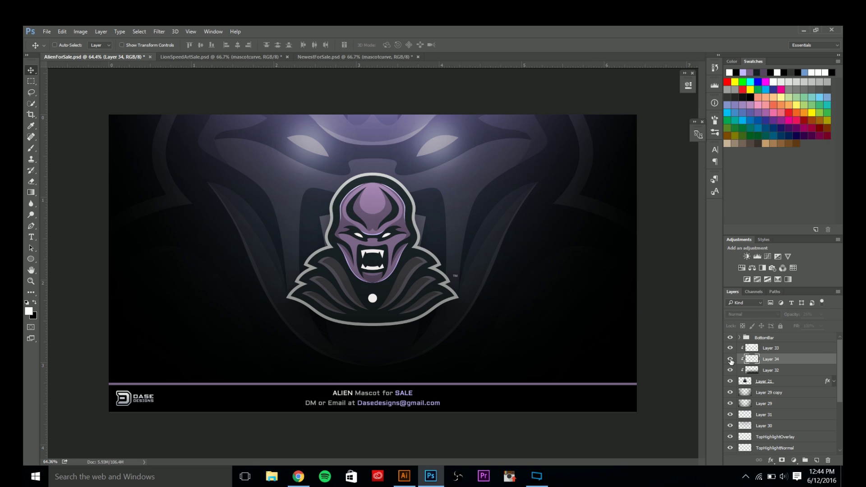
left_click(731, 359)
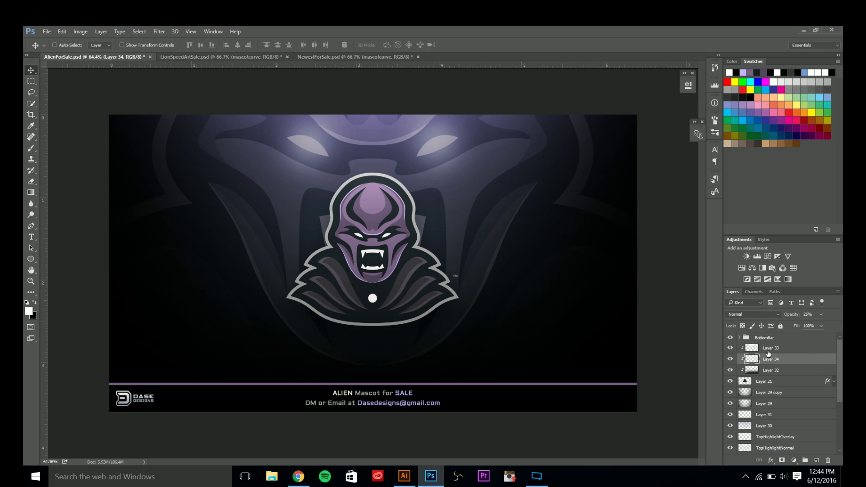
left_click(768, 351)
key("ctrl+shift+alt+n")
Zoom in on the eyes, sample the dark colour beside them, and shrink the brush small.
scroll(385, 238, "up", 3)
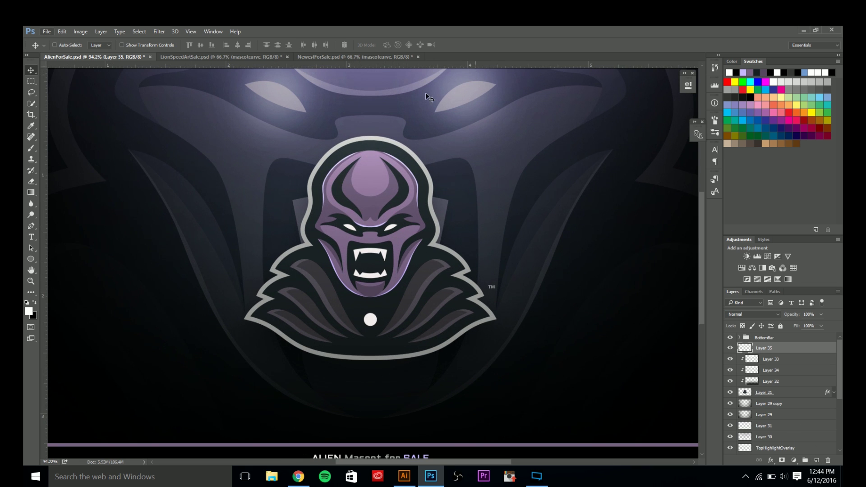
scroll(393, 232, "up", 4)
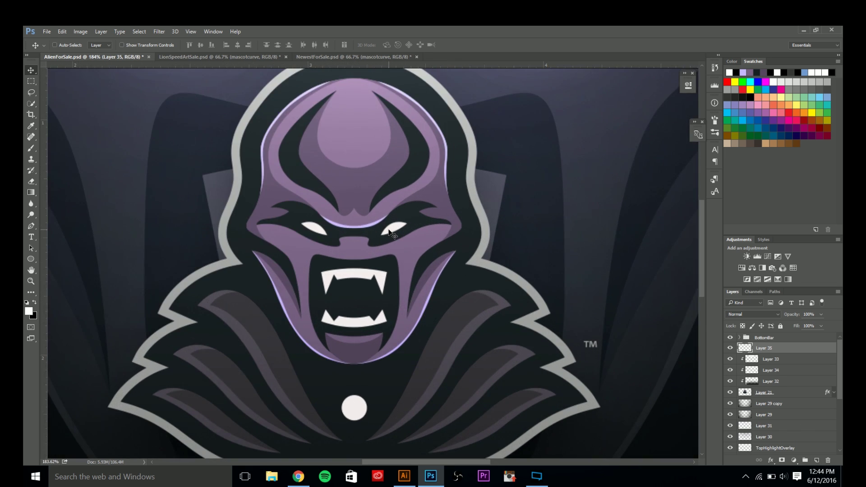
key("i")
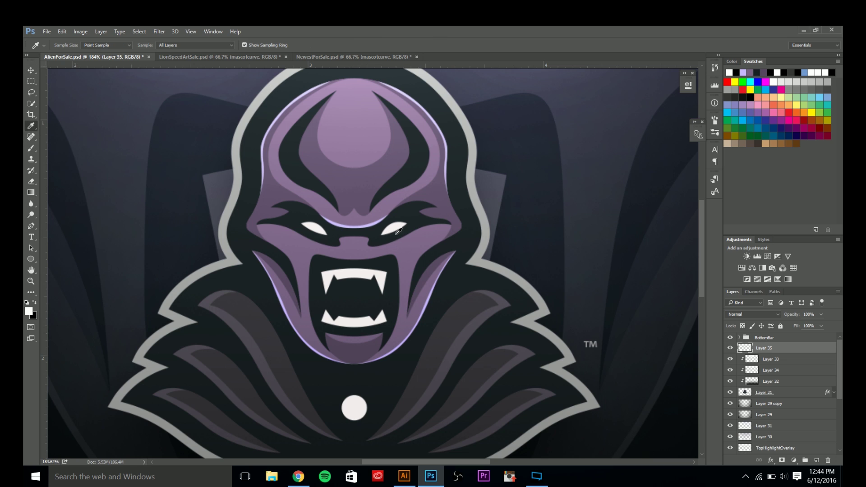
left_click(751, 96)
left_click(31, 148)
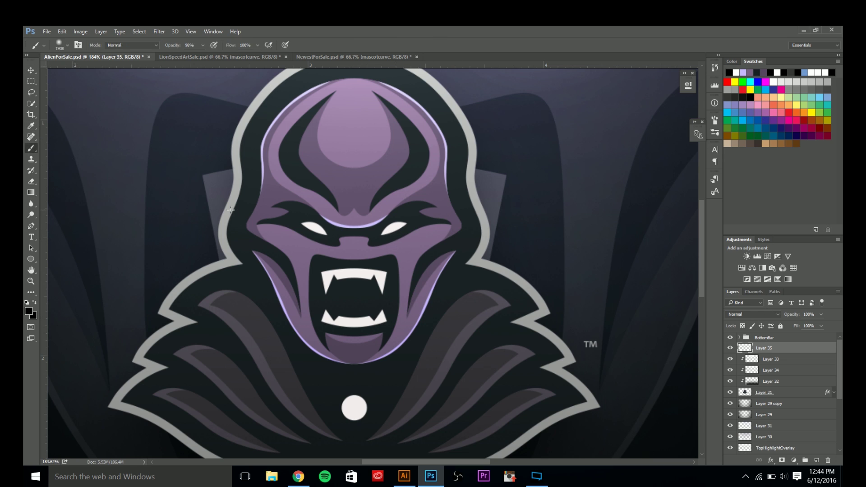
left_click_drag(530, 211, 226, 216)
left_click_drag(428, 208, 244, 216)
left_click_drag(412, 210, 235, 215)
mouse_move(373, 221)
left_mouse_down()
mouse_move(387, 226)
mouse_move(378, 231)
left_mouse_up()
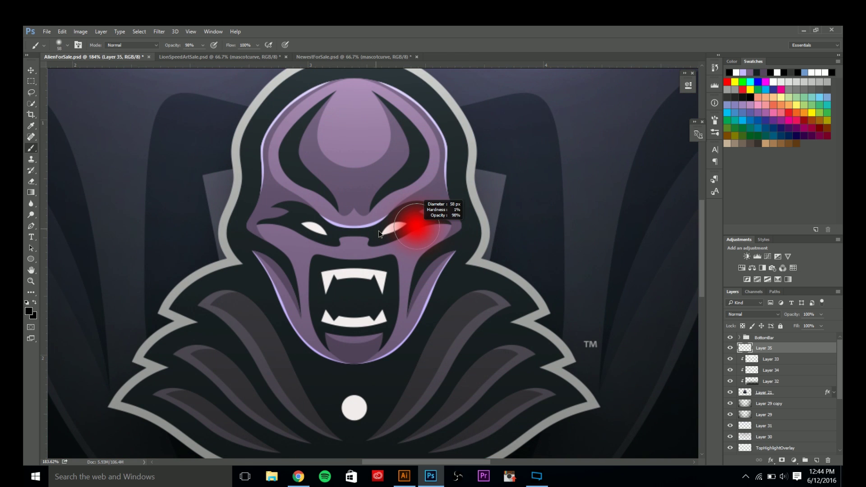
Paint soft white glows on the right and left eyes.
left_click(773, 81)
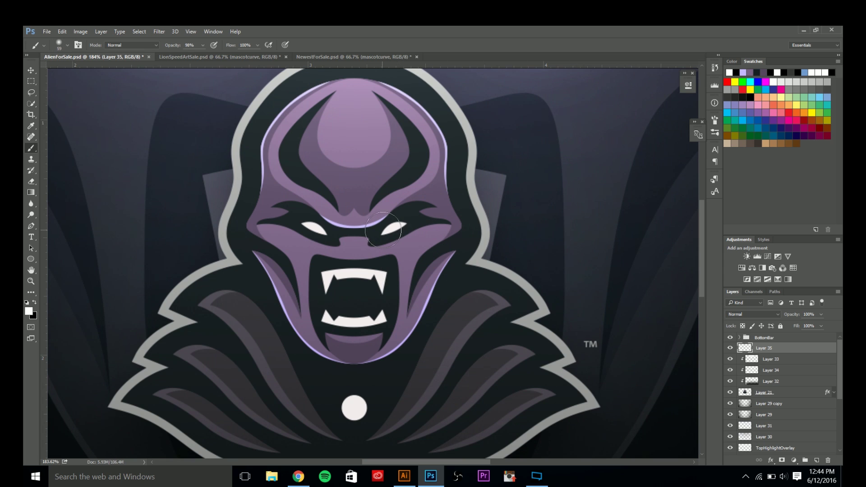
left_click_drag(391, 229, 387, 228)
left_click(394, 228)
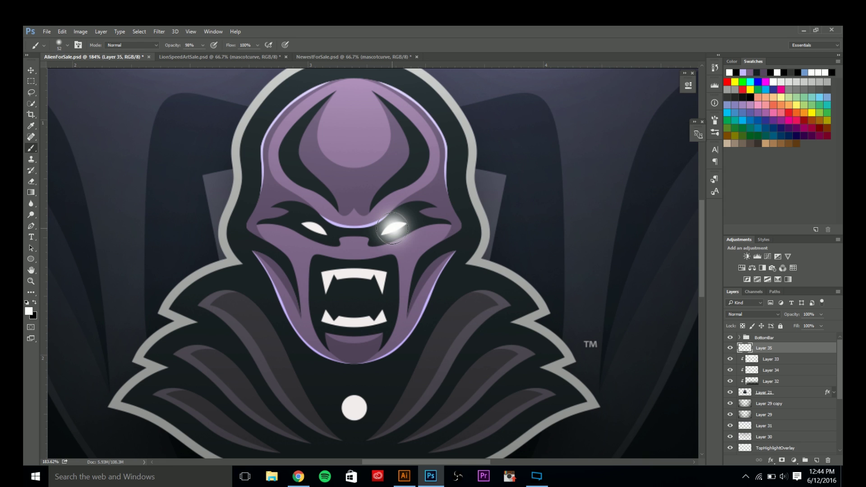
right_click(325, 231)
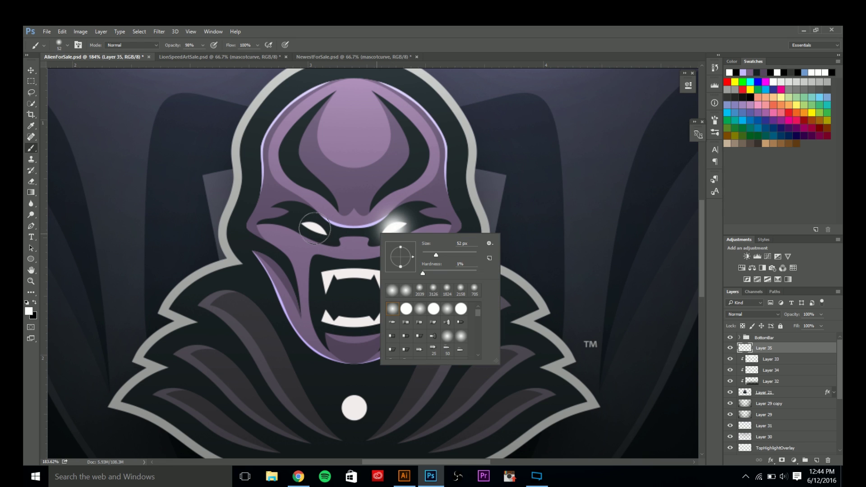
left_click(314, 229)
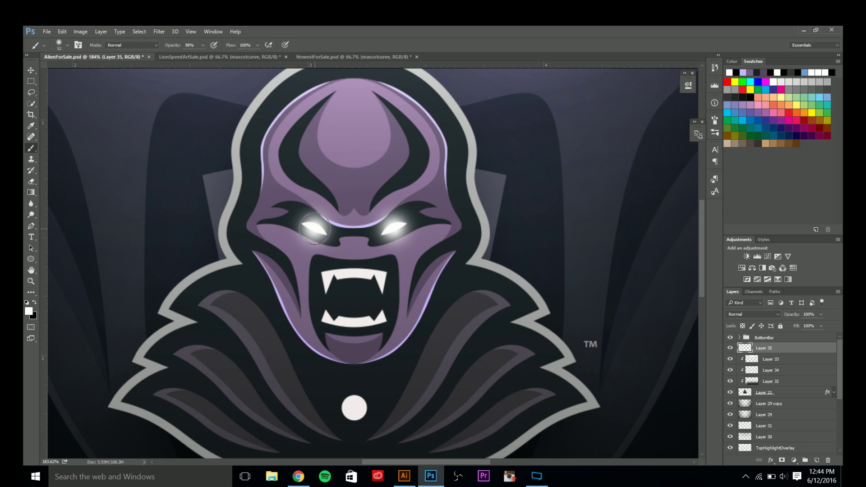
key("ctrl+z")
left_click(314, 227)
Set the eye-glow Layer 35 to 50% opacity.
left_click(814, 313)
type("50")
key("Return")
key("v")
scroll(401, 283, "down", 6)
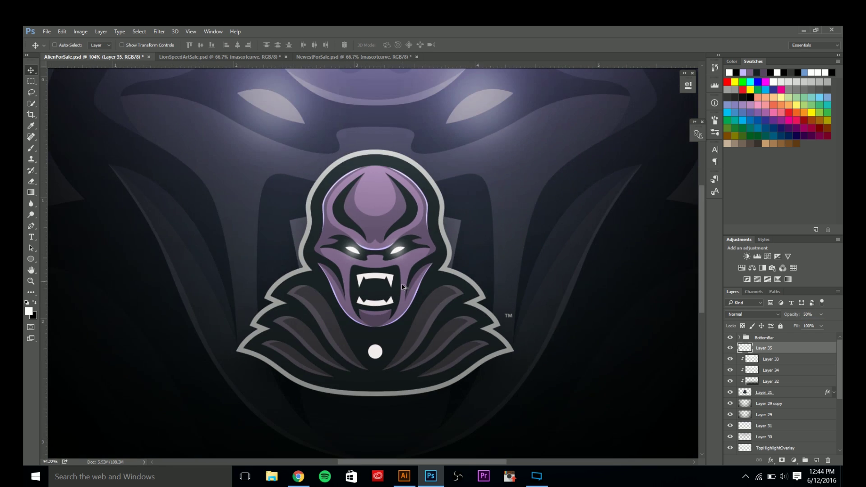
Set Layer 24 and Layer 25 copy to 12% opacity.
scroll(373, 296, "up", 1)
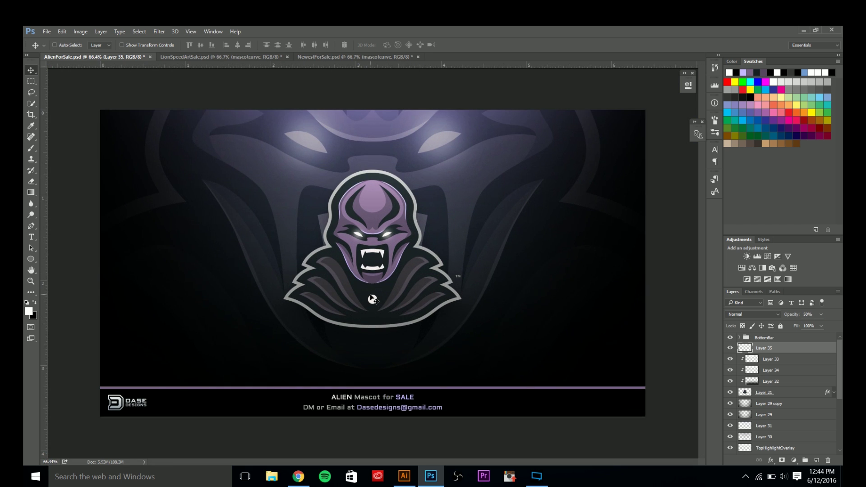
scroll(372, 297, "down", 2)
scroll(795, 425, "down", 3)
left_click(766, 438)
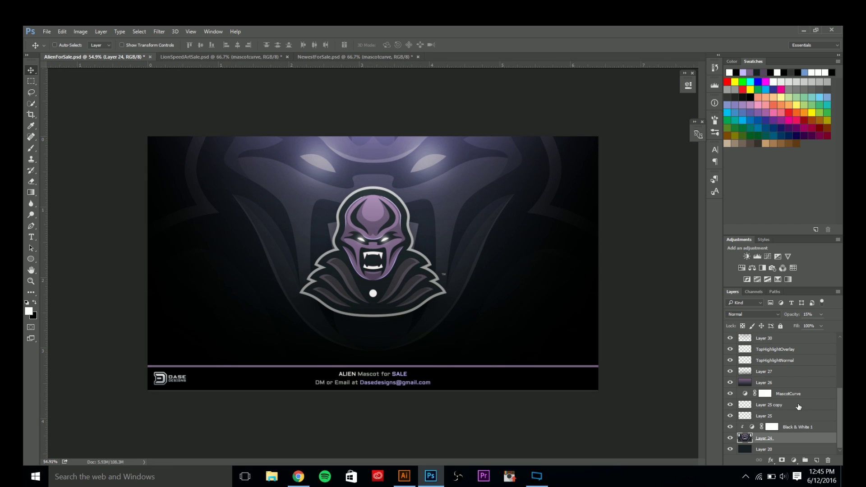
type("12")
left_click(782, 416)
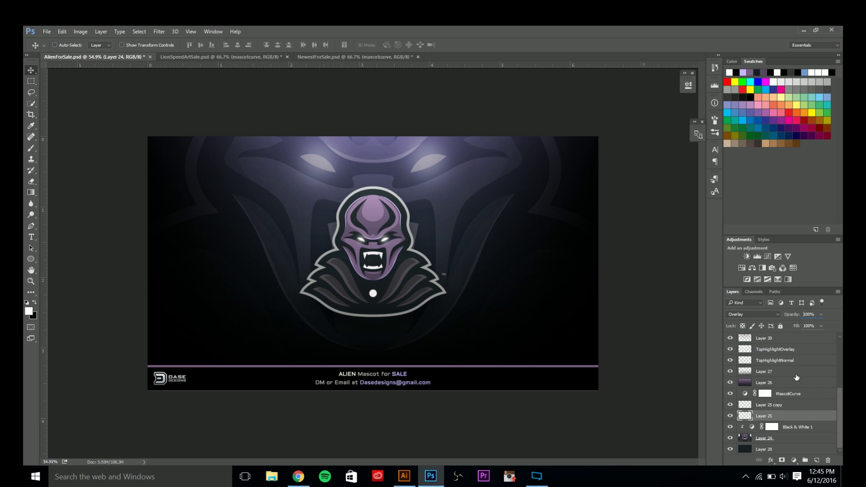
type("75")
type("50")
left_click(776, 403)
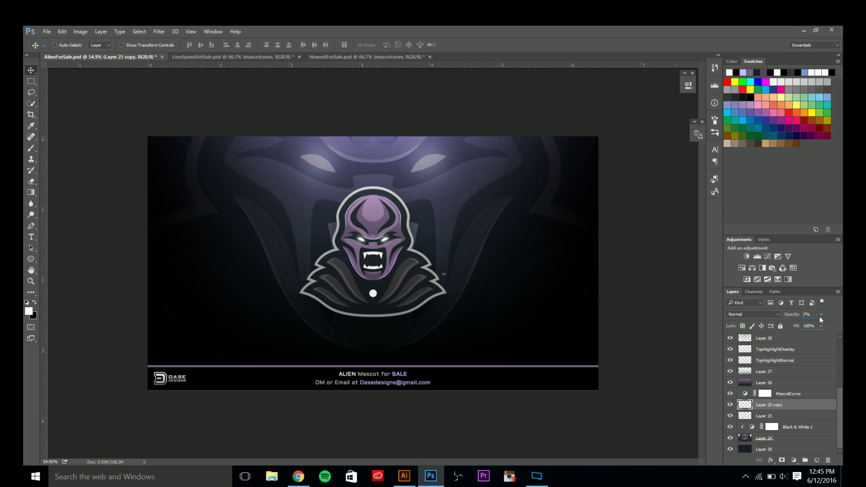
type("12")
Set Layer 25 to 75% opacity and add an empty Layer 36 above Black & White 1.
left_click(769, 416)
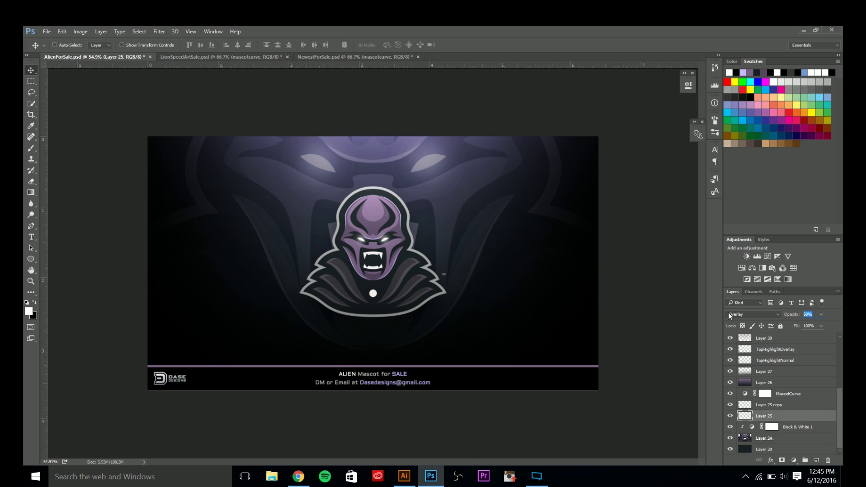
type("75")
left_click(31, 83)
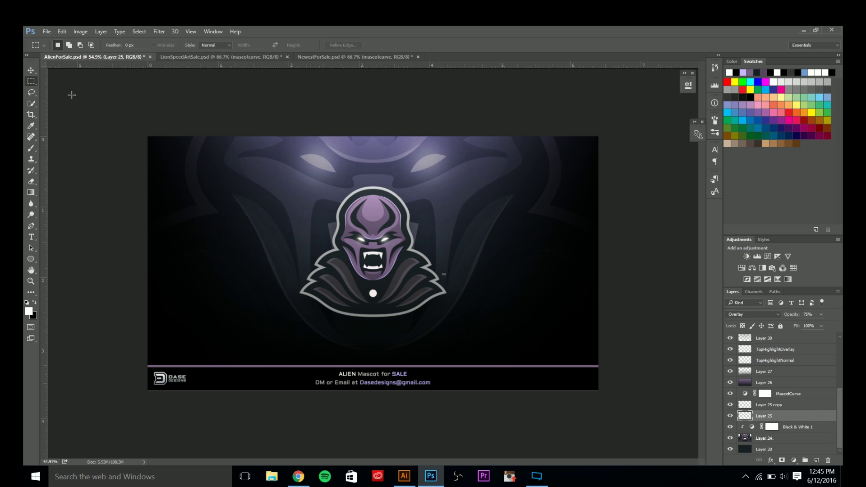
left_click(31, 70)
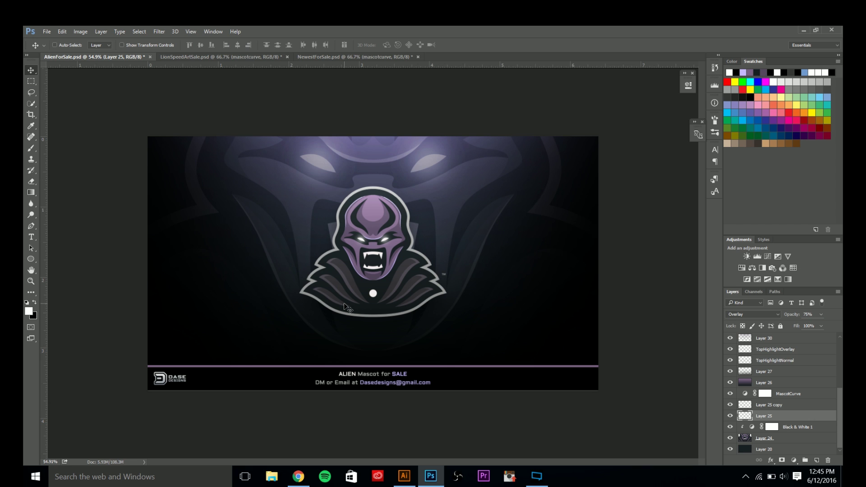
scroll(349, 338, "up", 3)
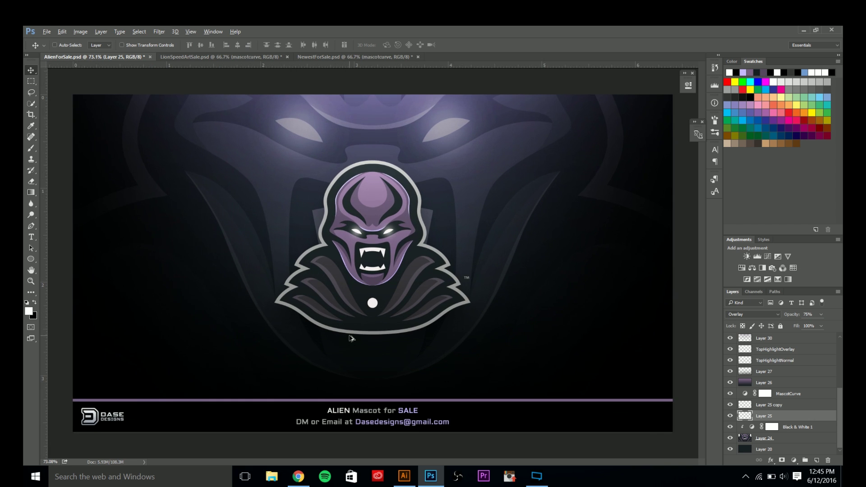
scroll(350, 338, "down", 2)
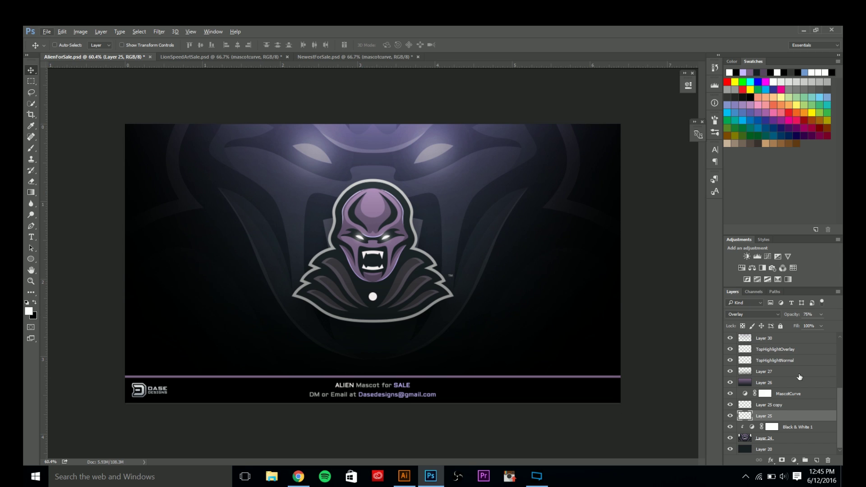
scroll(794, 386, "up", 4)
scroll(792, 390, "down", 4)
left_click(816, 460, "ctrl")
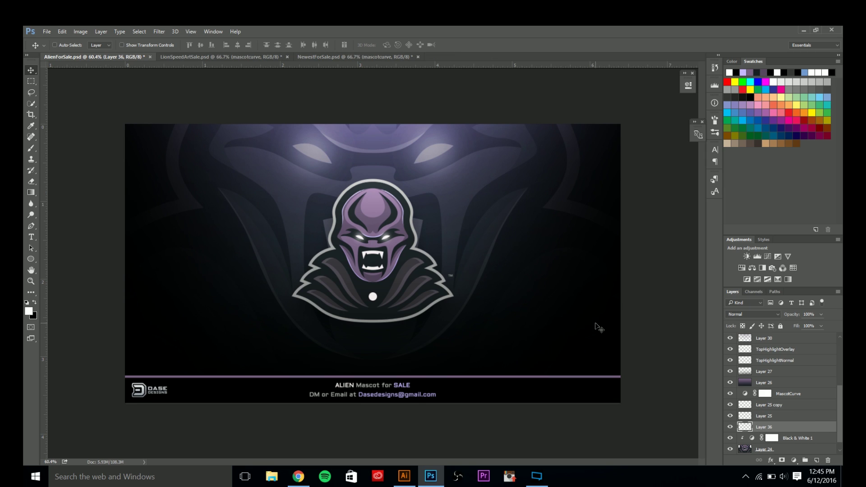
Select the Scratches2 brush preset for the texture.
scroll(750, 435, "down", 1)
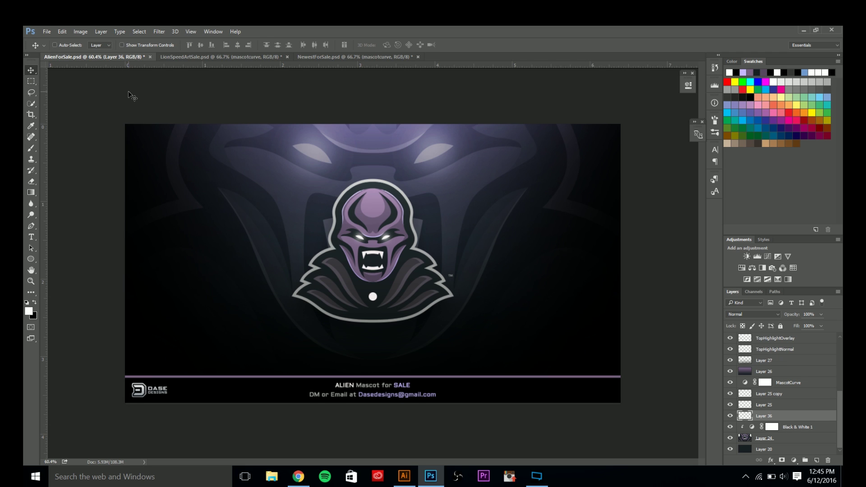
key("b")
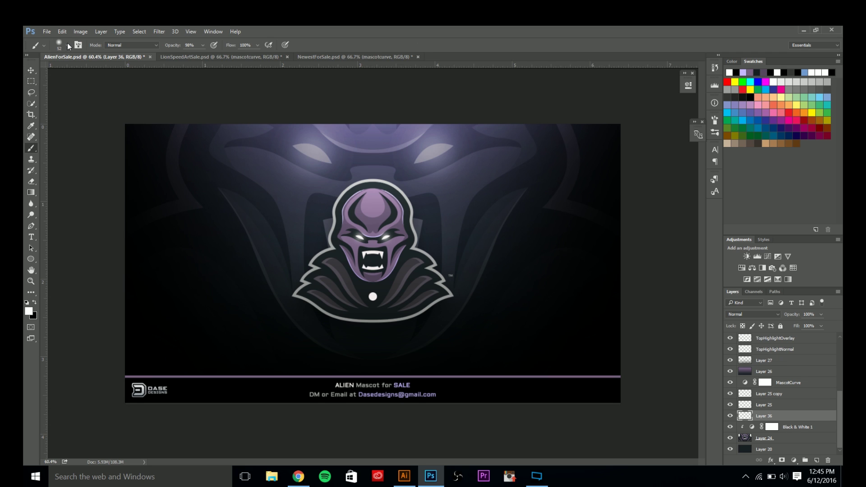
left_click(66, 42)
scroll(83, 160, "down", 10)
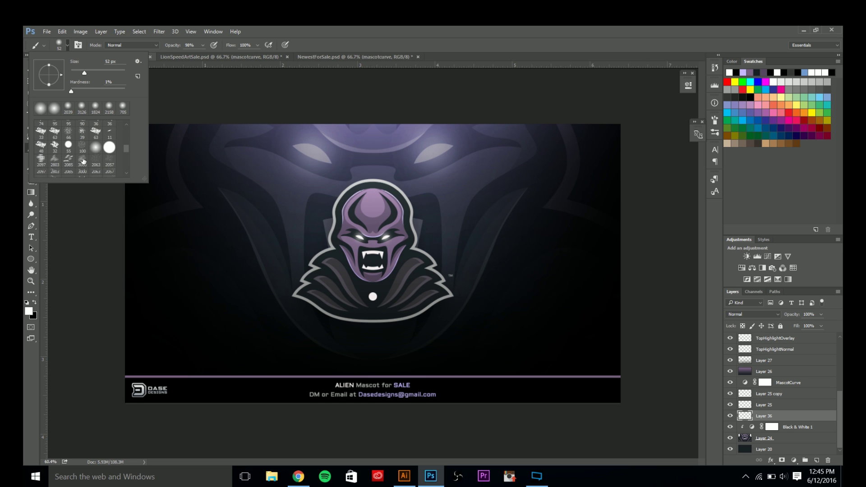
scroll(81, 169, "down", 2)
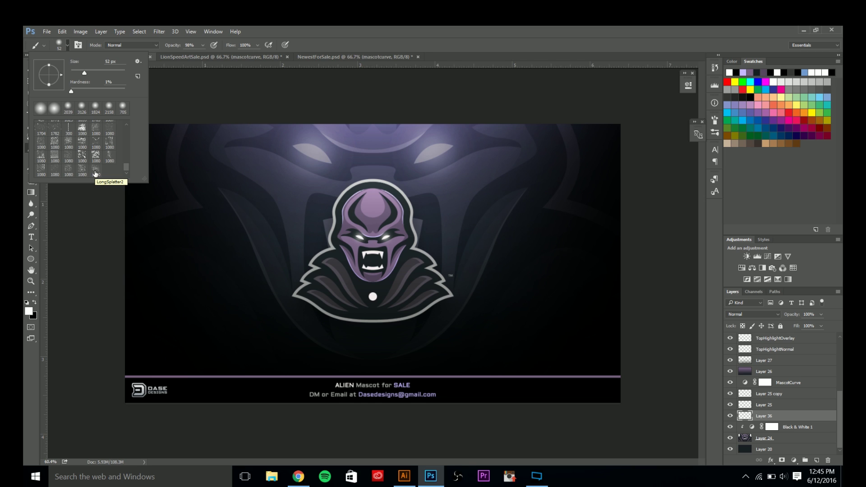
scroll(110, 143, "up", 1)
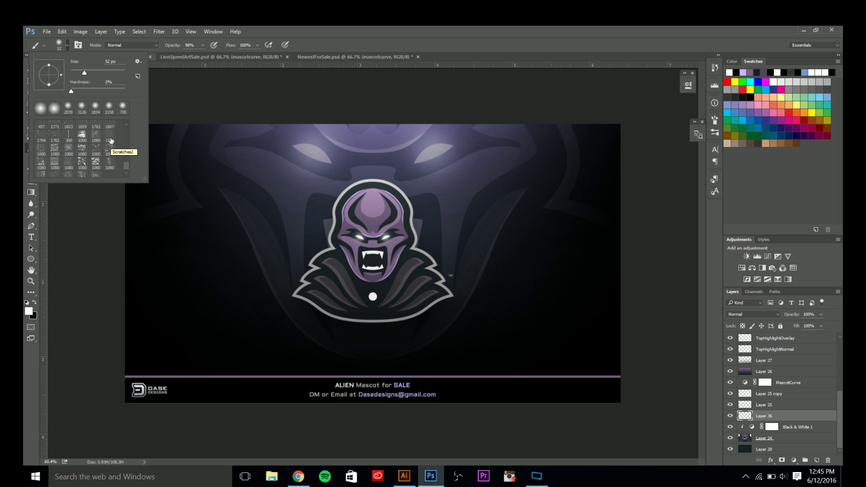
left_click(109, 138)
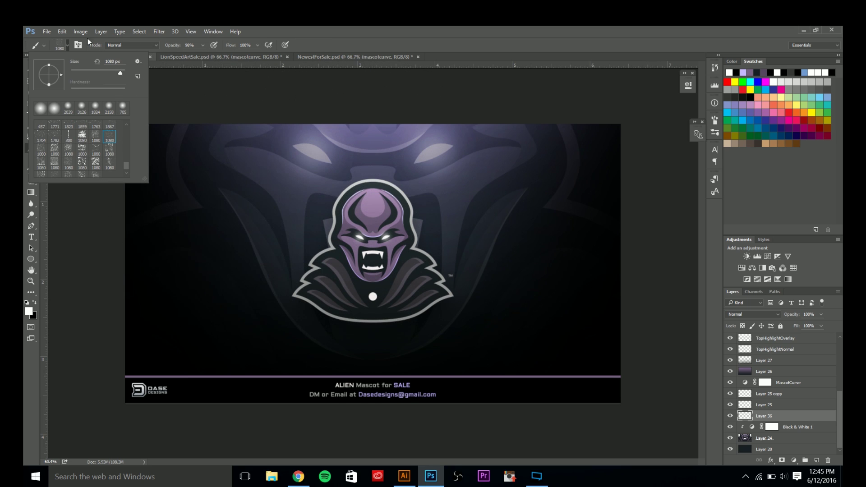
left_click(63, 47)
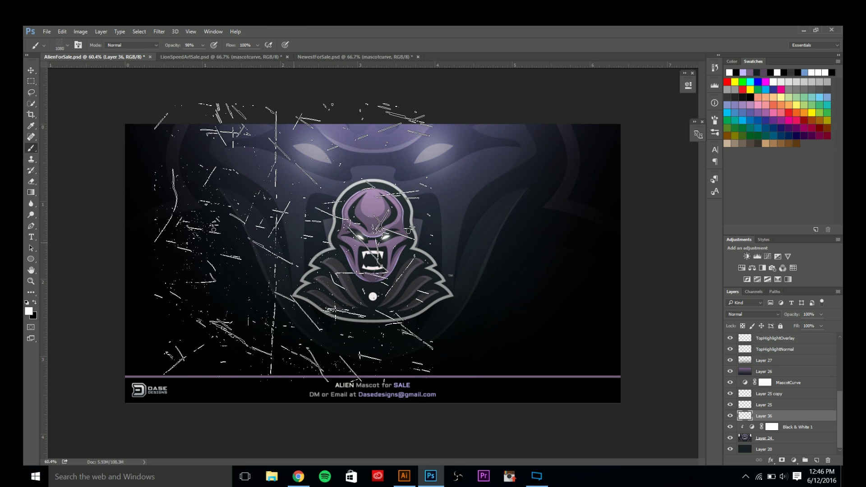
Paint black scratch texture on Layer 36 with the brush resized to about 663 px.
scroll(373, 263, "down", 5)
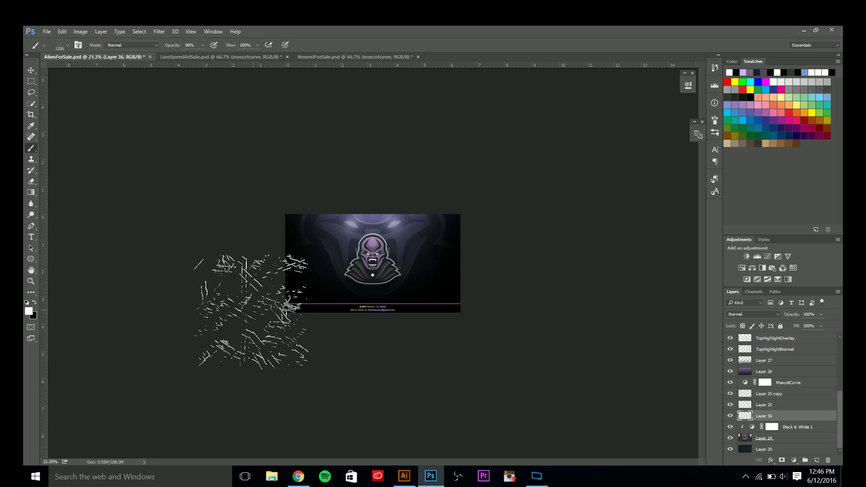
left_click_drag(325, 290, 400, 296)
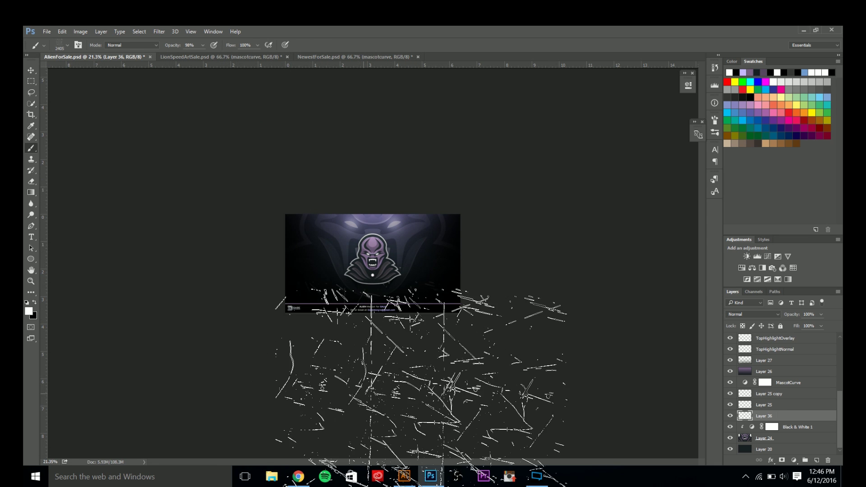
left_click(749, 98)
scroll(338, 388, "up", 1)
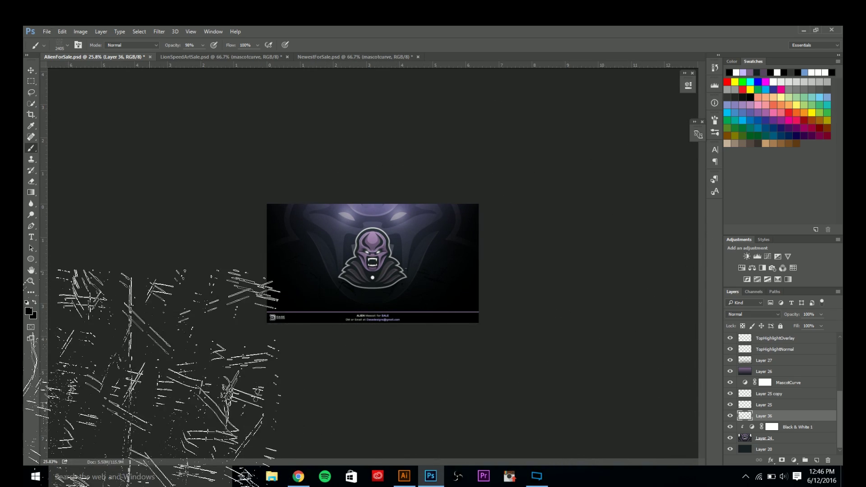
left_click_drag(375, 280, 278, 291)
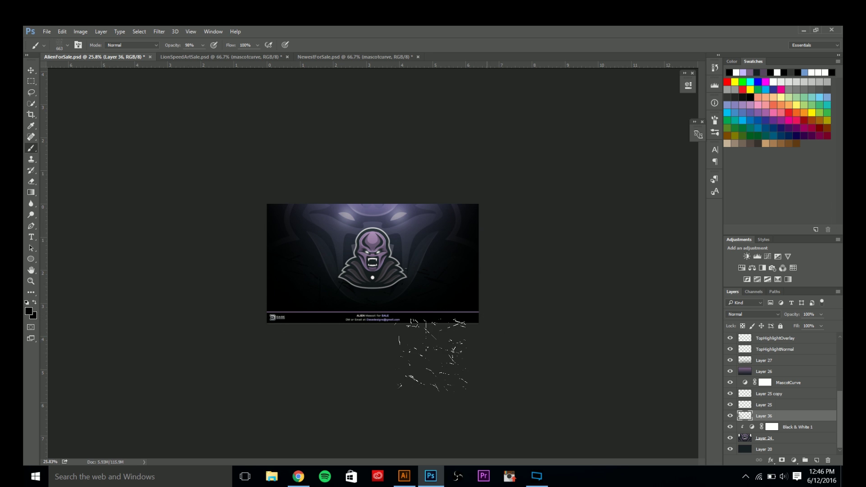
scroll(432, 354, "up", 5)
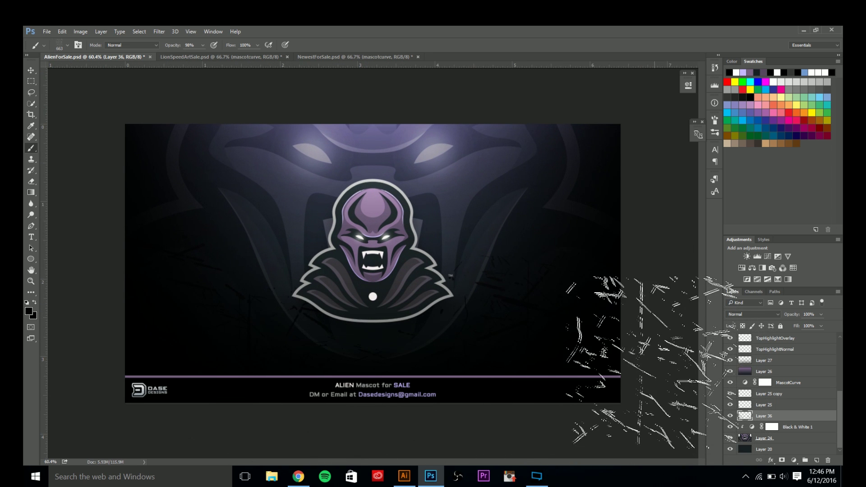
key("e")
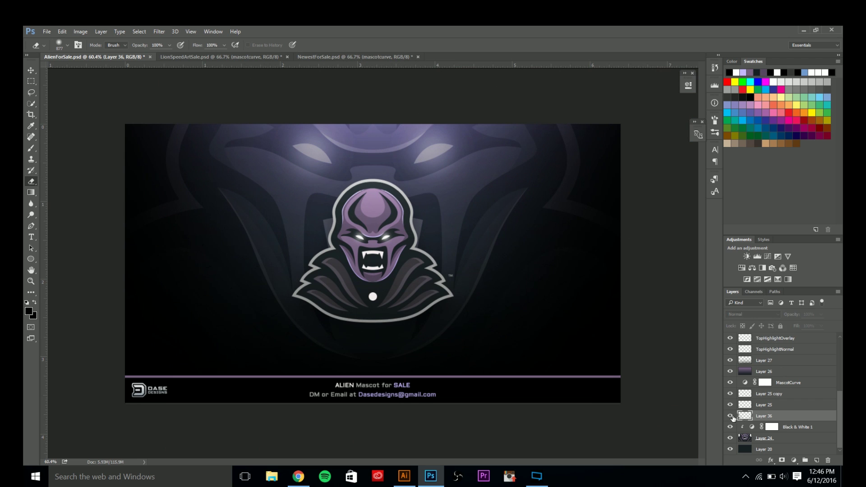
Try Overlay on the scratch Layer 36, then delete it and add a fresh empty layer.
left_click(736, 315)
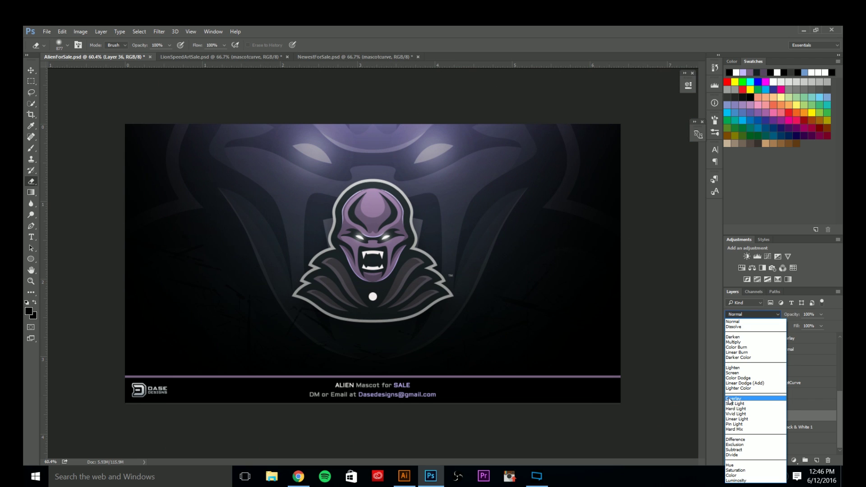
left_click(729, 401)
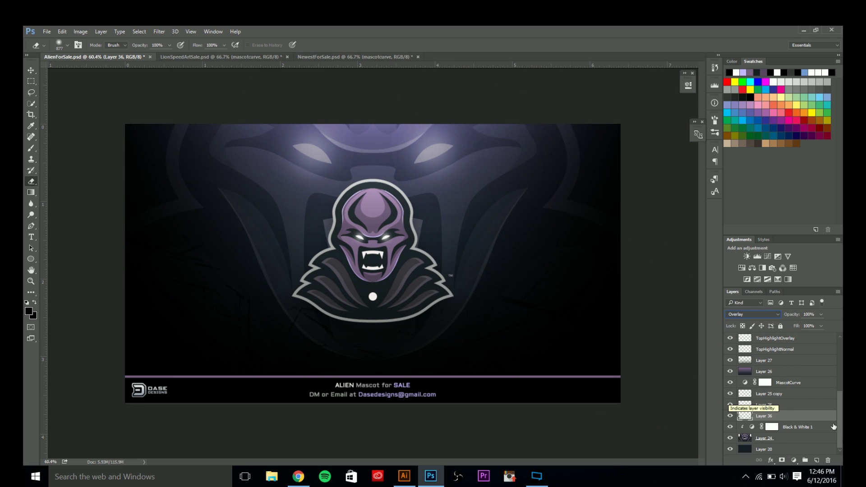
left_click(828, 460)
left_click(817, 461)
key("b")
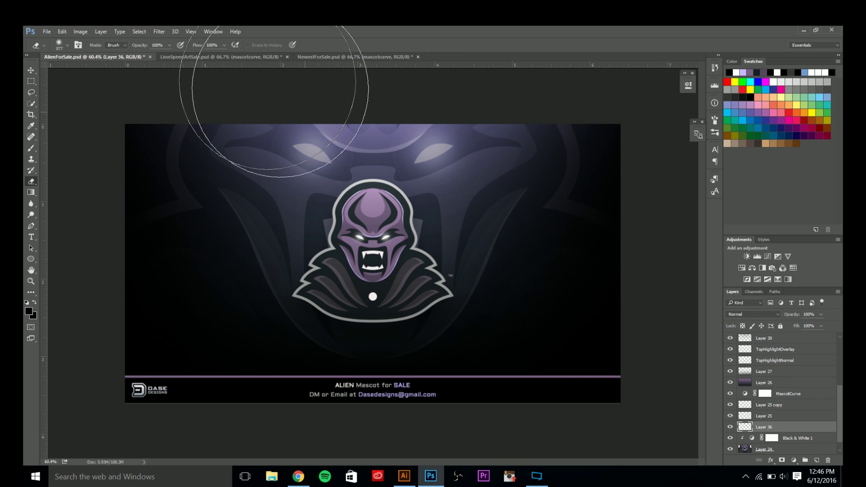
key("x")
Try 1080 px splatter brush presets and test a black splatter stroke, undoing it.
left_click(68, 46)
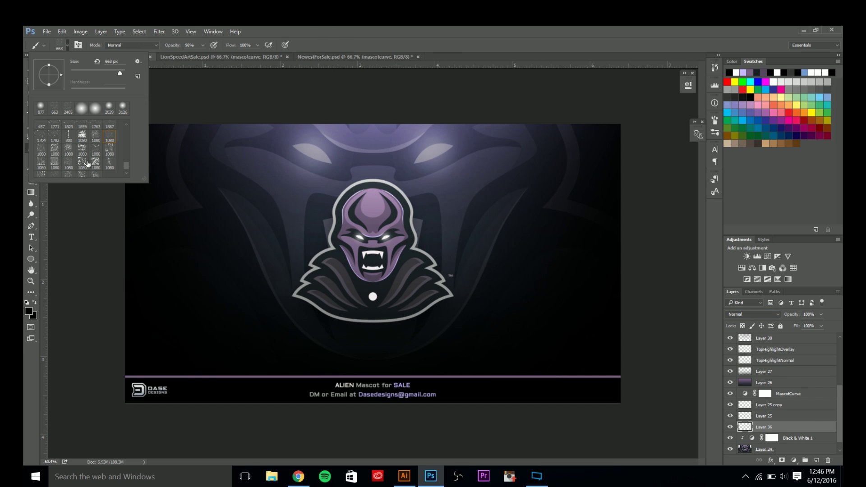
left_click(82, 163)
left_click(96, 165)
left_click(82, 174)
scroll(89, 174, "down", 1)
left_click(359, 31)
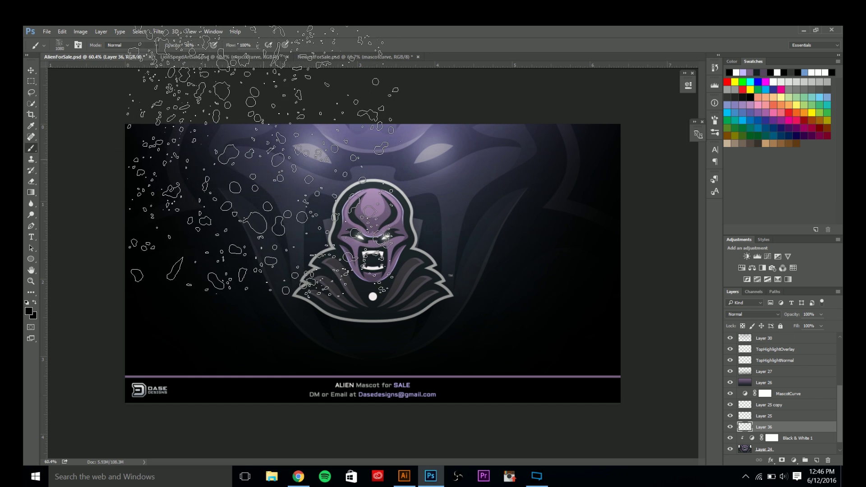
left_click_drag(106, 115, 77, 100)
key("ctrl+z")
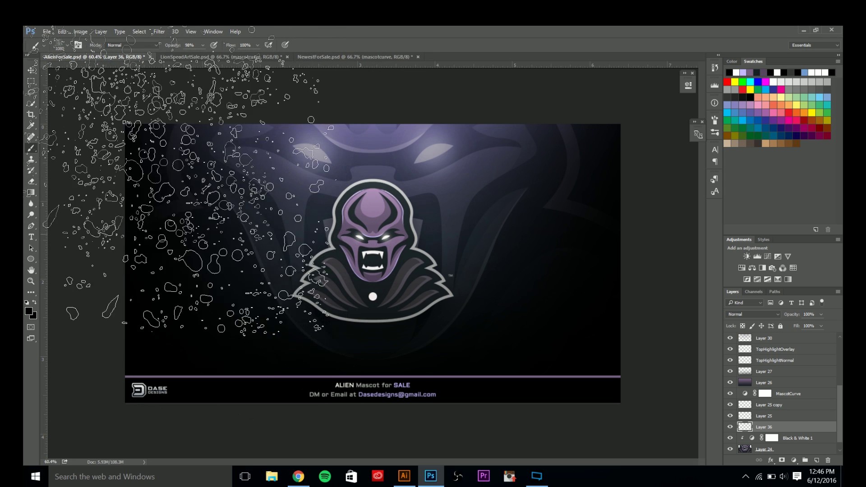
Choose another splatter preset at about 799 px and stamp two faint splatters on the banner.
left_click(68, 45)
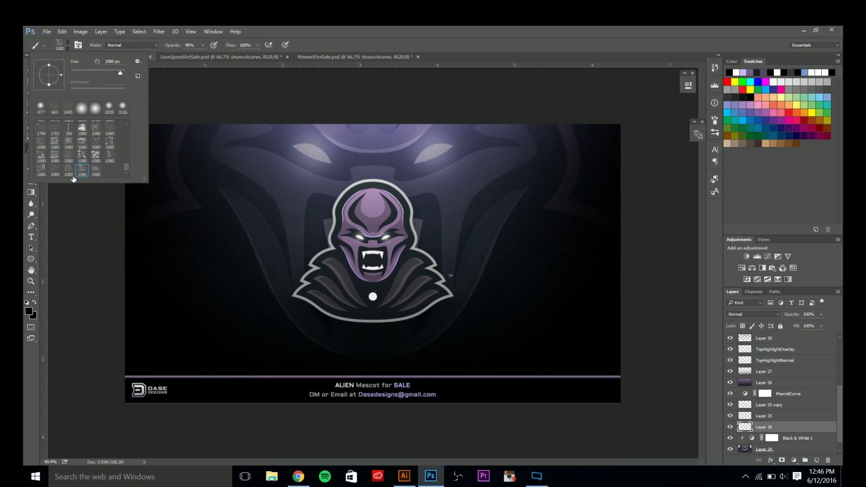
left_click(59, 170)
left_click(108, 158)
left_click(96, 142)
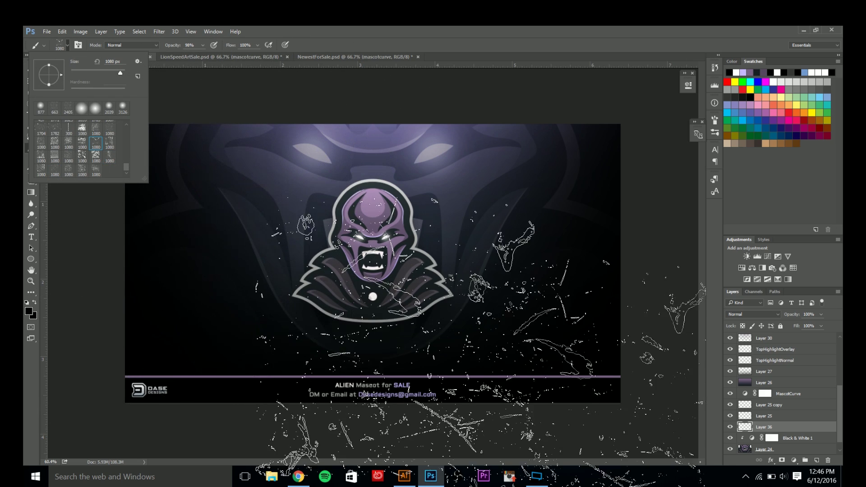
left_click_drag(499, 328, 457, 328)
left_click(592, 370)
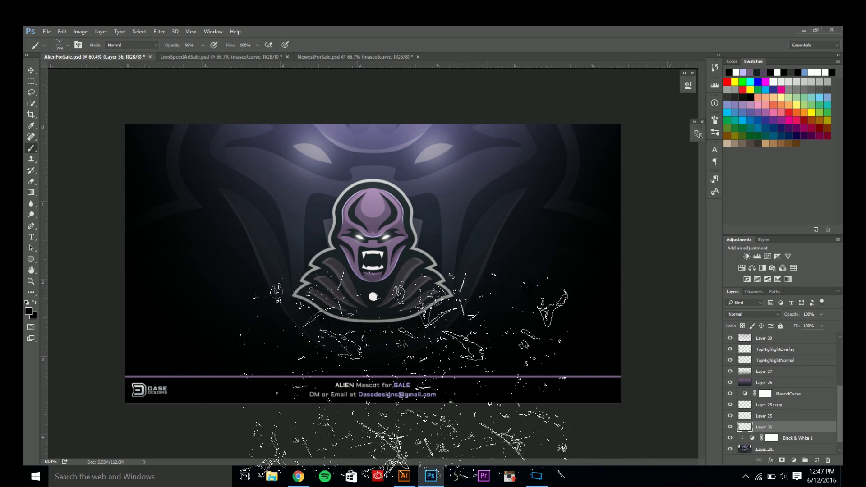
left_click(153, 316)
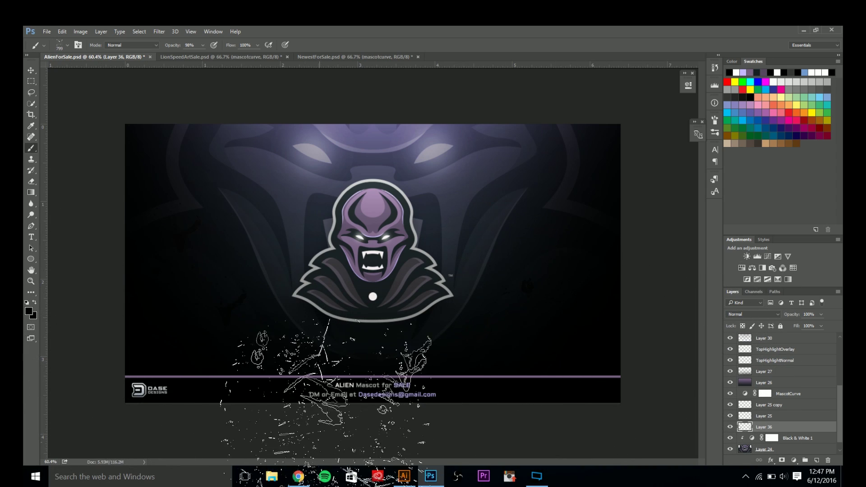
Load the particle splatter brush preset and enlarge it to about 1300 px.
left_click(59, 46)
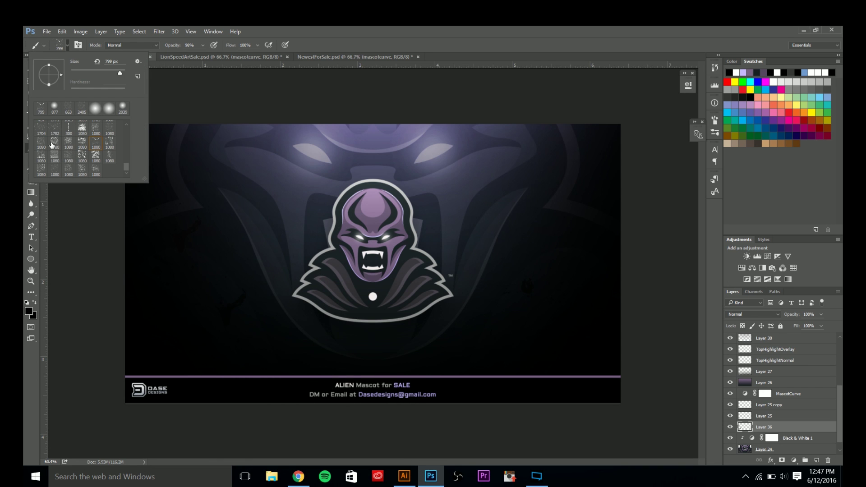
left_click(109, 129)
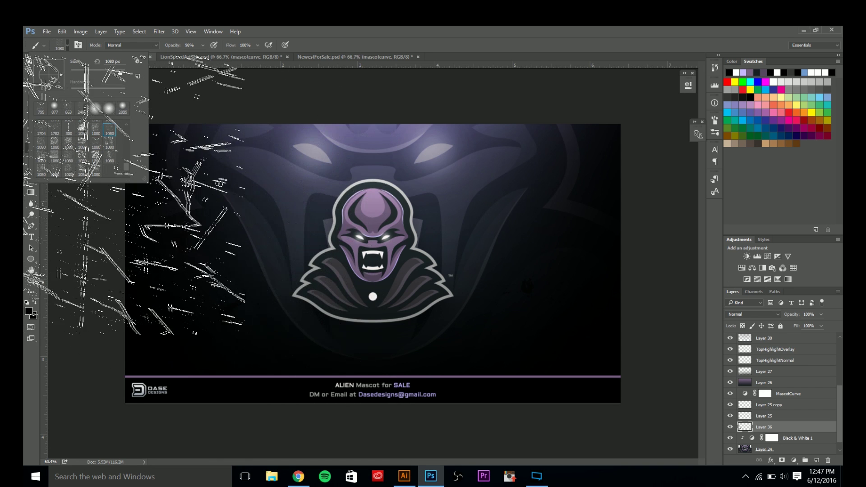
left_click(82, 170)
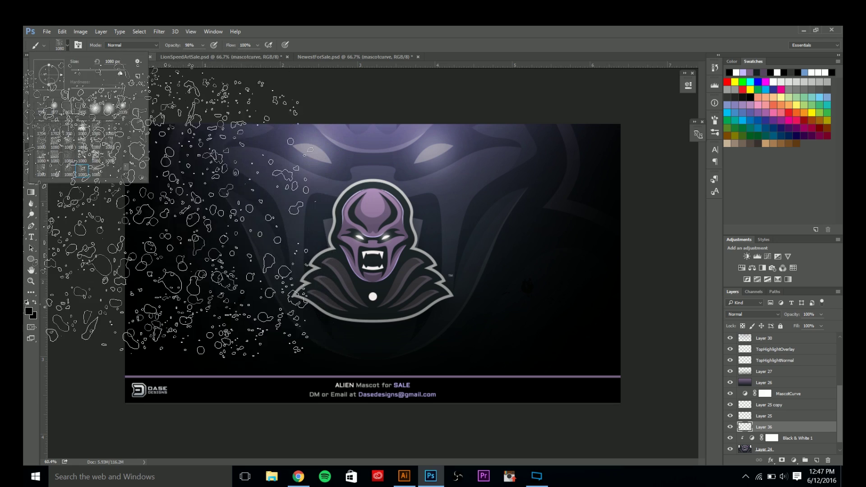
left_click(54, 170)
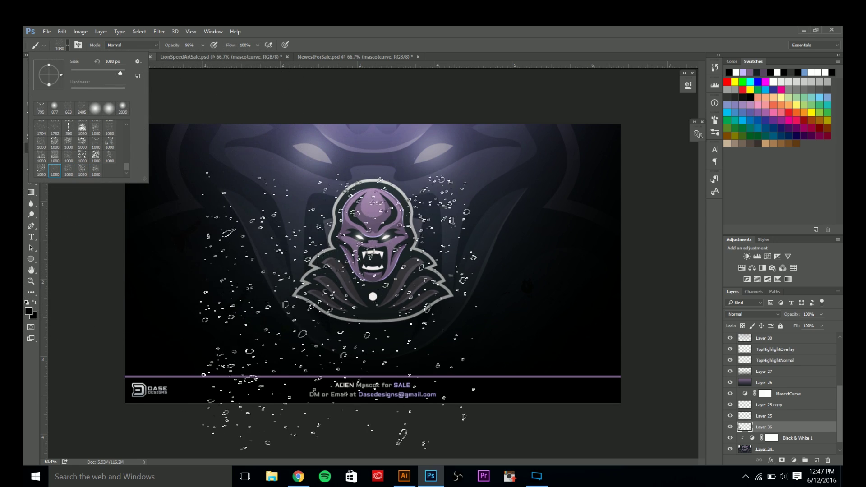
left_click_drag(220, 310, 249, 310)
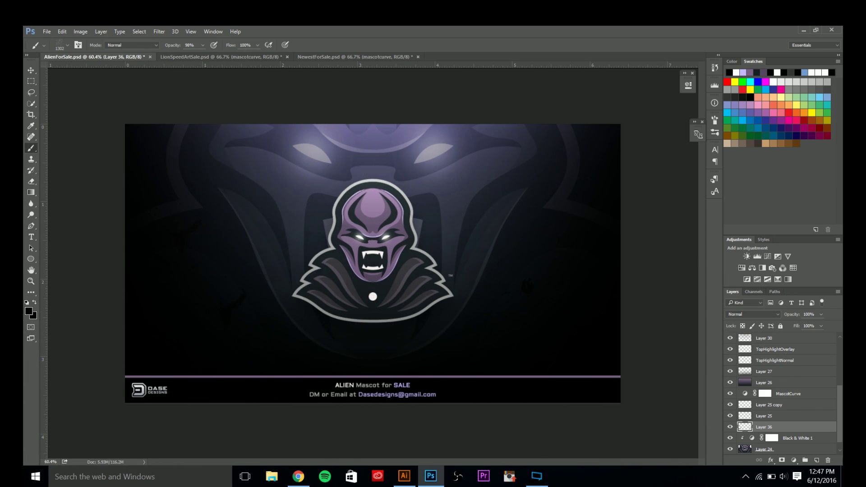
Add a new layer with dark splatter particles left of the mascot, erasing those around the face.
left_click(817, 462)
left_click(158, 343)
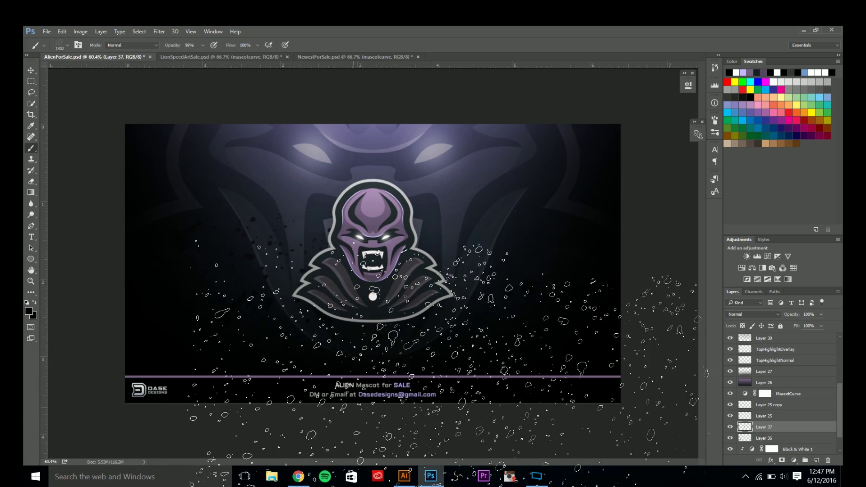
scroll(563, 357, "down", 2)
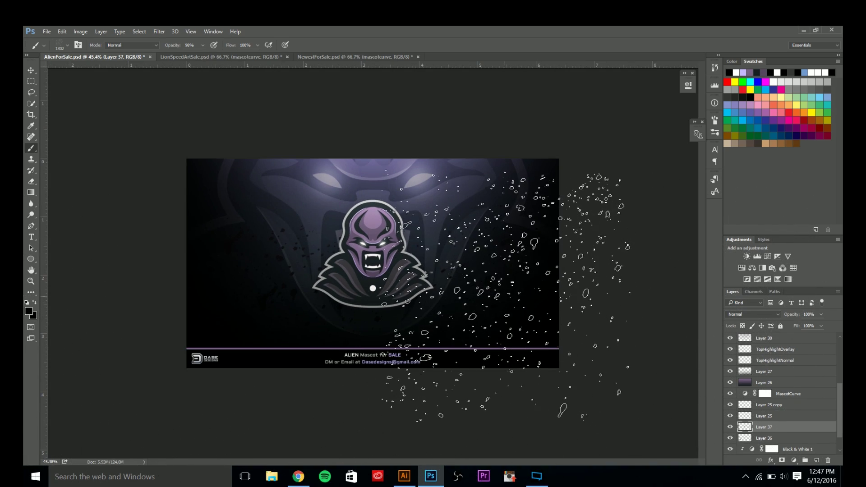
key("e")
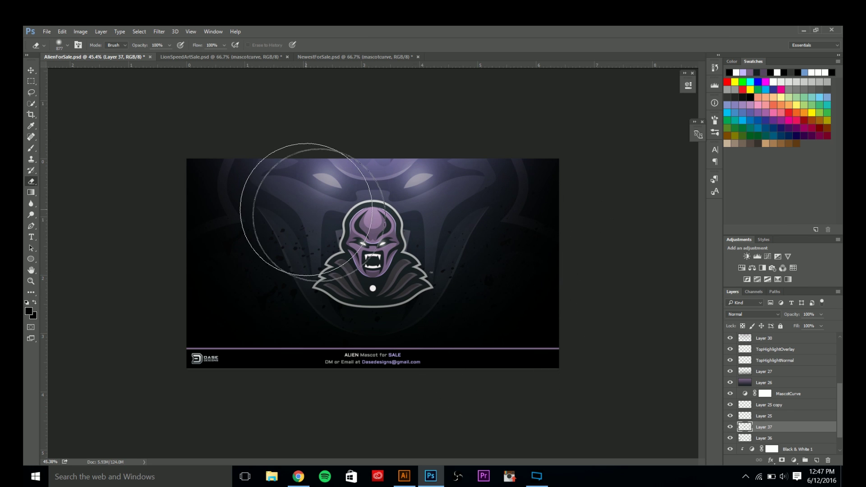
mouse_move(379, 247)
left_mouse_down()
mouse_move(444, 247)
mouse_move(310, 252)
mouse_move(465, 241)
mouse_move(732, 312)
left_mouse_up()
Set Layer 37 to Overlay blending at 25% opacity.
left_click(732, 312)
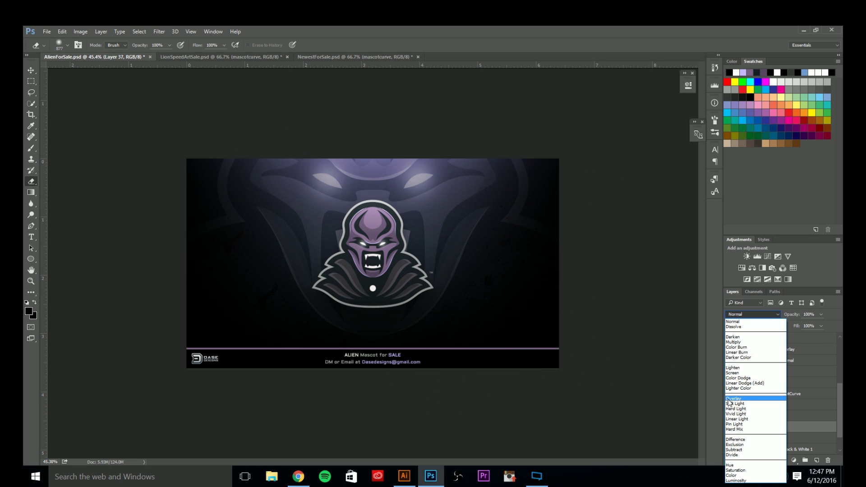
left_click(729, 403)
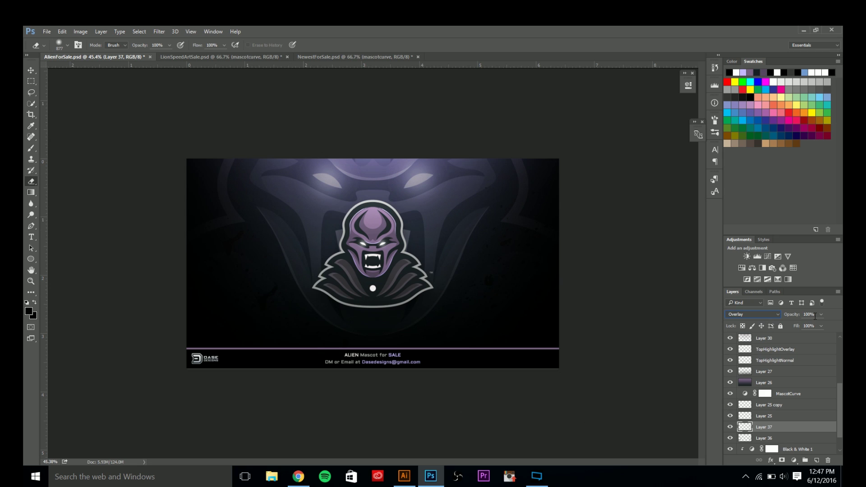
type("50")
key("BackSpace")
key("BackSpace")
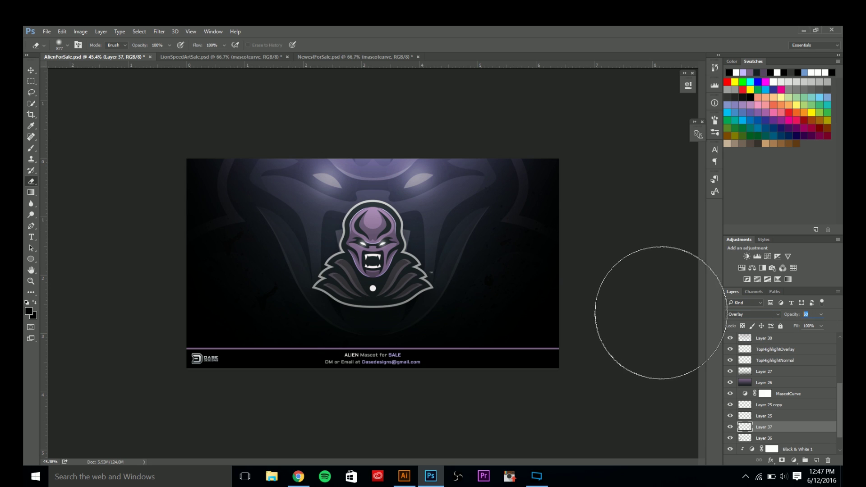
type("25")
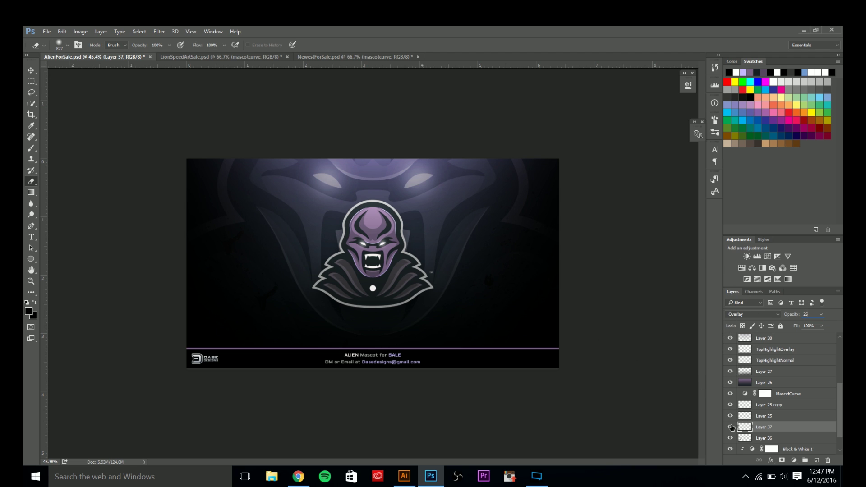
key("Return")
Set Layer 36 to Overlay, then select Layers 36 and 37 and merge them with Ctrl+E.
left_click(760, 438)
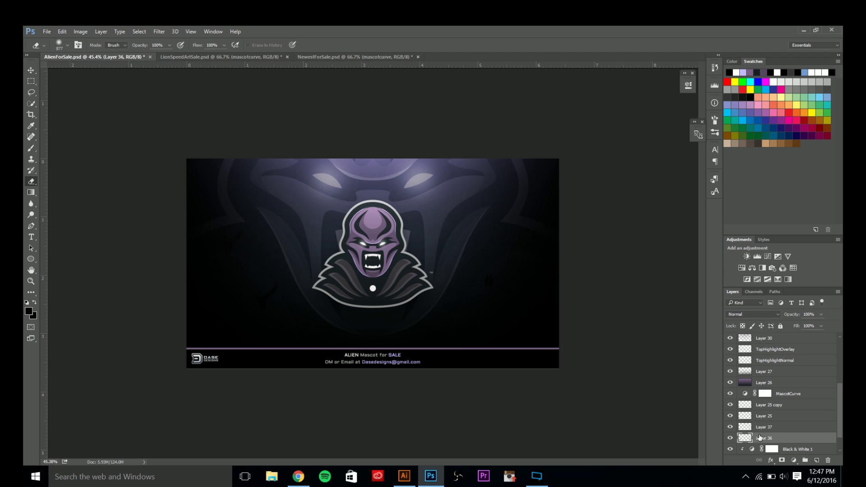
left_click(735, 314)
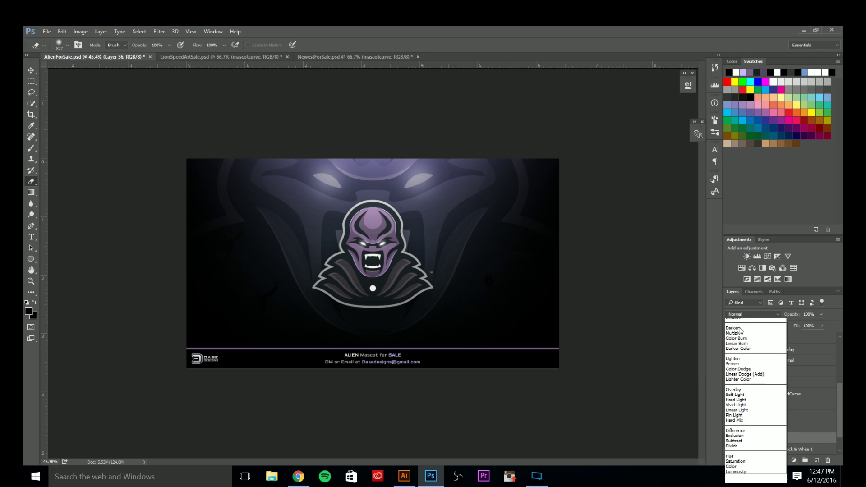
left_click(734, 397)
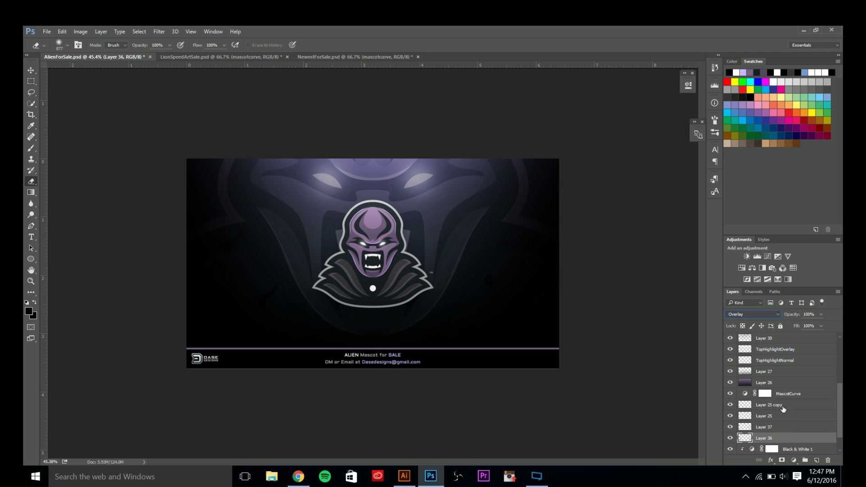
left_click(778, 427)
left_click(820, 315)
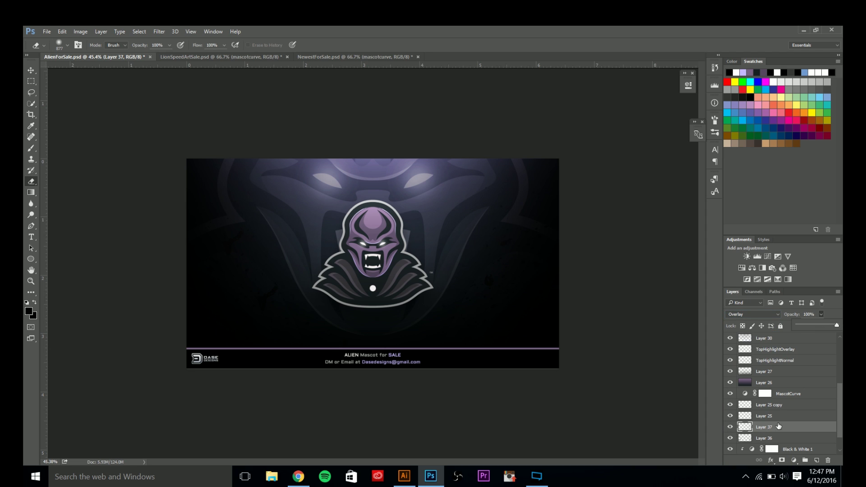
left_click(770, 438, "shift")
left_click(769, 438, "shift")
key("ctrl+e")
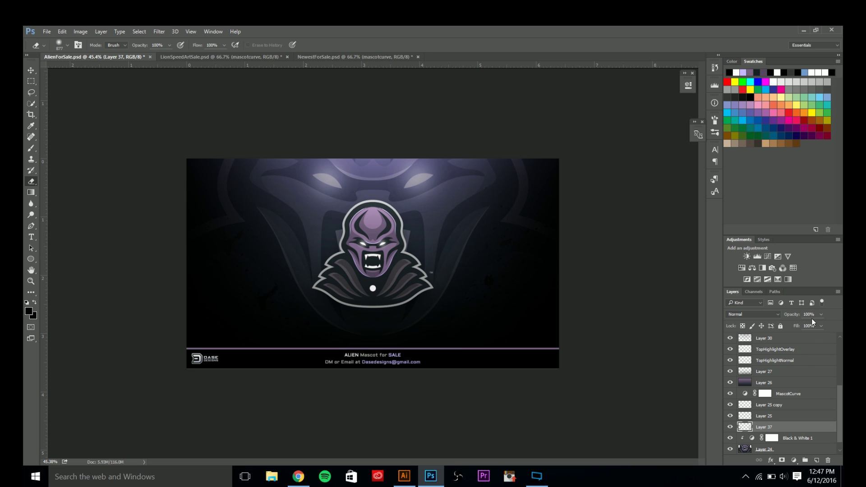
Fade the merged Layer 37 to 25% opacity and add a new empty layer above it.
left_click(813, 315)
type("25")
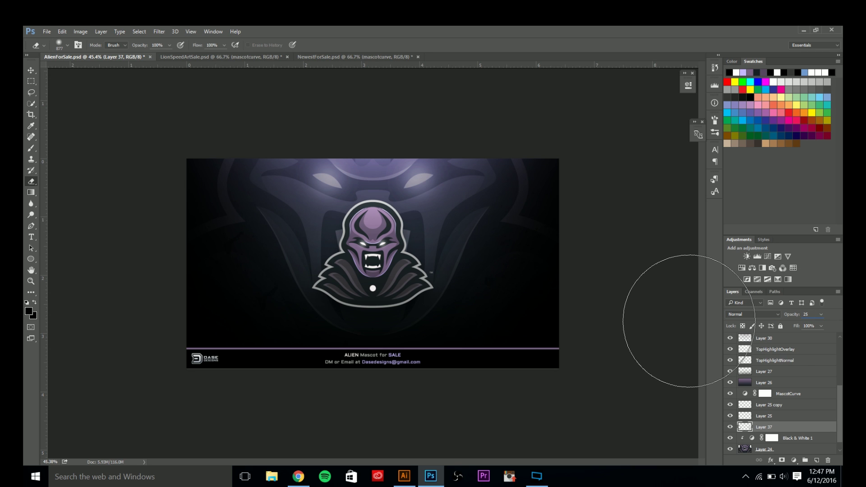
left_click(31, 70)
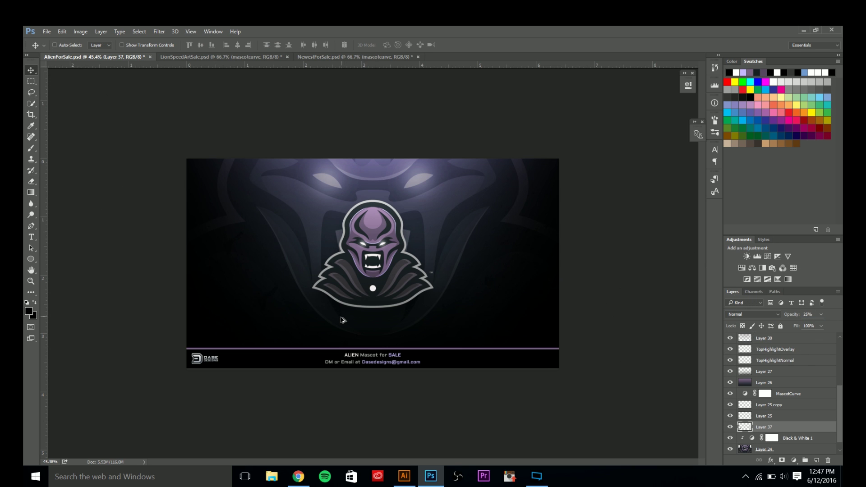
scroll(341, 321, "up", 2)
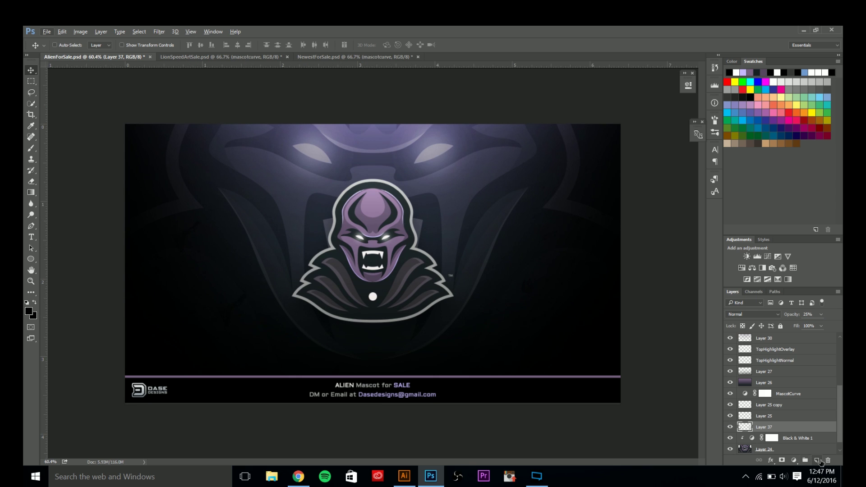
left_click(816, 460)
Switch to the Brush tool and set Layer 38 to Overlay at 25% opacity.
key("b")
scroll(243, 263, "down", 4)
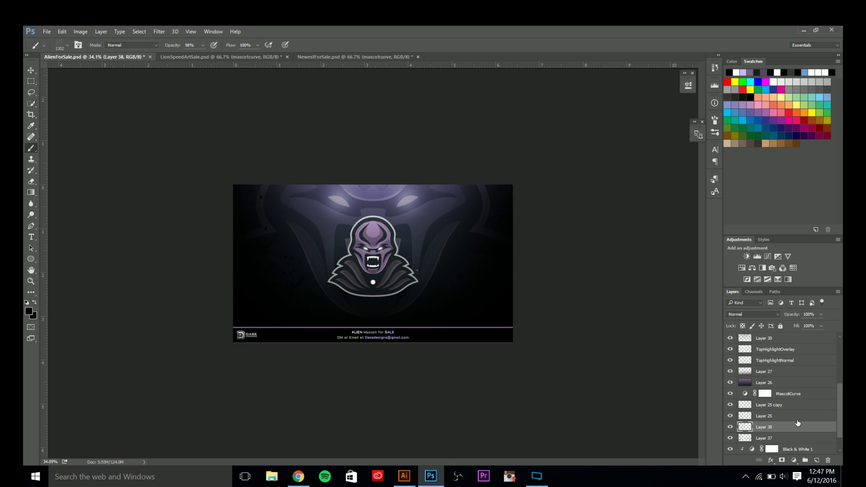
left_click(748, 315)
left_click(737, 400)
type("25")
left_click(29, 73)
Set Layer 37 to Overlay, then merge Layers 37 and 38 into Layer 38 with Ctrl+E.
scroll(285, 281, "up", 6)
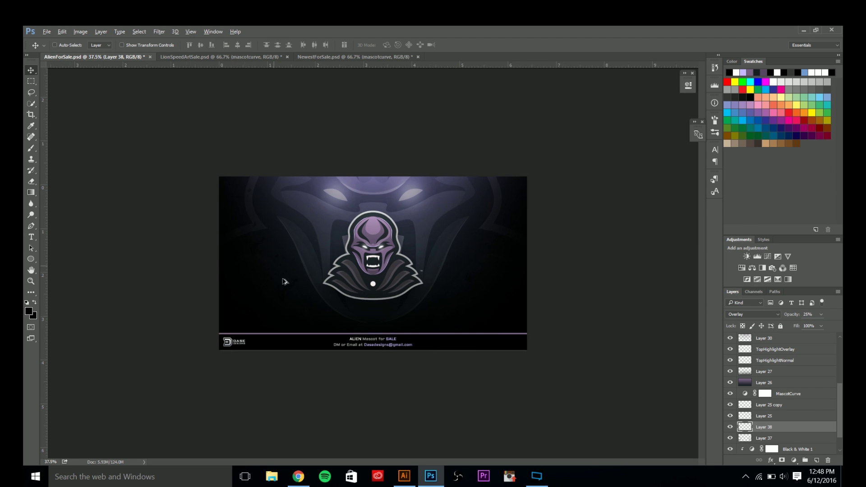
left_click(772, 437, "ctrl")
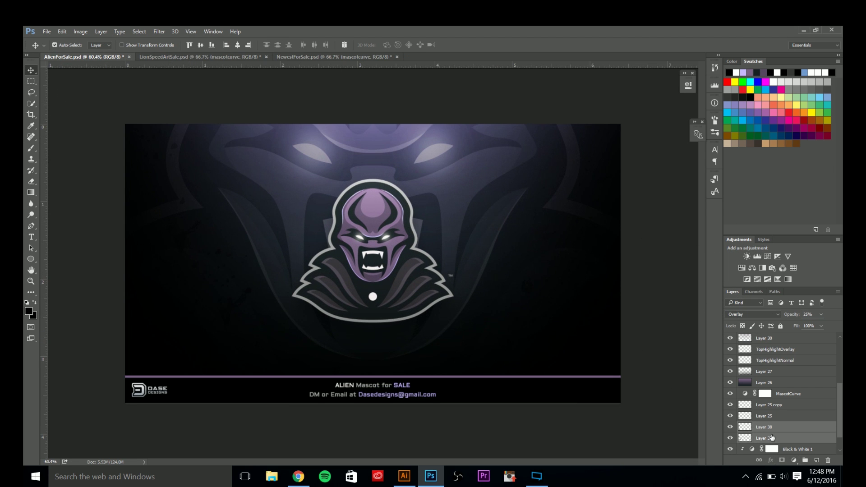
left_click(771, 438)
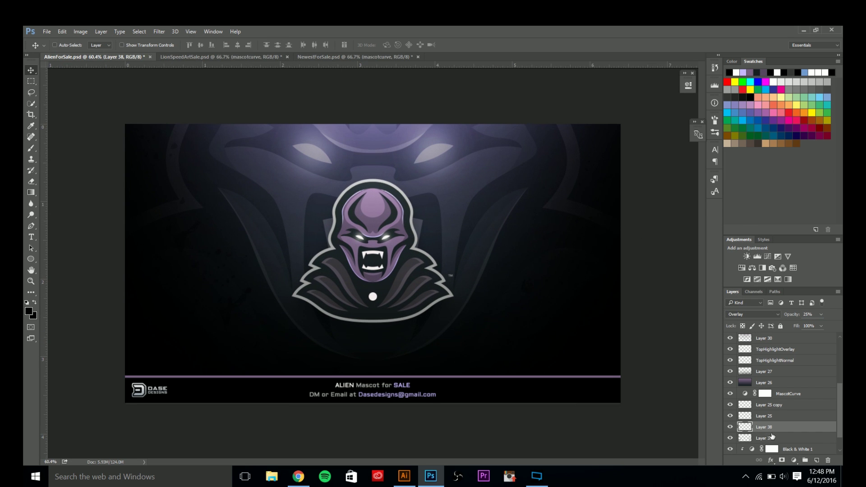
left_click(751, 314)
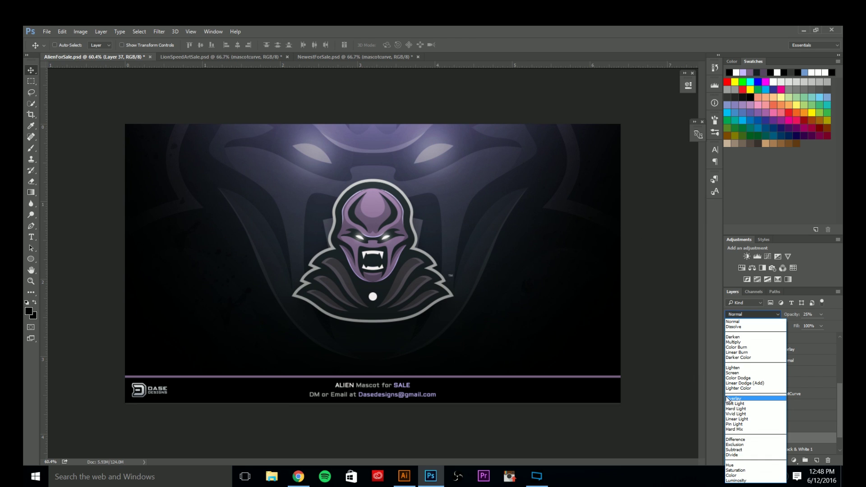
left_click(726, 397)
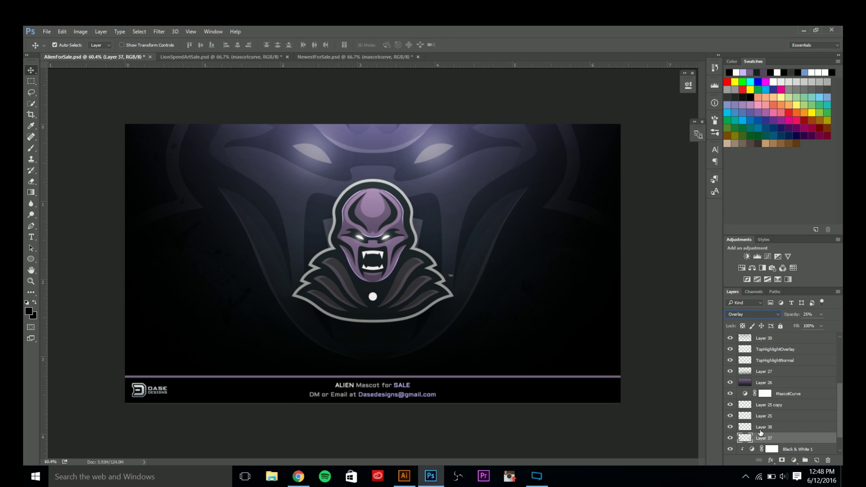
left_click(761, 428, "shift")
key("ctrl+e")
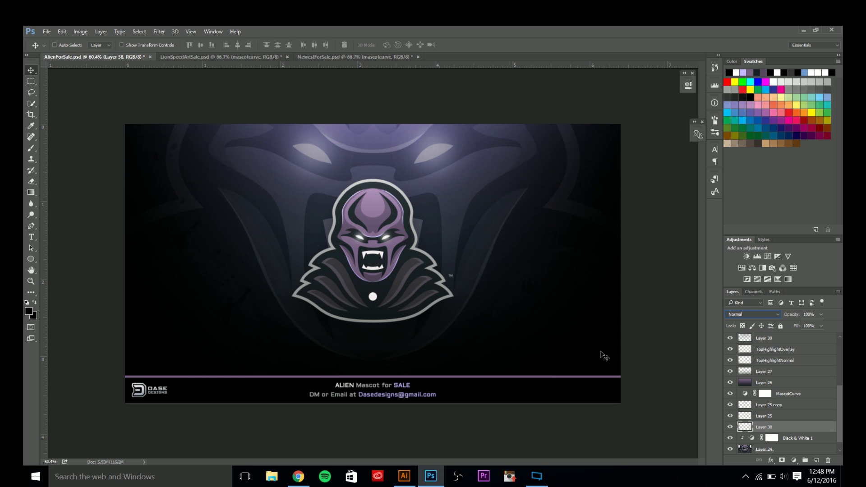
Touch up with the eraser, then make Layer 25 visible again.
left_click(36, 179)
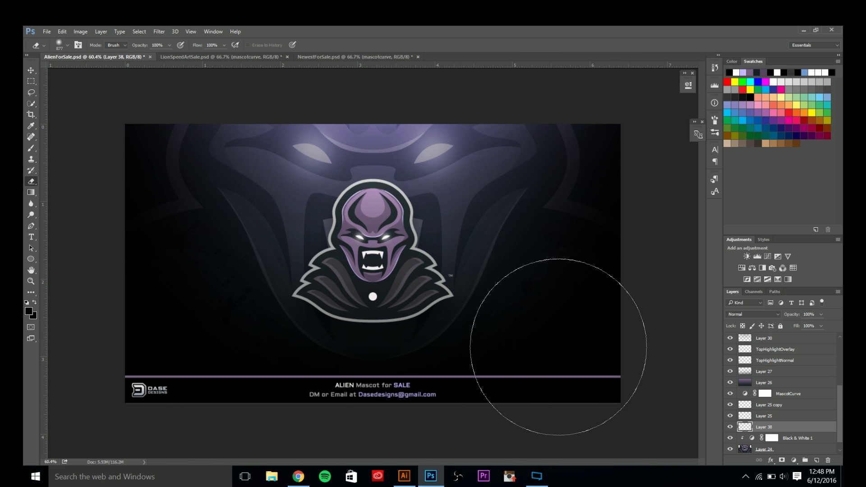
left_click(31, 70)
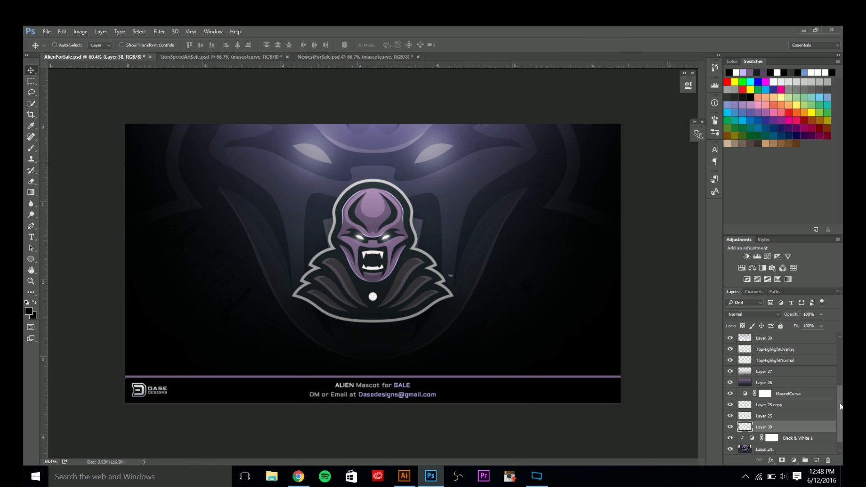
scroll(788, 402, "up", 2)
scroll(771, 392, "up", 2)
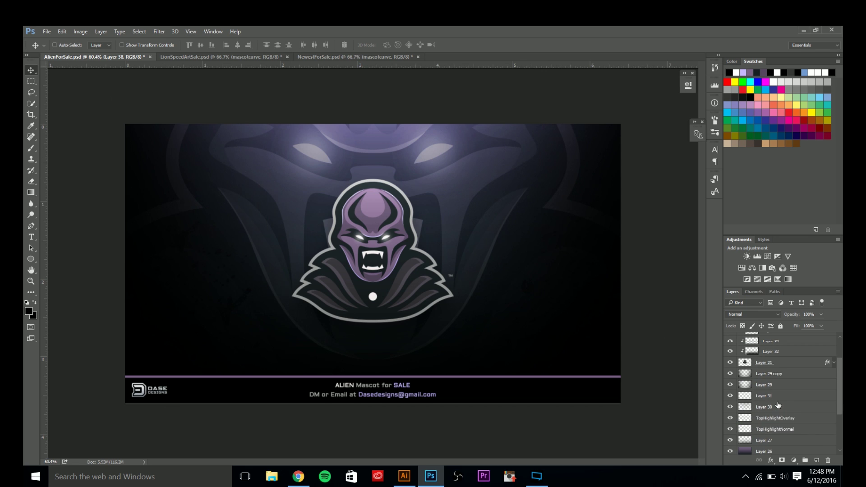
scroll(770, 390, "up", 1)
scroll(755, 370, "down", 4)
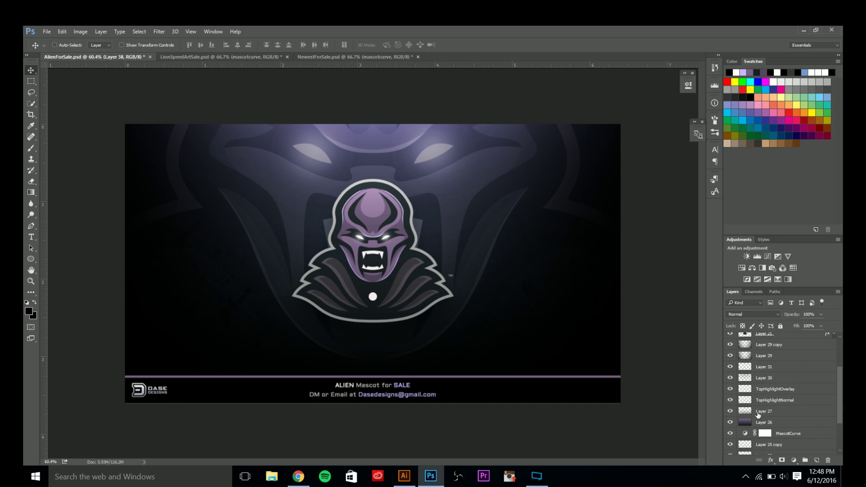
left_click(732, 408)
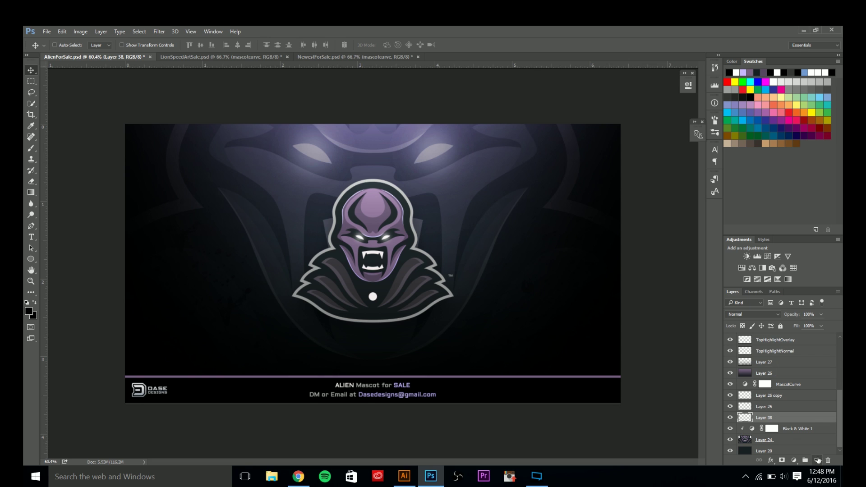
left_click(817, 460)
key("b")
left_click(67, 44)
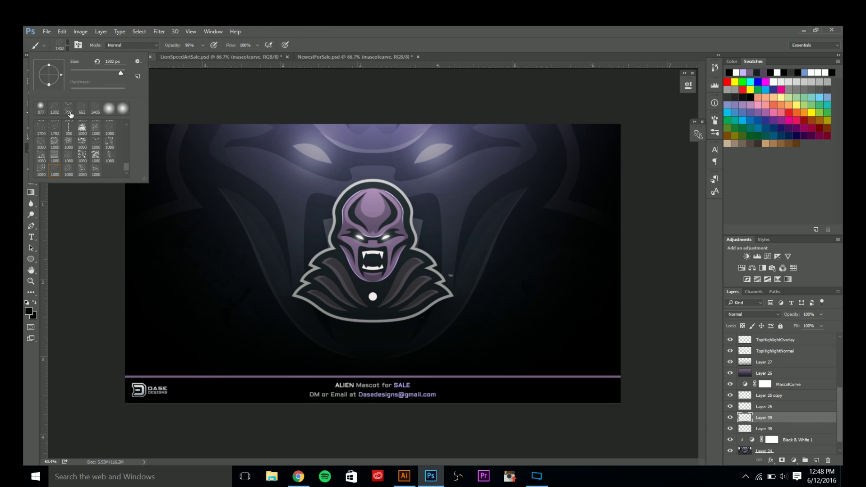
scroll(55, 171, "up", 3)
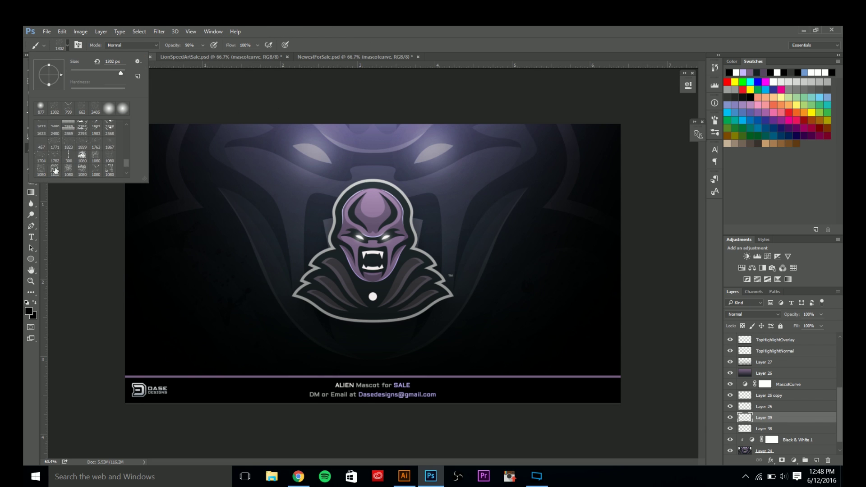
left_click(41, 158)
mouse_move(322, 151)
left_mouse_down()
mouse_move(302, 151)
mouse_move(354, 150)
left_mouse_up()
left_click(312, 125)
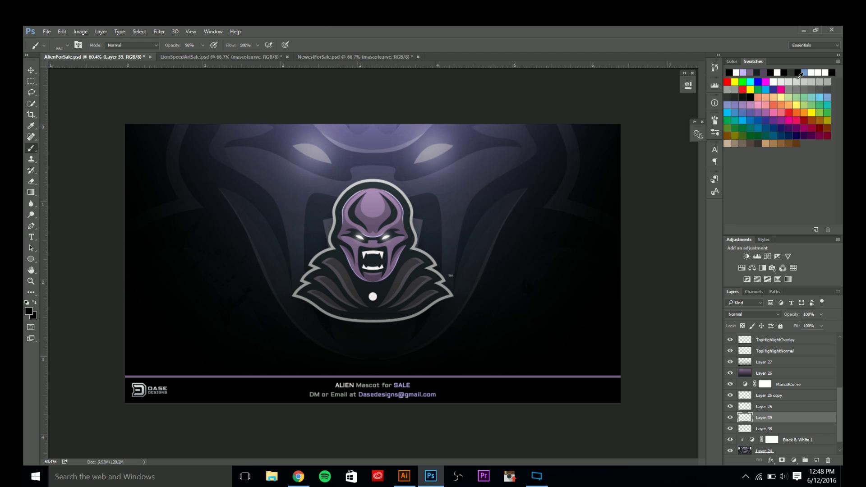
left_click(774, 83)
mouse_move(311, 129)
left_mouse_down()
mouse_move(326, 158)
mouse_move(300, 157)
mouse_move(315, 152)
left_mouse_up()
left_click_drag(761, 418, 762, 406)
left_click_drag(760, 390, 764, 420)
left_click(827, 460)
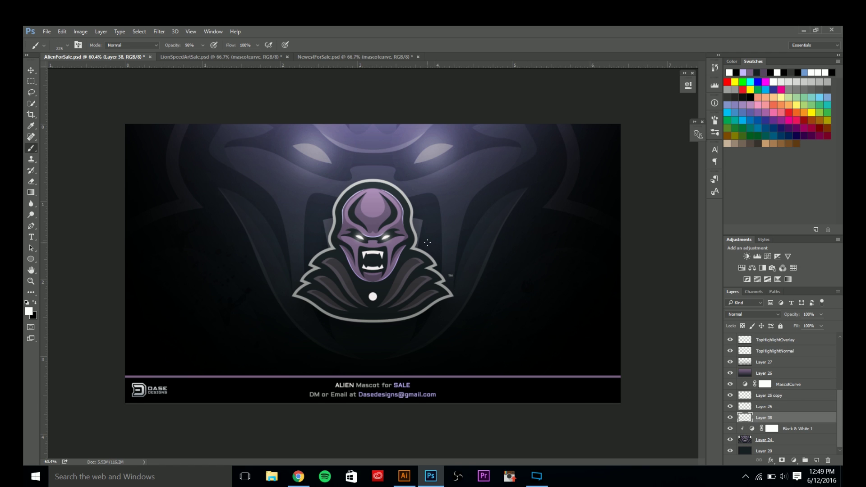
scroll(424, 253, "up", 2)
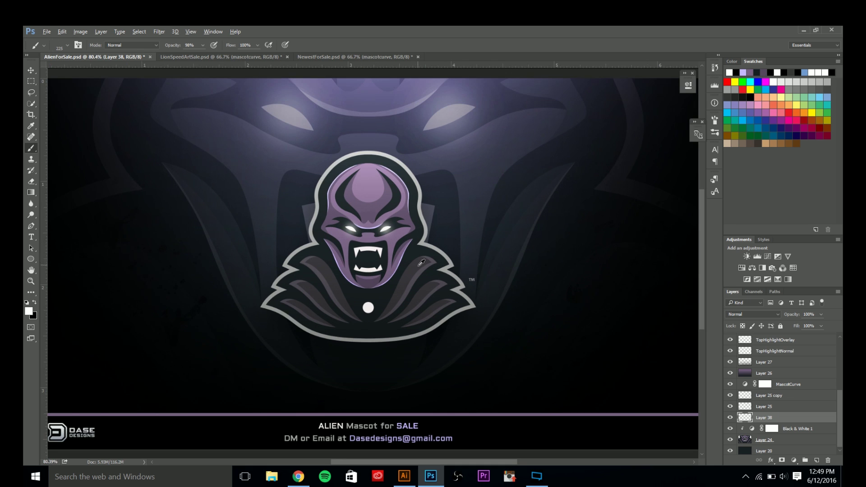